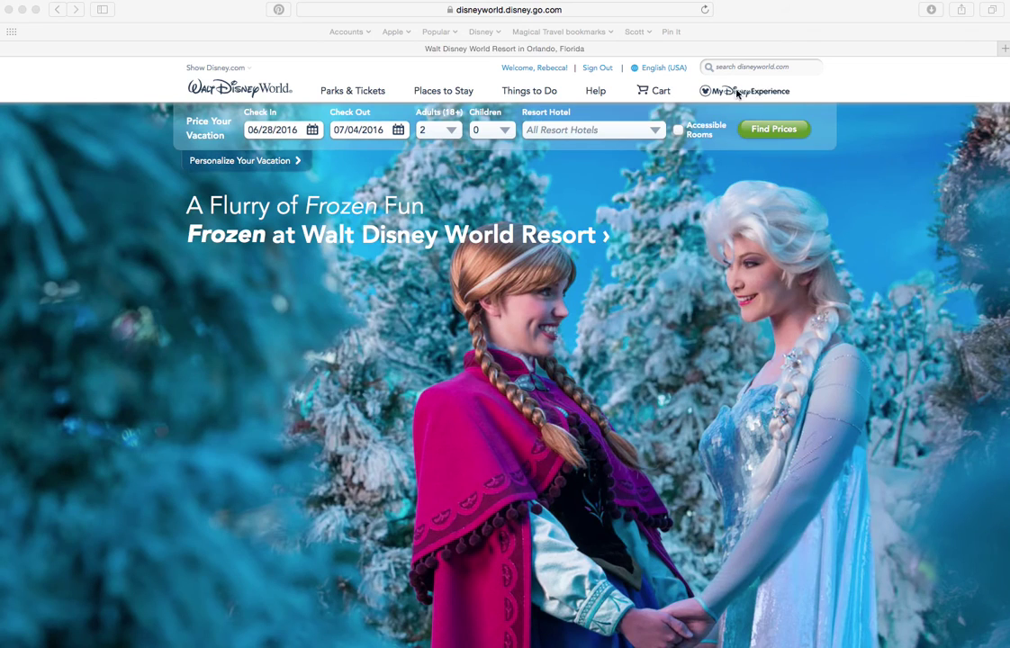
# - Open My Reservations and Tickets and check the Disney resort hotel section for a linked reservation
pyautogui.moveTo(779, 94)
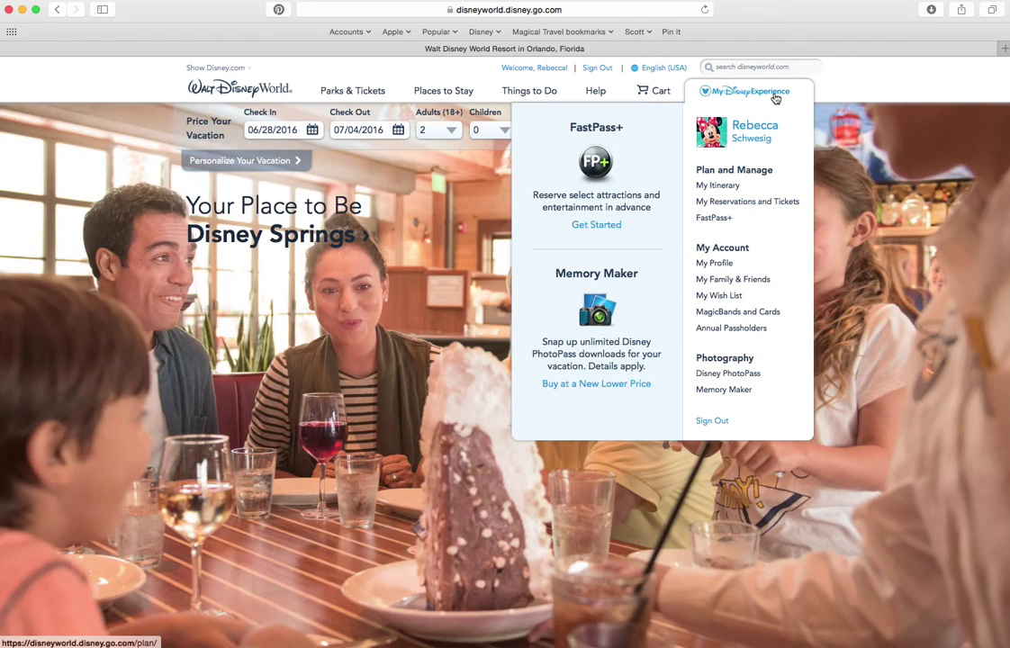
pyautogui.click(772, 204)
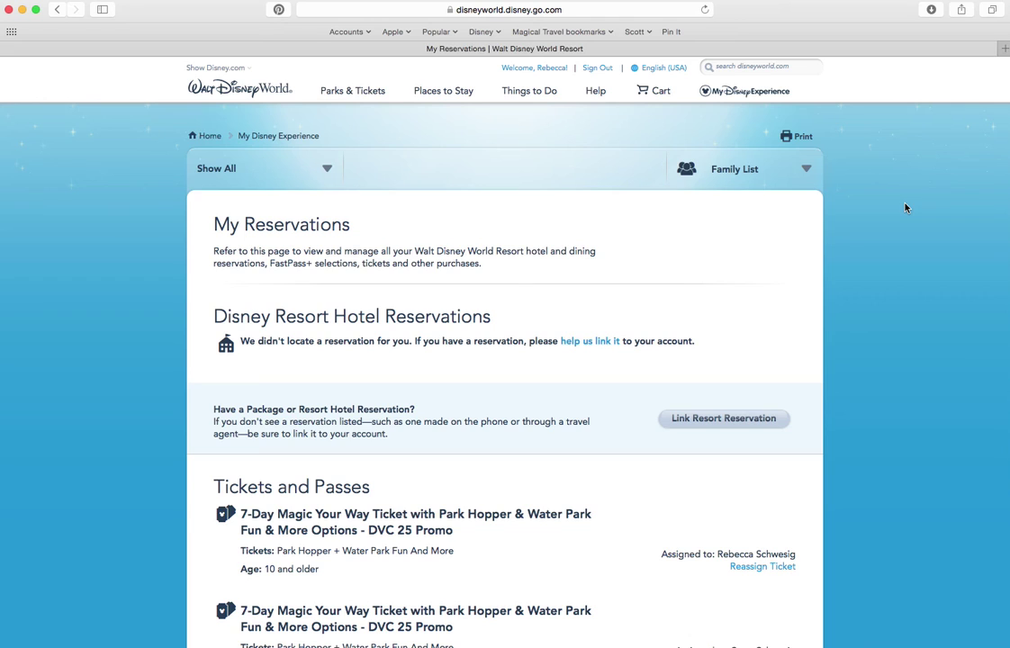
pyautogui.scroll(-10, 887, 230)
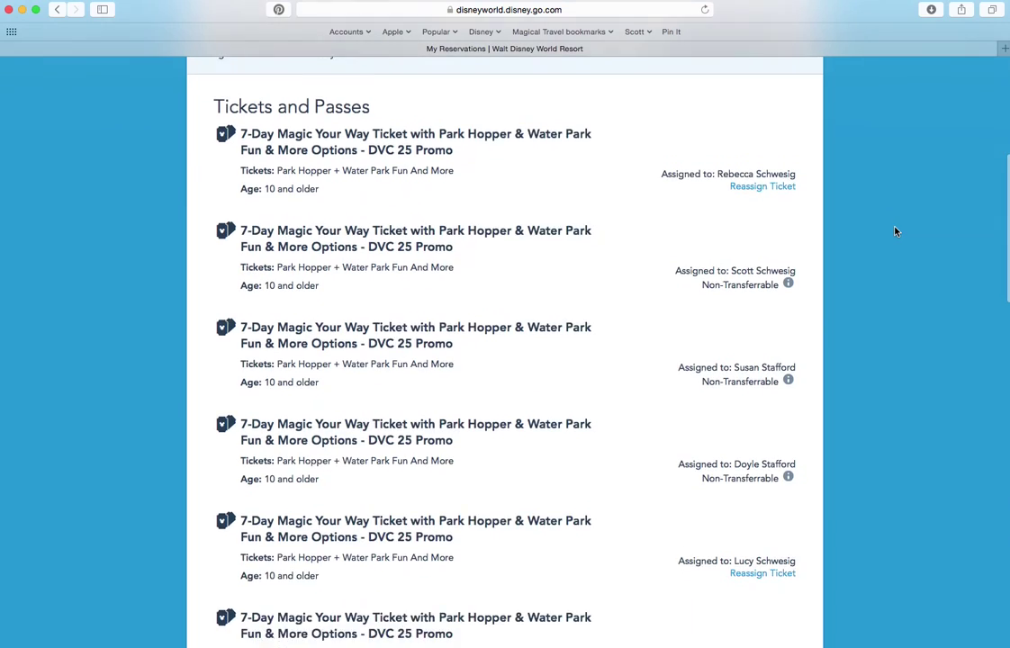
pyautogui.scroll(5, 895, 231)
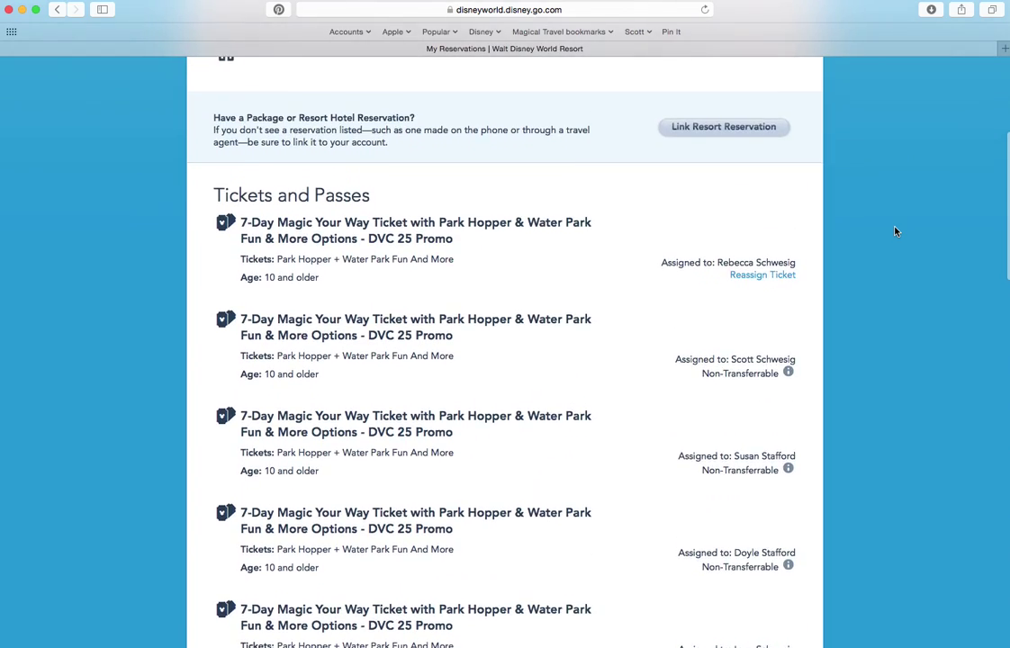
pyautogui.scroll(3, 895, 232)
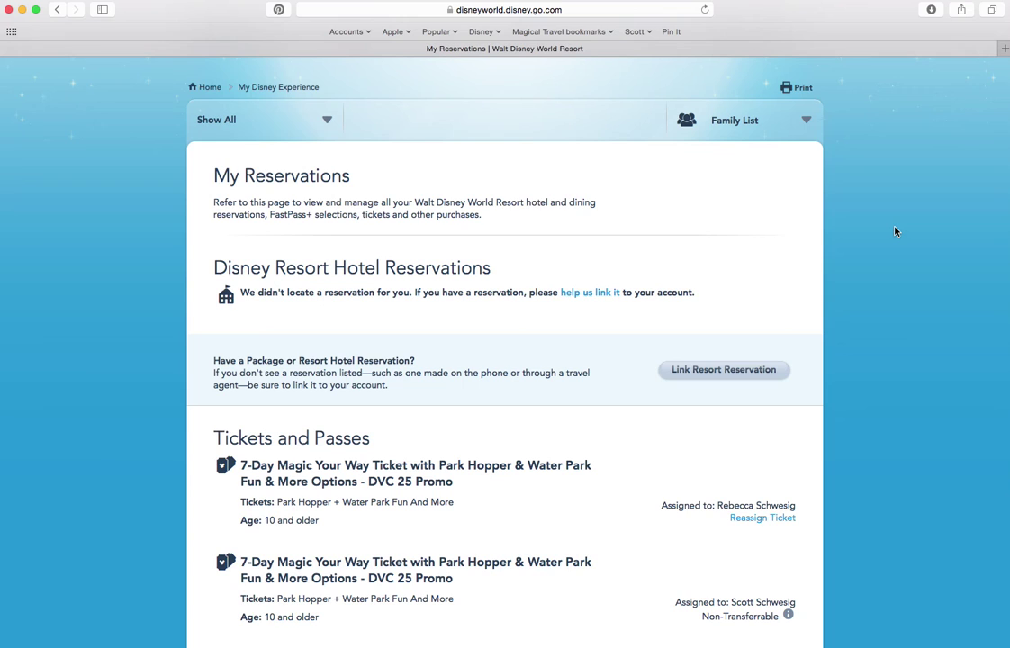
pyautogui.scroll(-5, 895, 231)
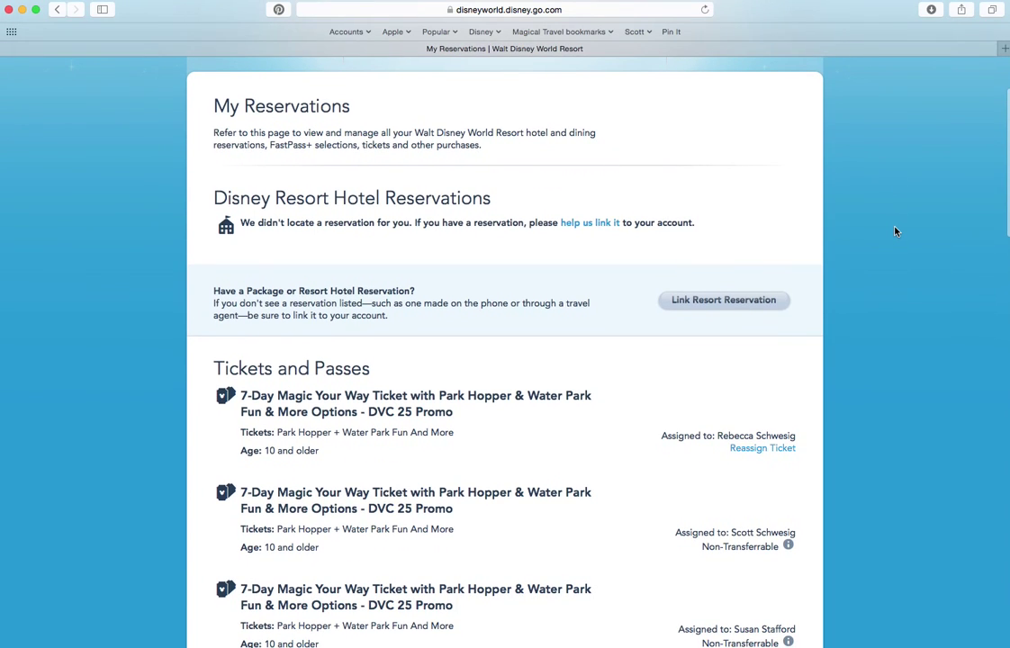
pyautogui.scroll(-2, 894, 232)
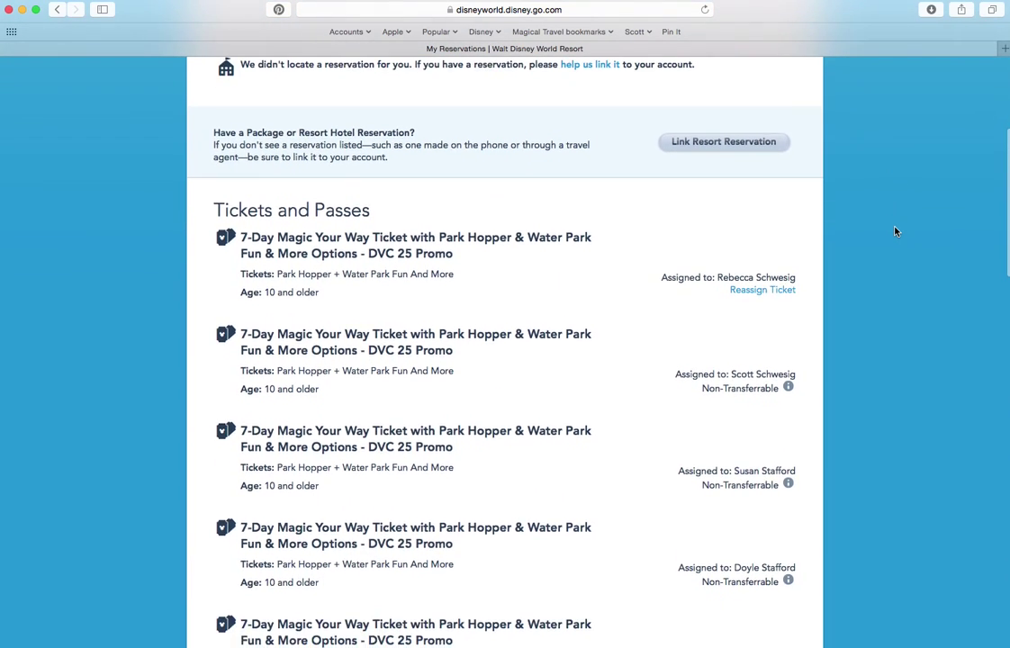
pyautogui.scroll(5, 895, 232)
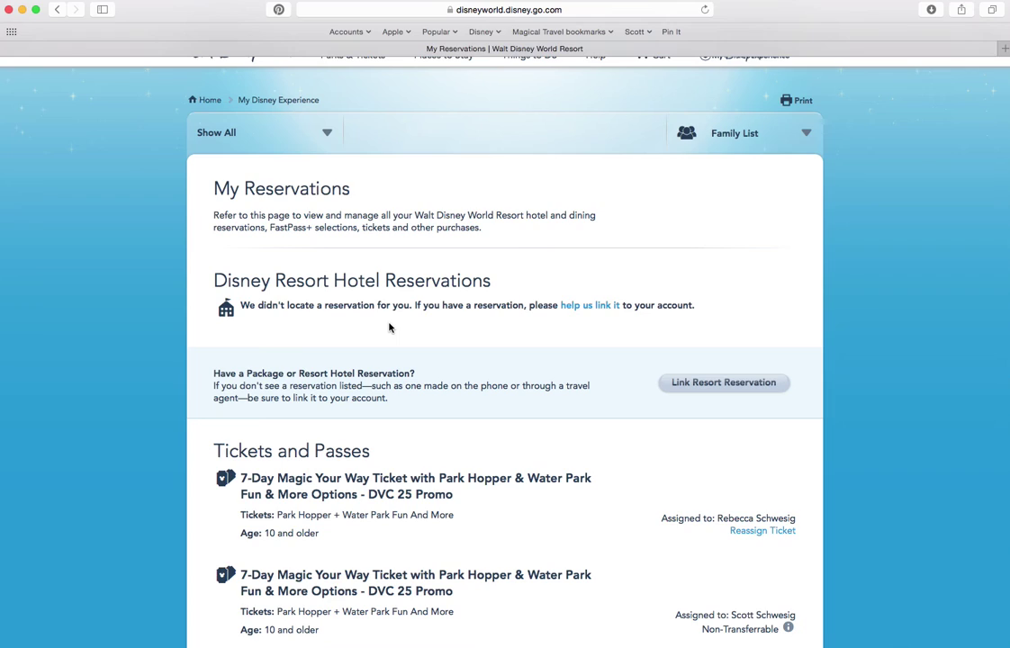
pyautogui.click(691, 393)
# - Review the Tickets and Passes list to check which family member each park ticket is assigned to
pyautogui.scroll(-2, 154, 386)
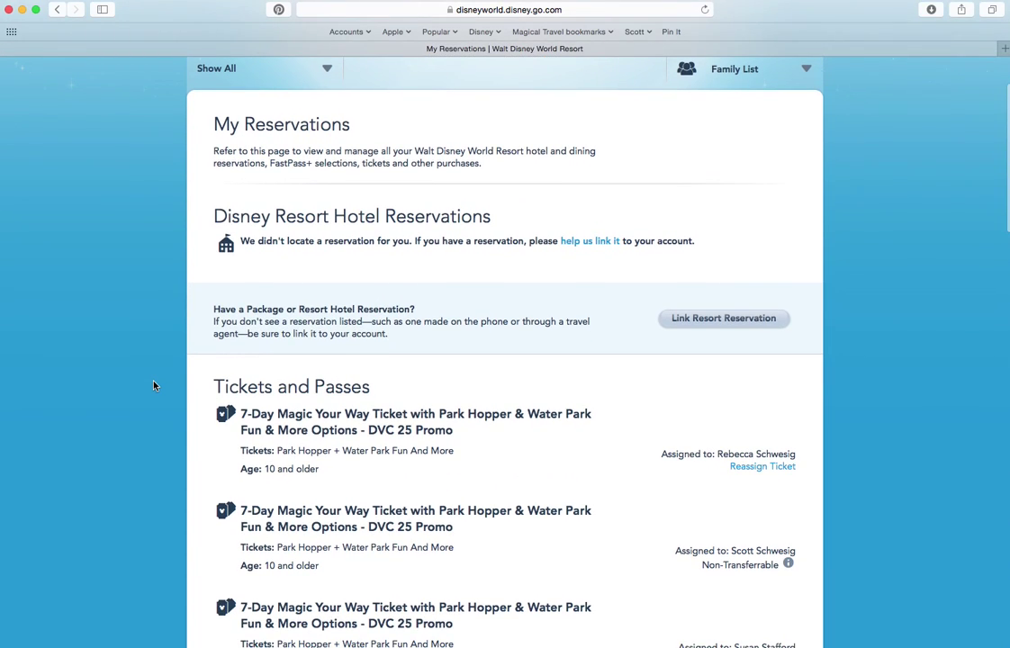
pyautogui.scroll(2, 154, 385)
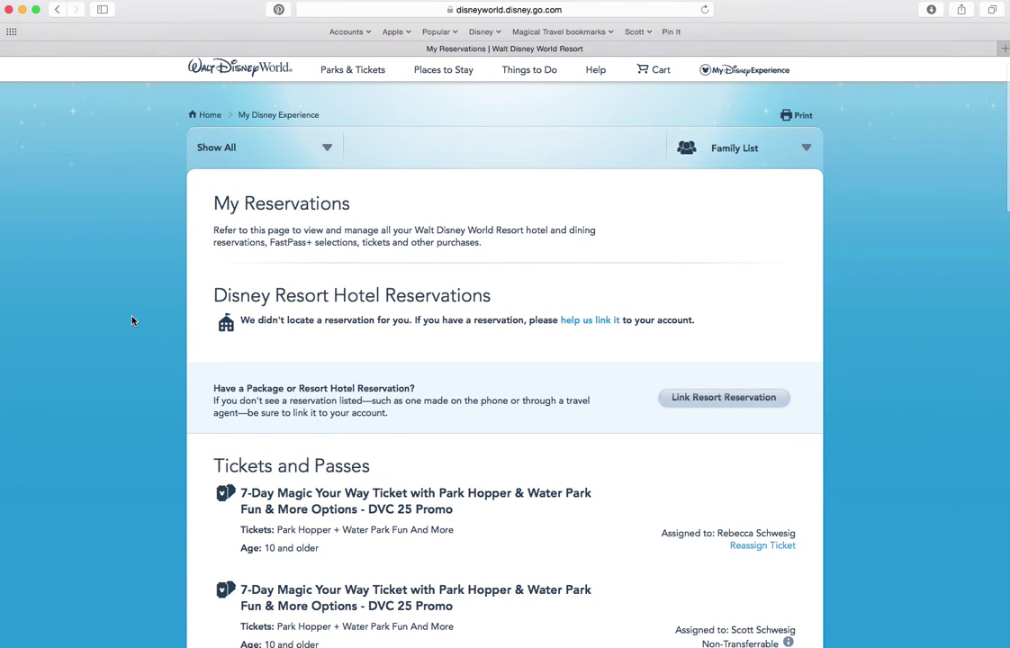
pyautogui.scroll(-9, 132, 321)
pyautogui.scroll(-5, 132, 320)
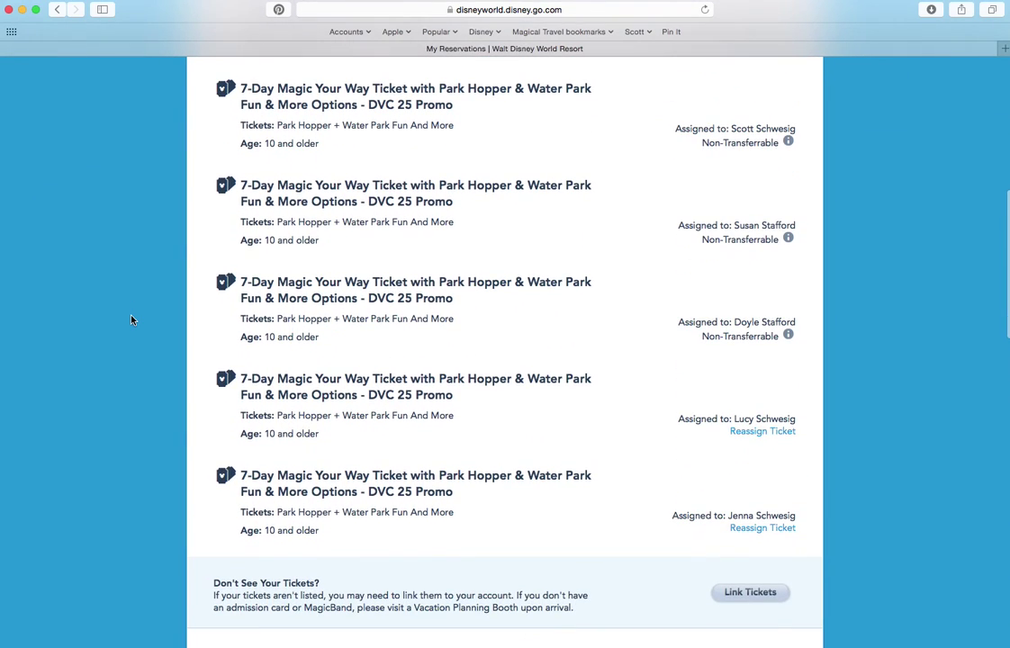
pyautogui.scroll(2, 131, 320)
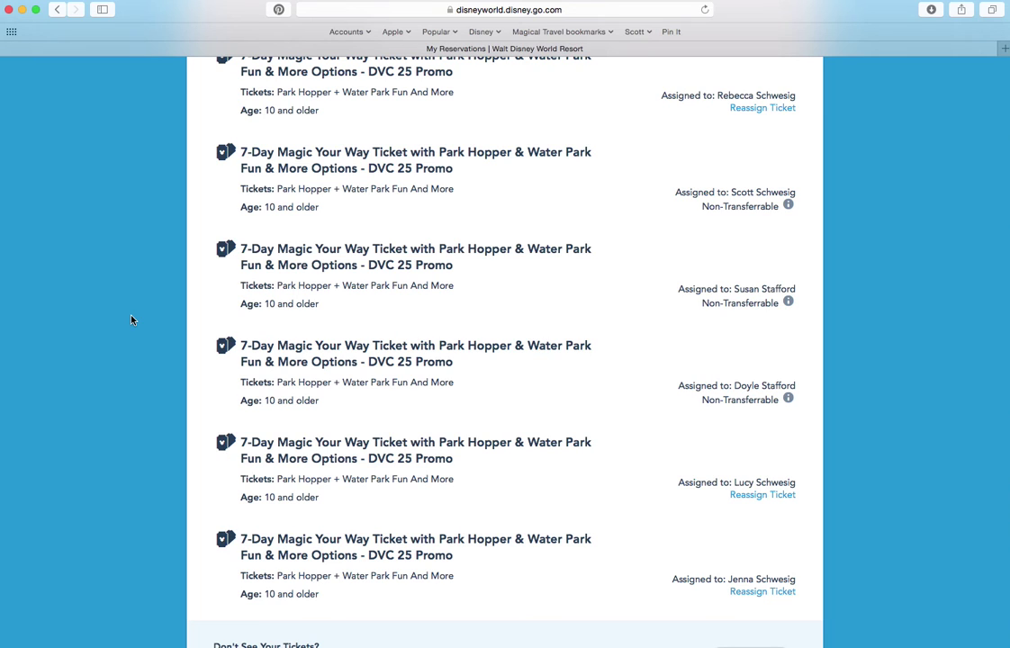
pyautogui.scroll(10, 132, 320)
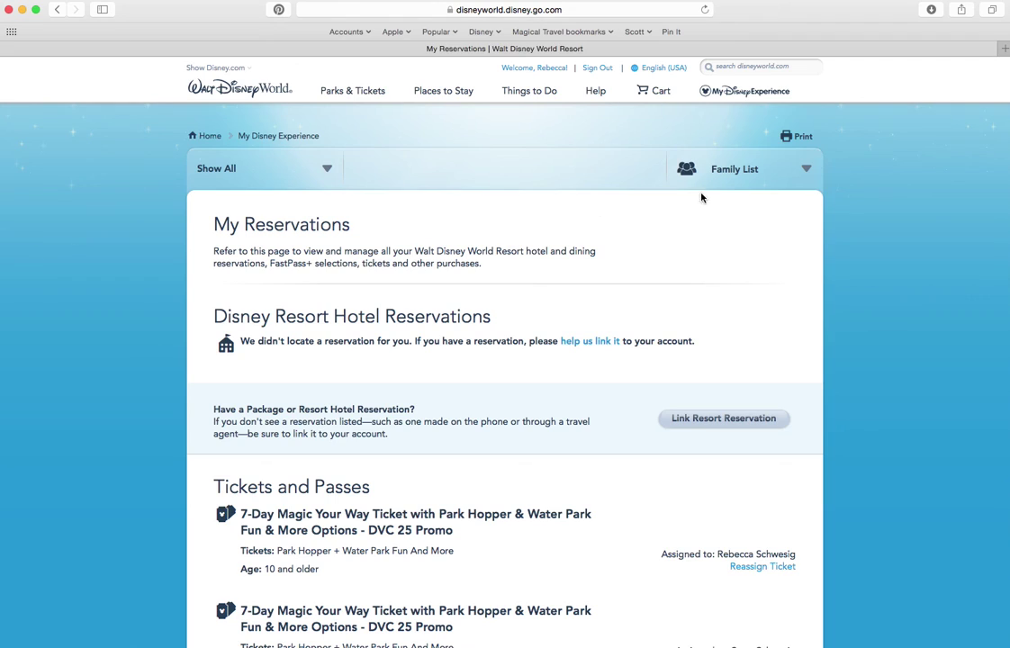
# - Open the My Family & Friends list and review the guests connected to the account
pyautogui.moveTo(761, 100)
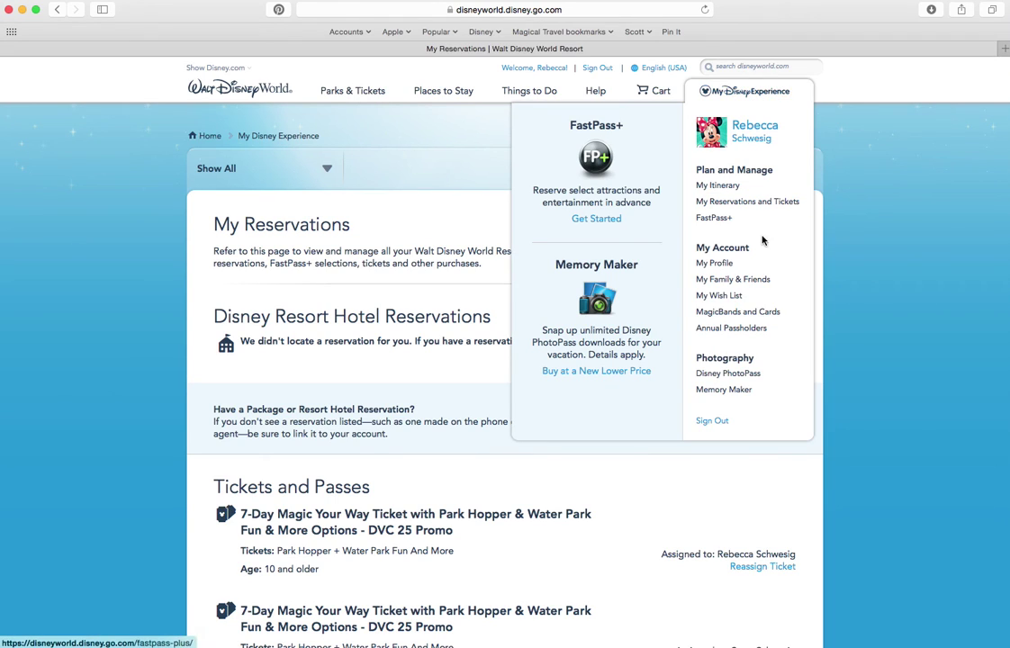
pyautogui.click(772, 281)
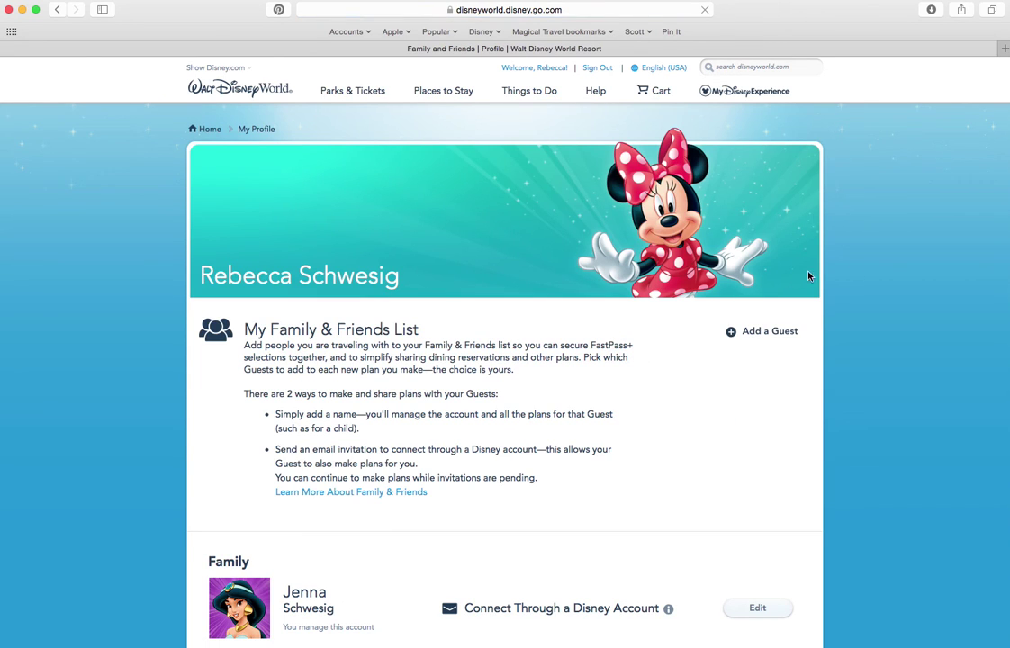
pyautogui.scroll(-10, 882, 272)
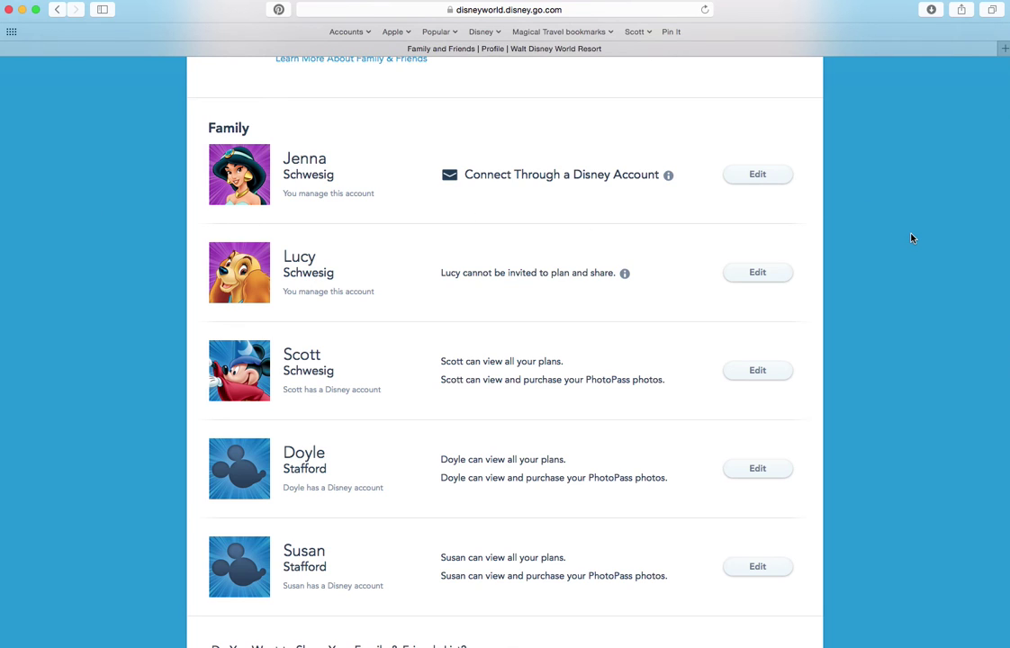
pyautogui.scroll(10, 911, 238)
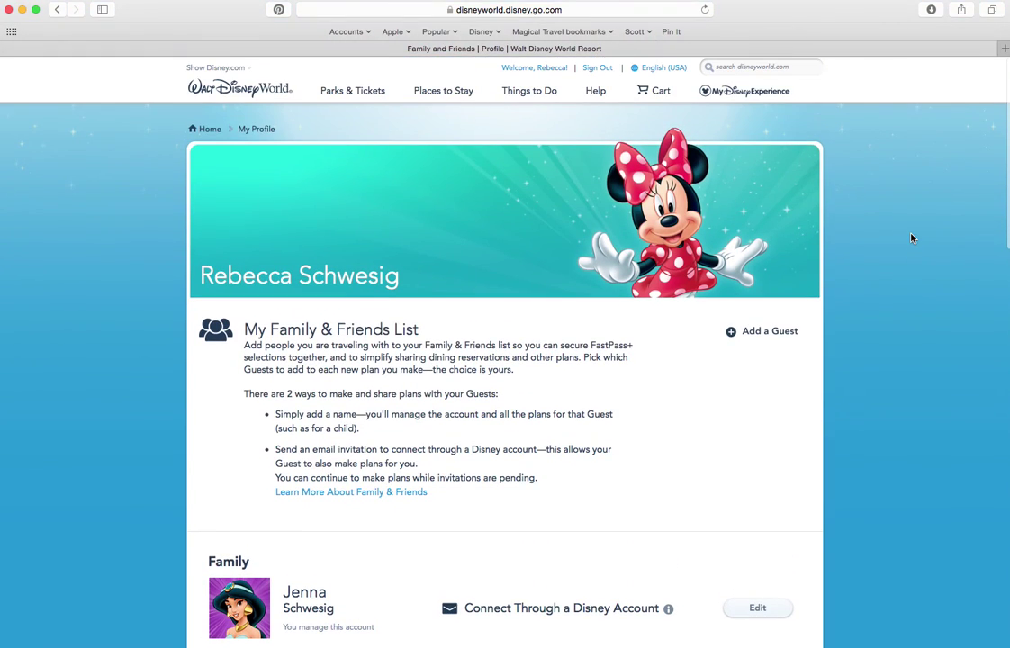
# - Go to the FastPass+ page and start planning a new selection
pyautogui.moveTo(766, 94)
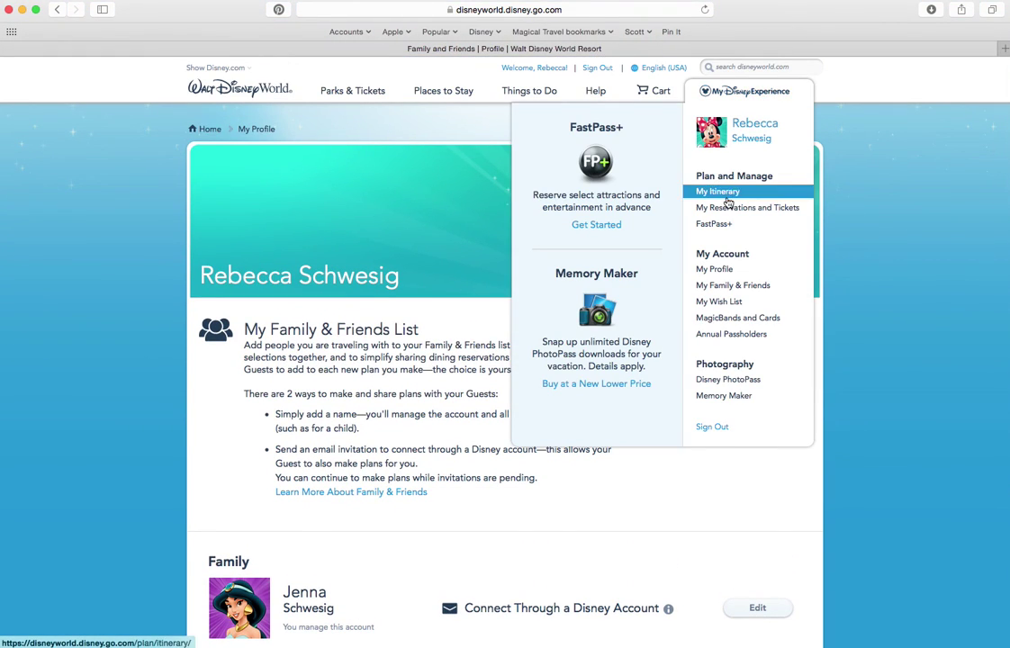
pyautogui.click(714, 225)
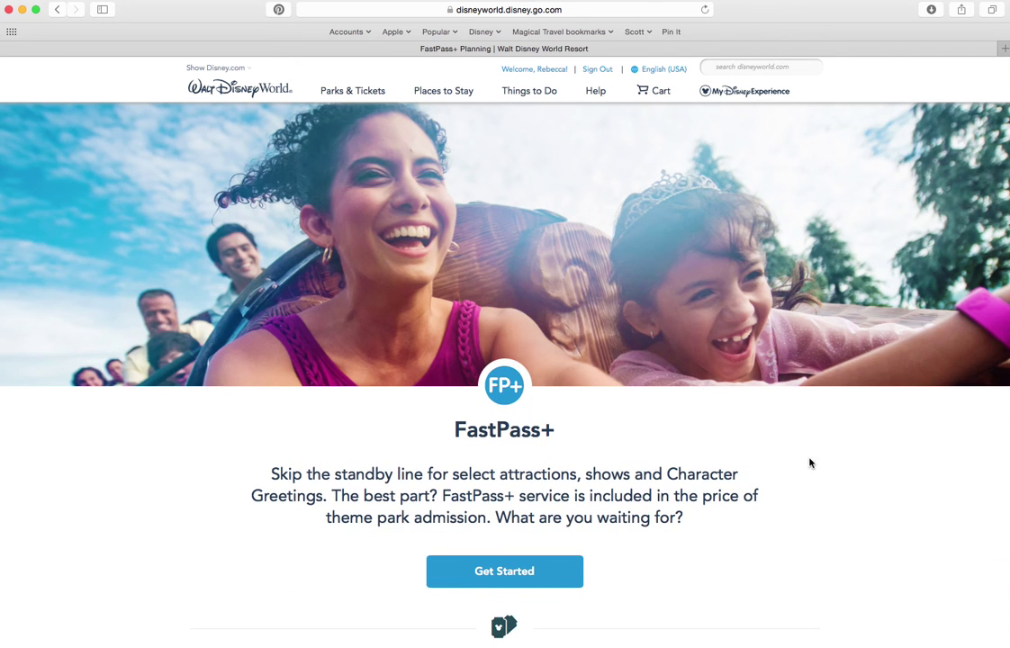
pyautogui.click(504, 572)
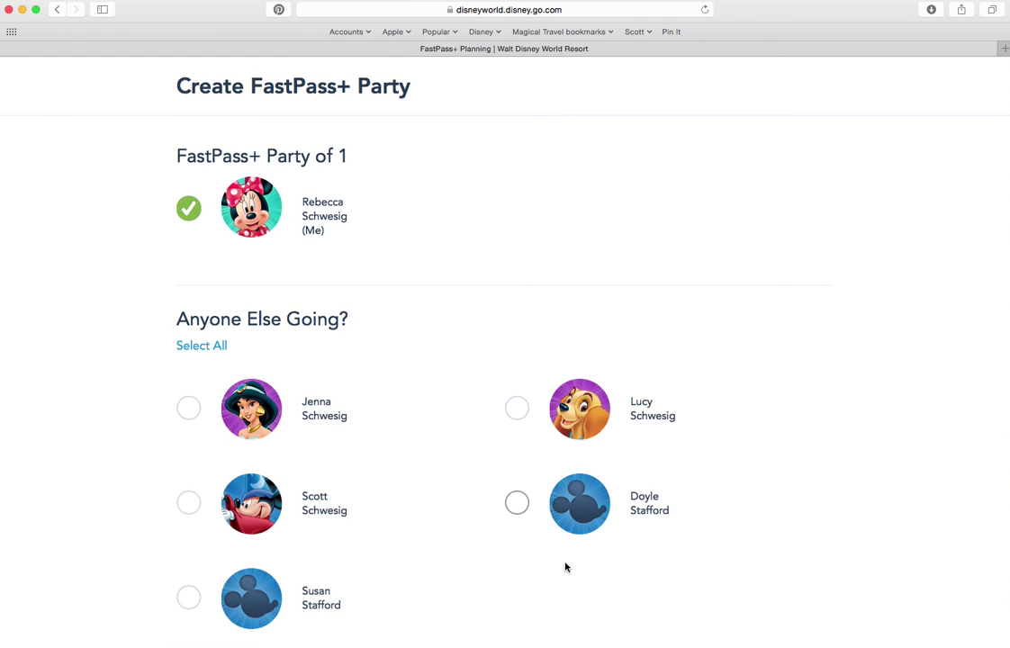
# - Add all listed family members to the FastPass+ party and continue to the date and park choice
pyautogui.scroll(-2, 891, 461)
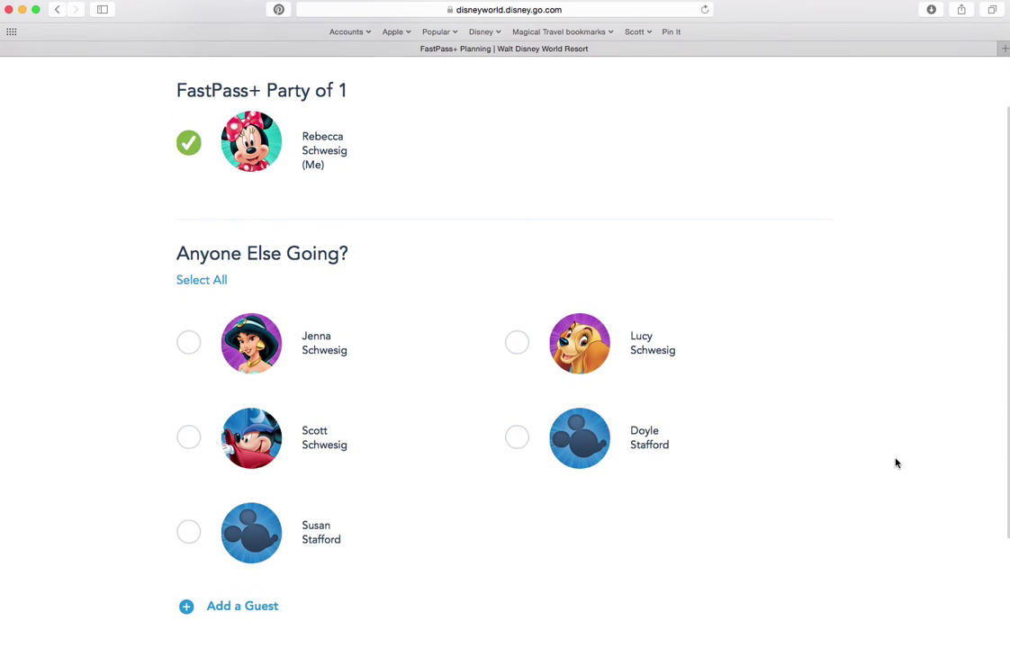
pyautogui.scroll(-5, 895, 463)
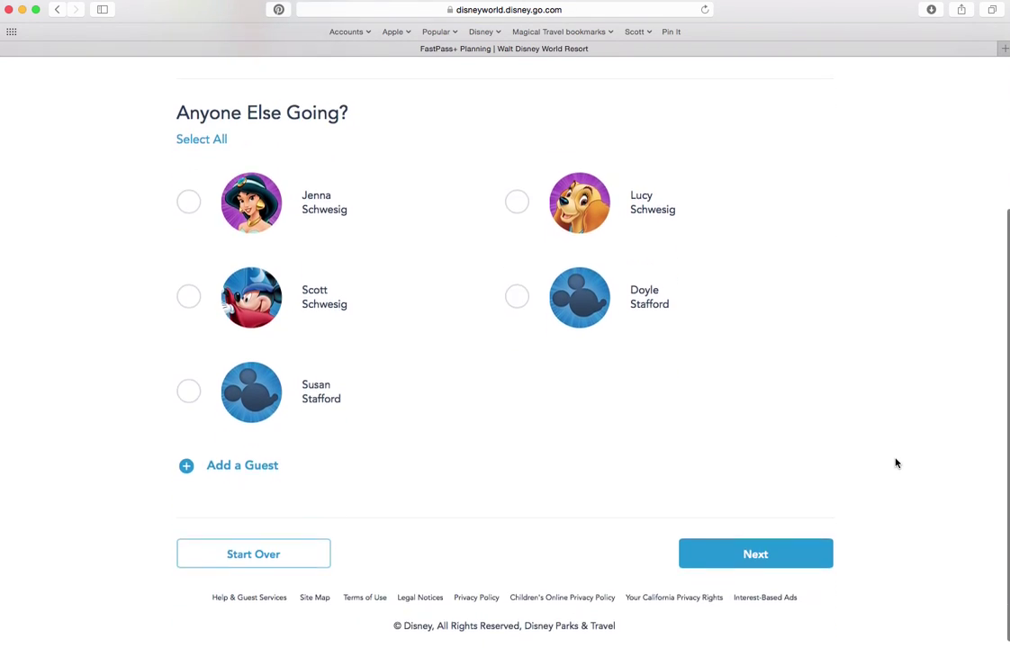
pyautogui.scroll(6, 713, 426)
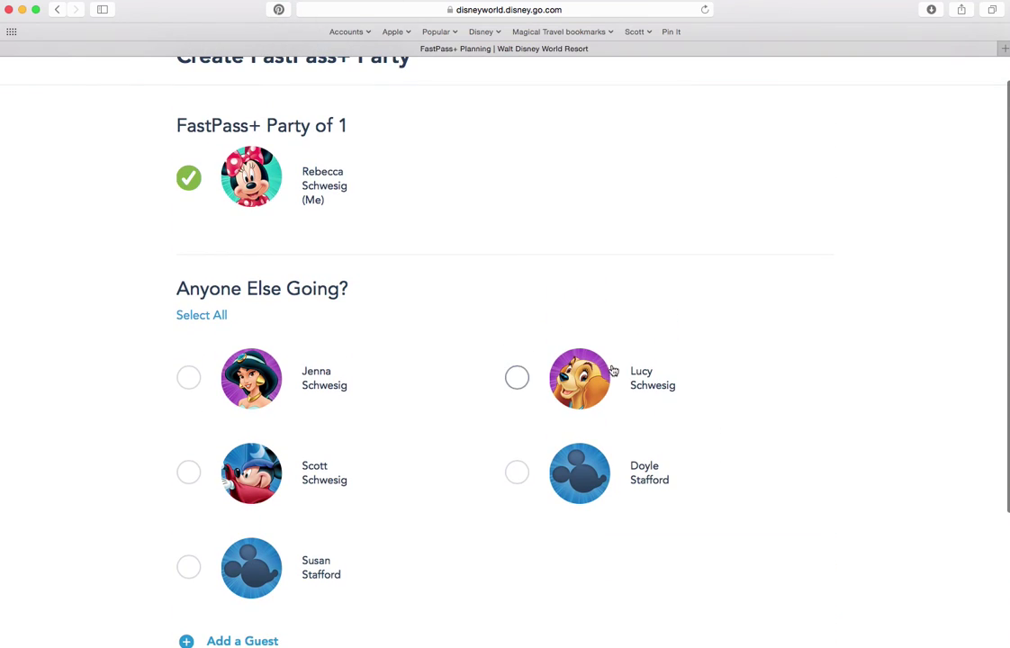
pyautogui.click(194, 315)
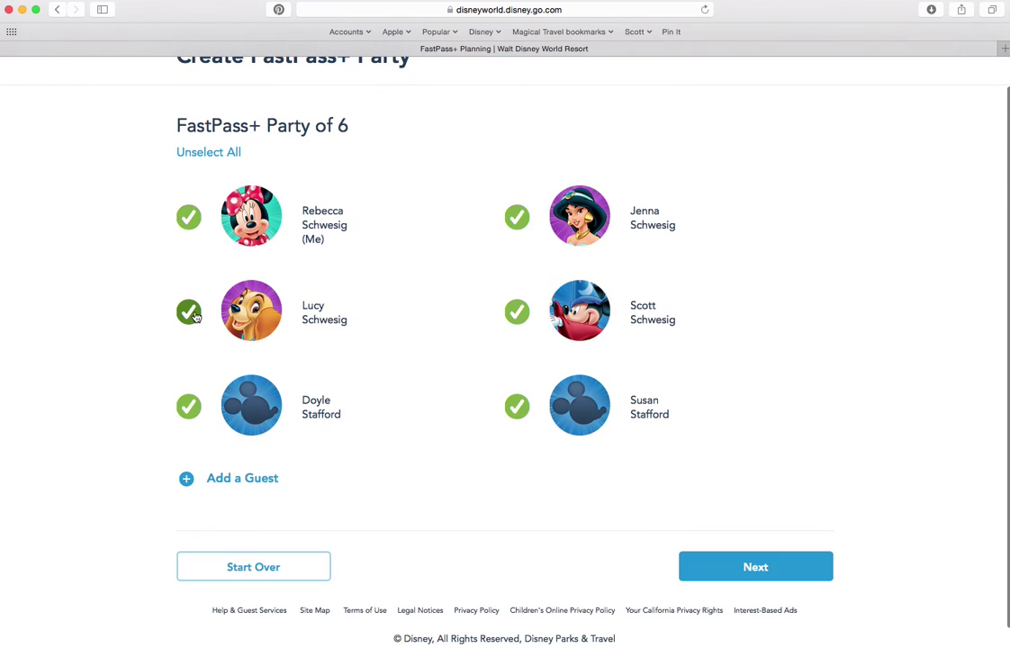
pyautogui.click(771, 567)
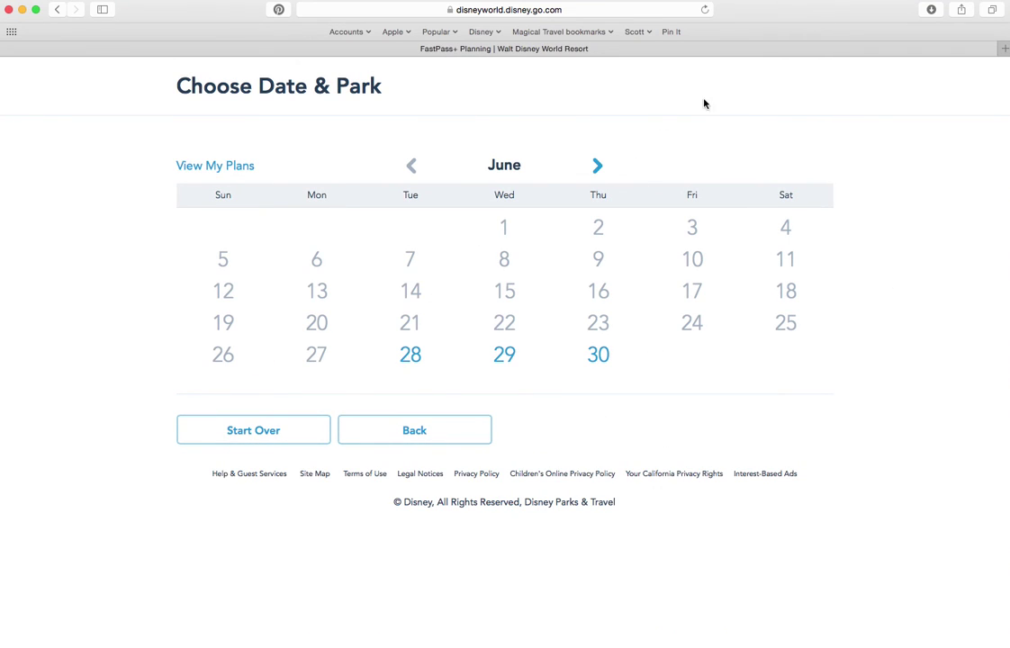
# - Choose July 24 as the FastPass+ date and Epcot as the park
pyautogui.click(600, 167)
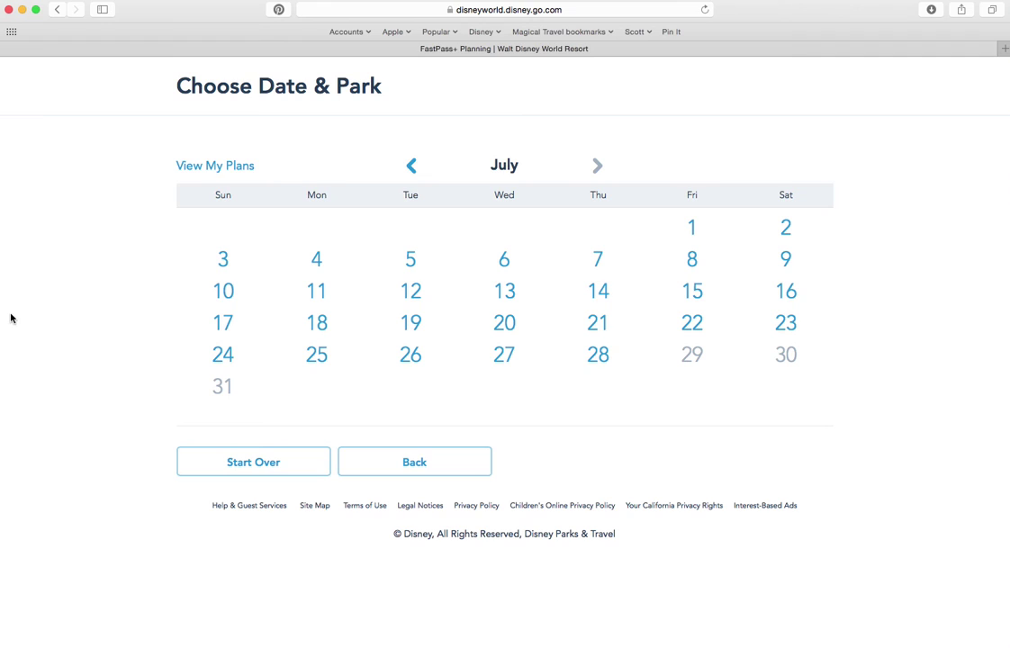
pyautogui.click(223, 356)
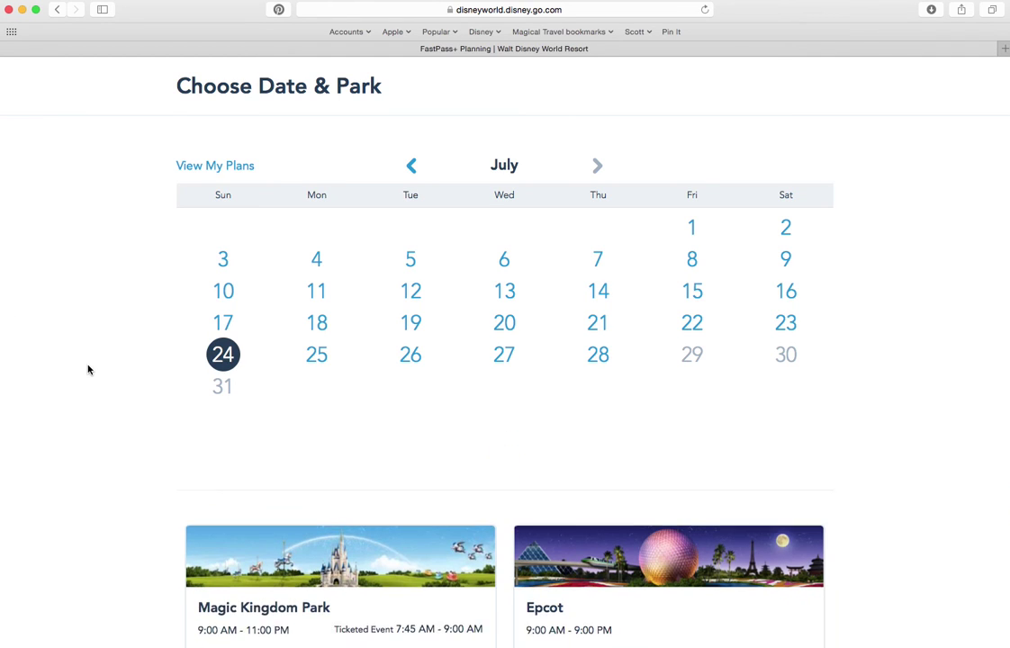
pyautogui.scroll(-3, 88, 369)
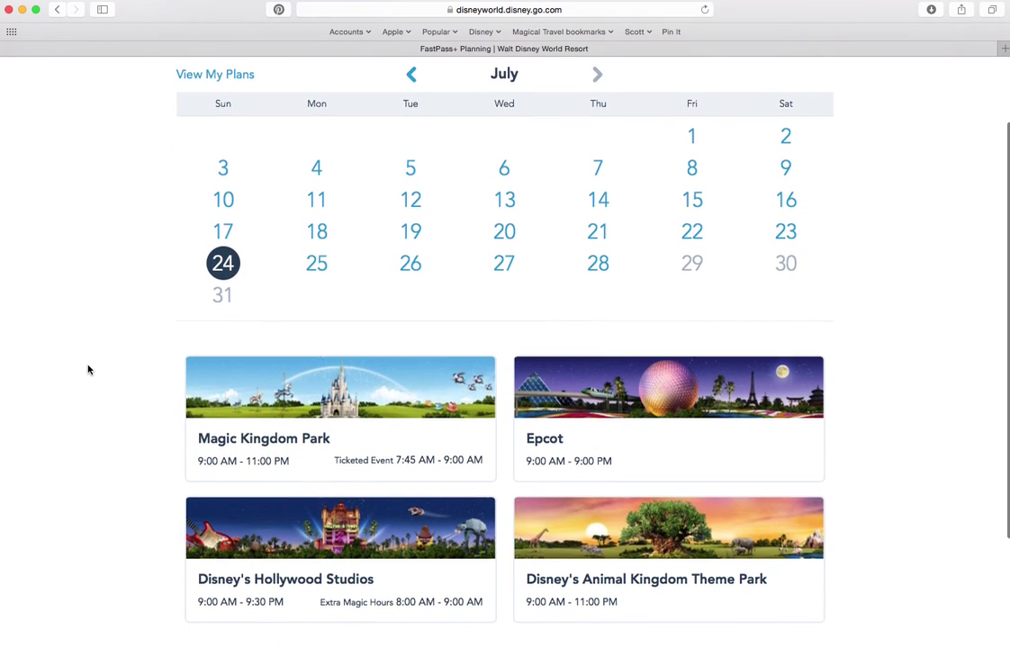
pyautogui.click(691, 380)
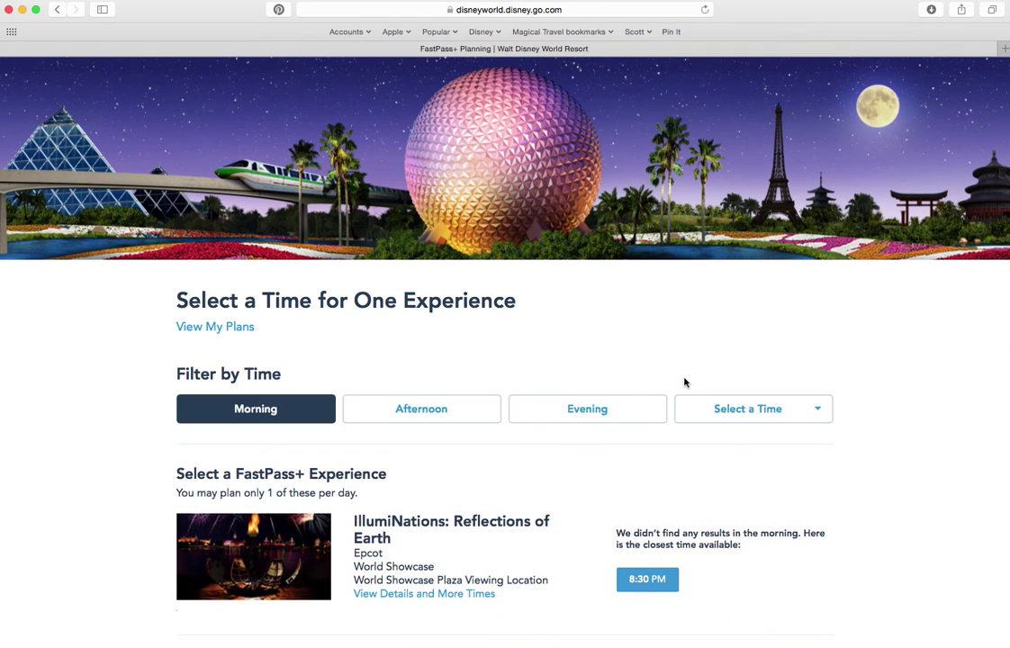
# - Look through the morning FastPass+ experiences at Epcot, including the one-per-day choices, the other experiences and the unavailable ones
pyautogui.scroll(-3, 63, 414)
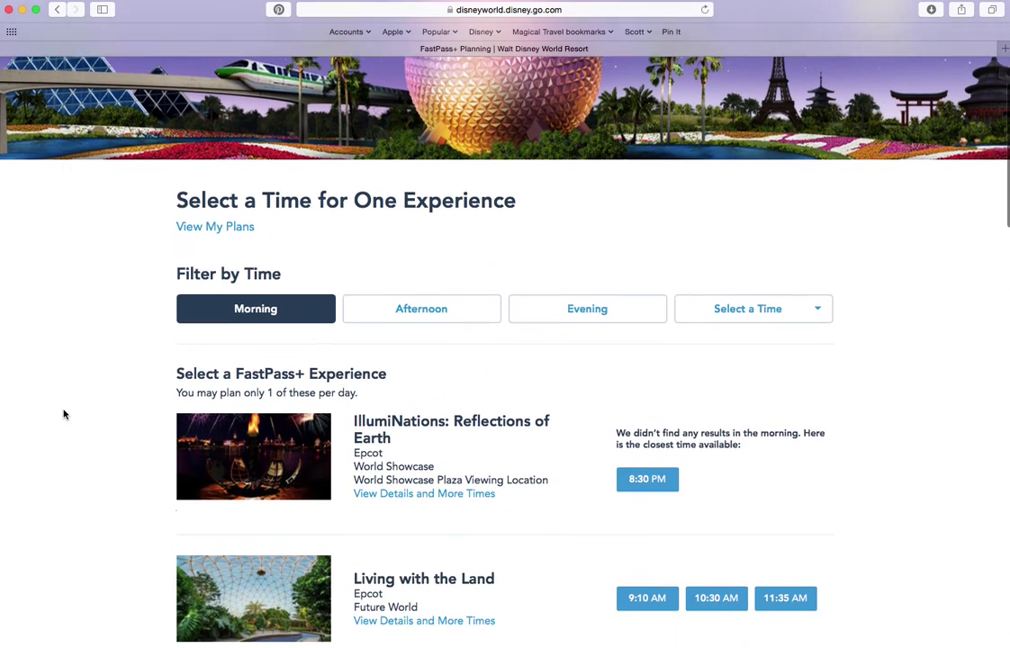
pyautogui.scroll(-1, 63, 414)
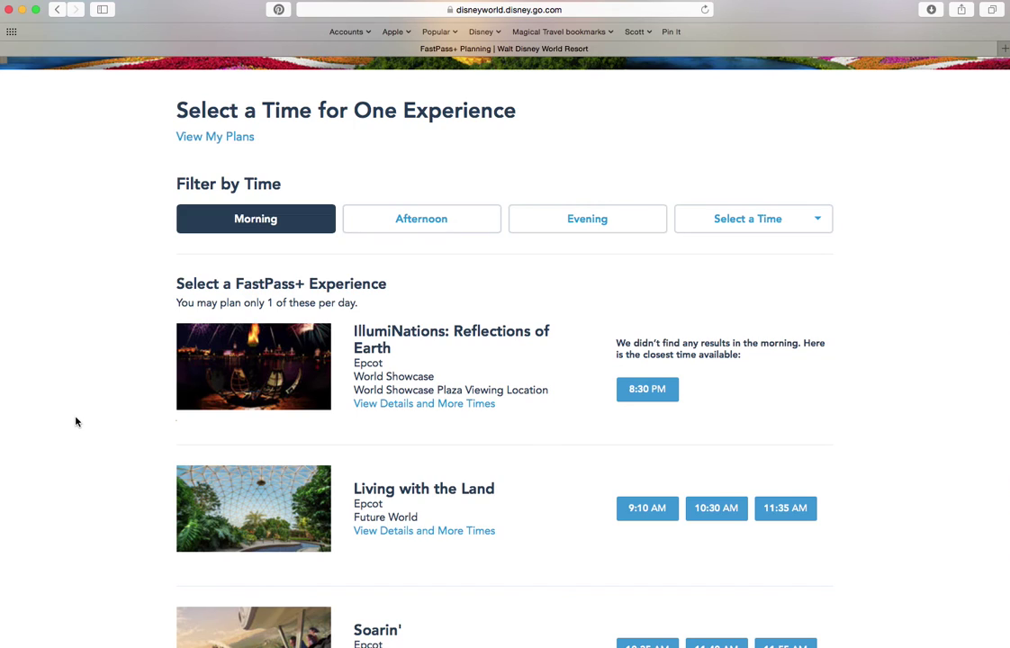
pyautogui.scroll(-1, 90, 378)
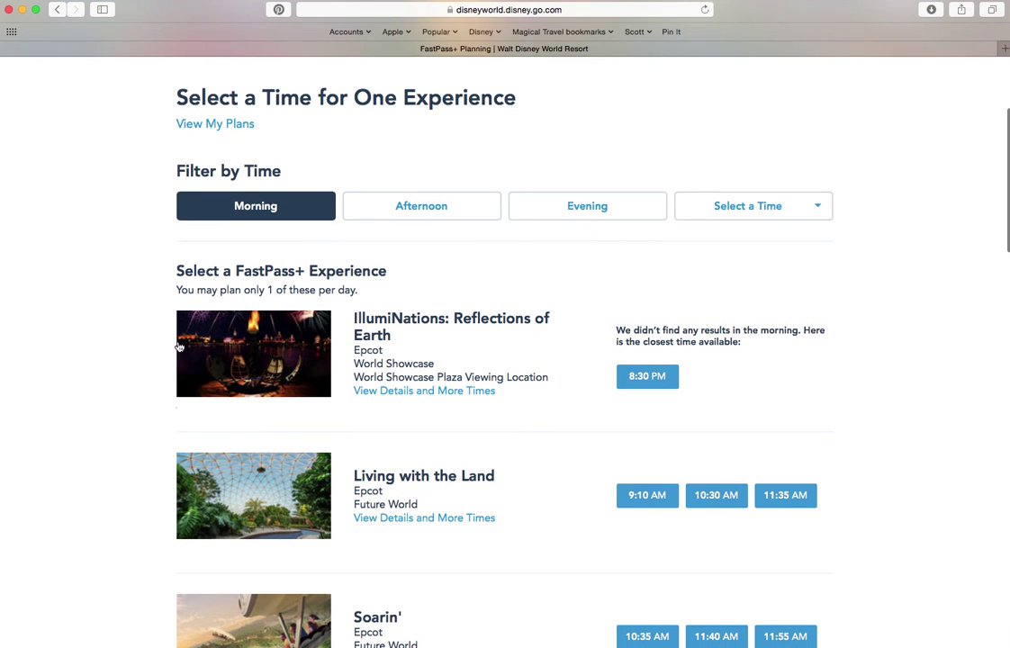
pyautogui.scroll(-3, 47, 453)
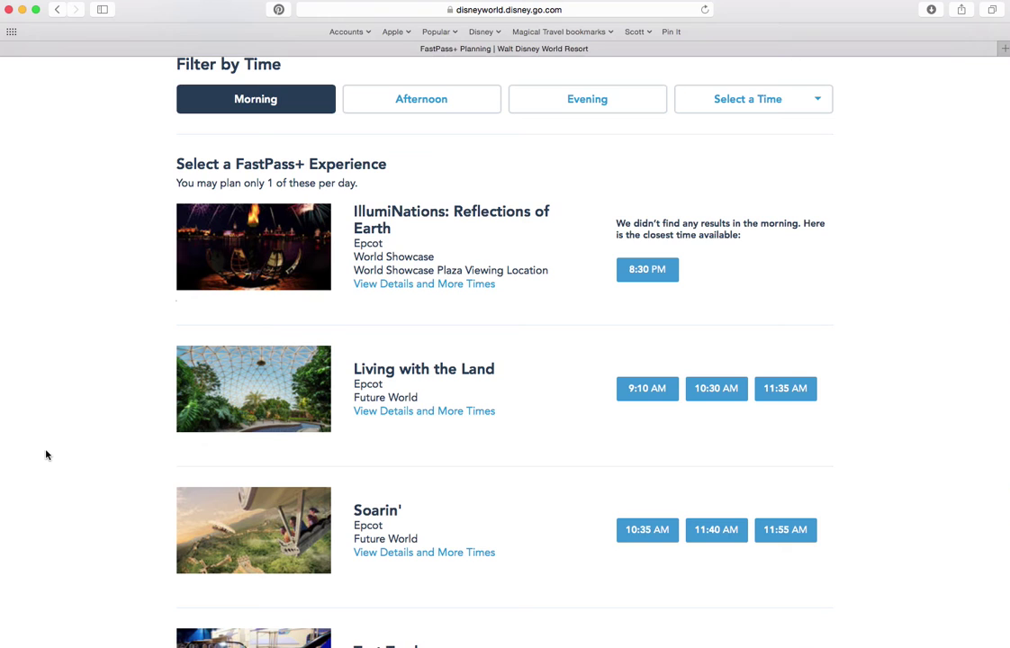
pyautogui.scroll(-4, 129, 494)
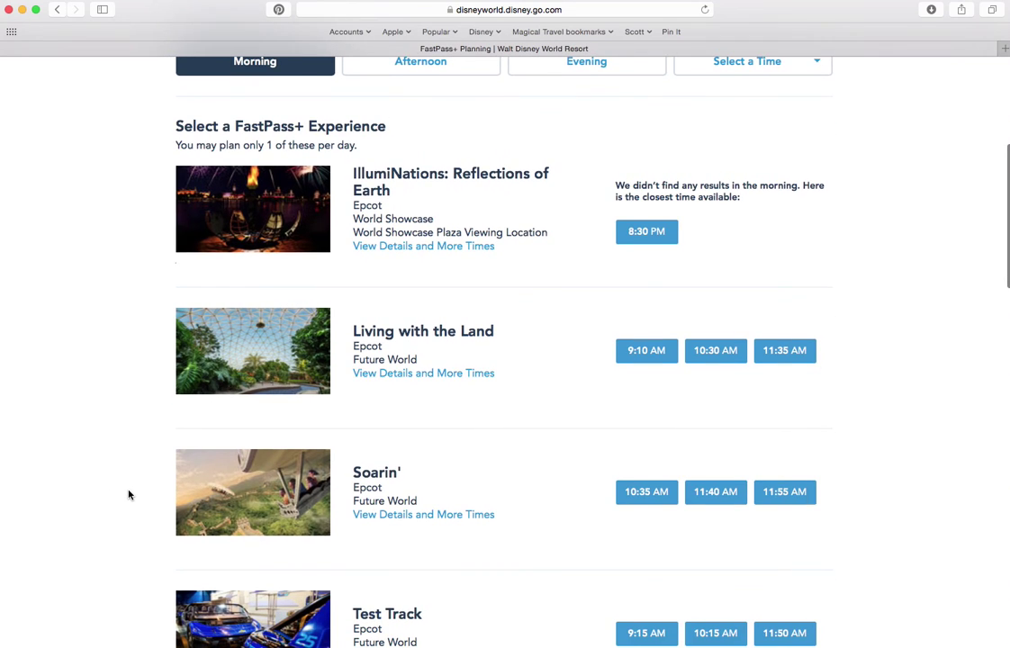
pyautogui.scroll(-3, 129, 494)
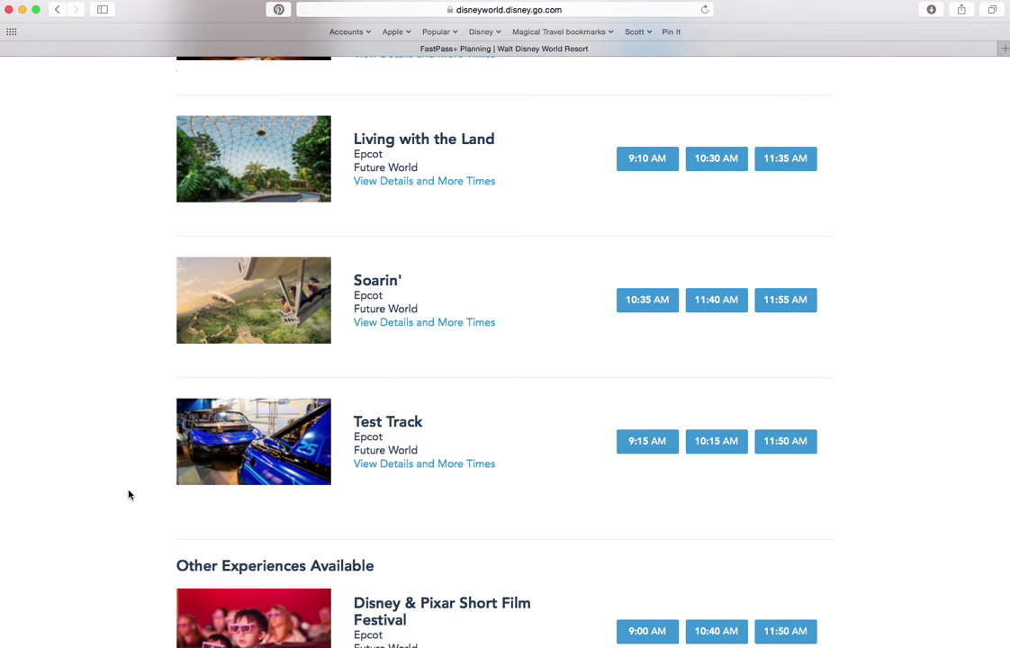
pyautogui.scroll(-3, 128, 494)
pyautogui.scroll(-15, 128, 494)
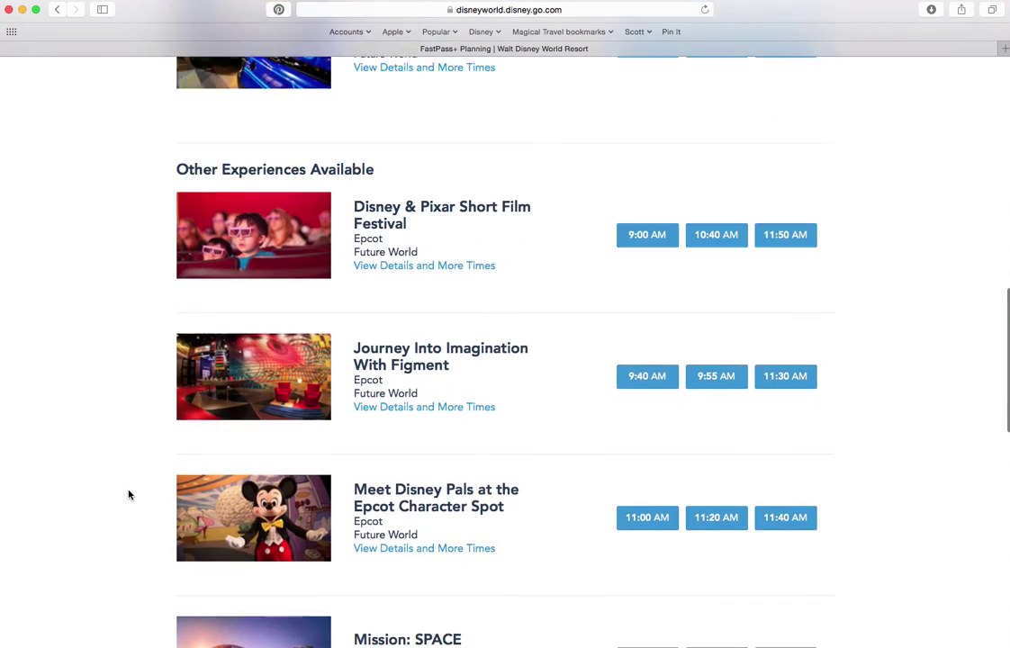
pyautogui.scroll(-18, 129, 495)
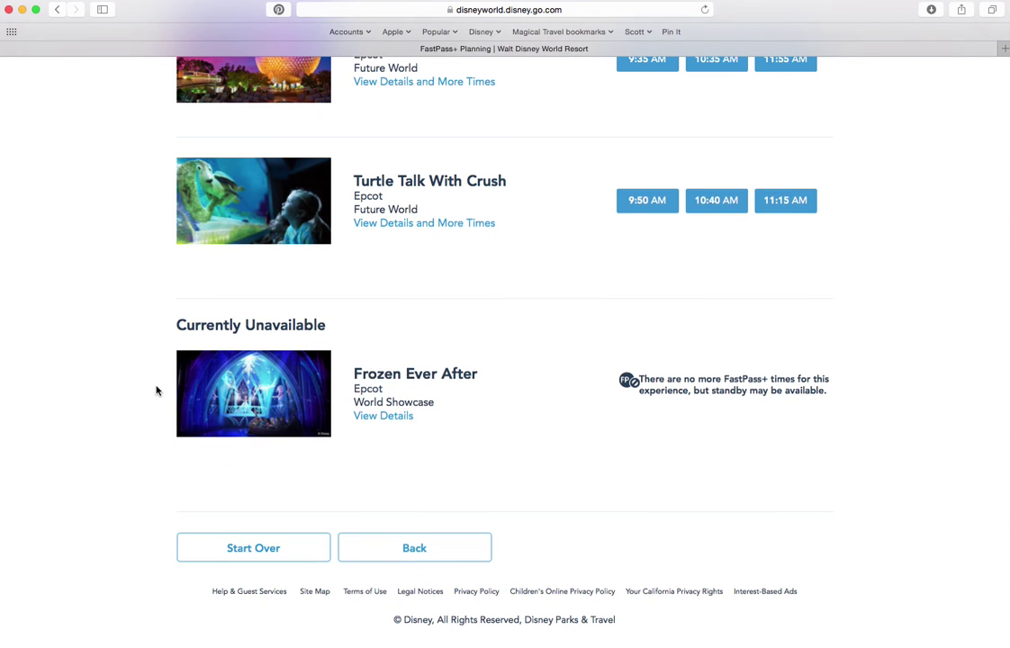
pyautogui.scroll(10, 156, 390)
pyautogui.scroll(5, 155, 390)
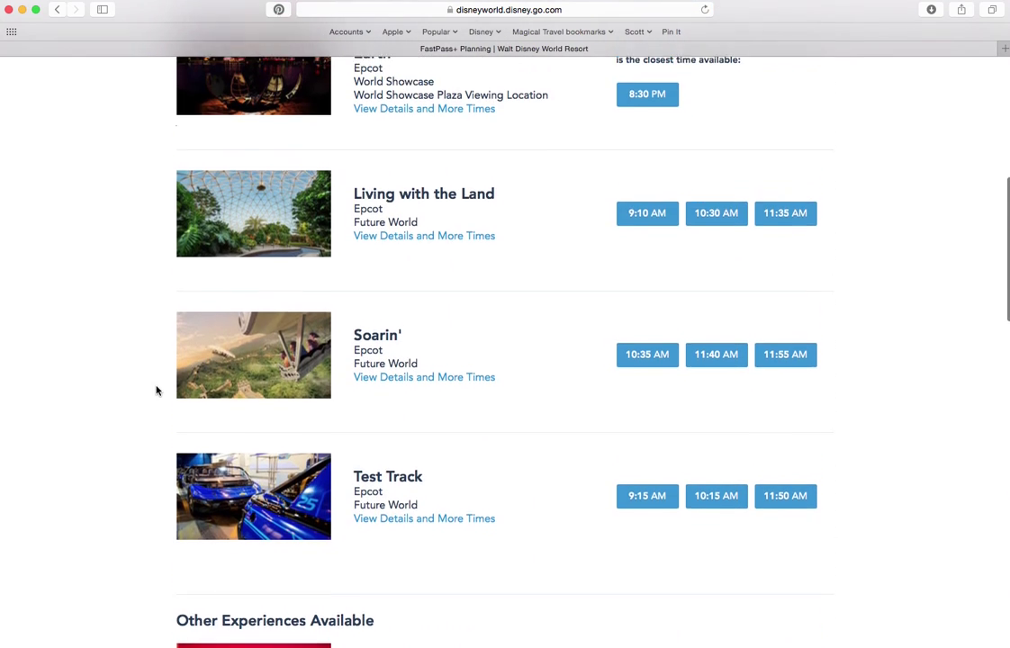
# - Reserve the 11:00 AM FastPass+ time for Soarin' from its full list of times and confirm it for the party
pyautogui.scroll(2, 156, 389)
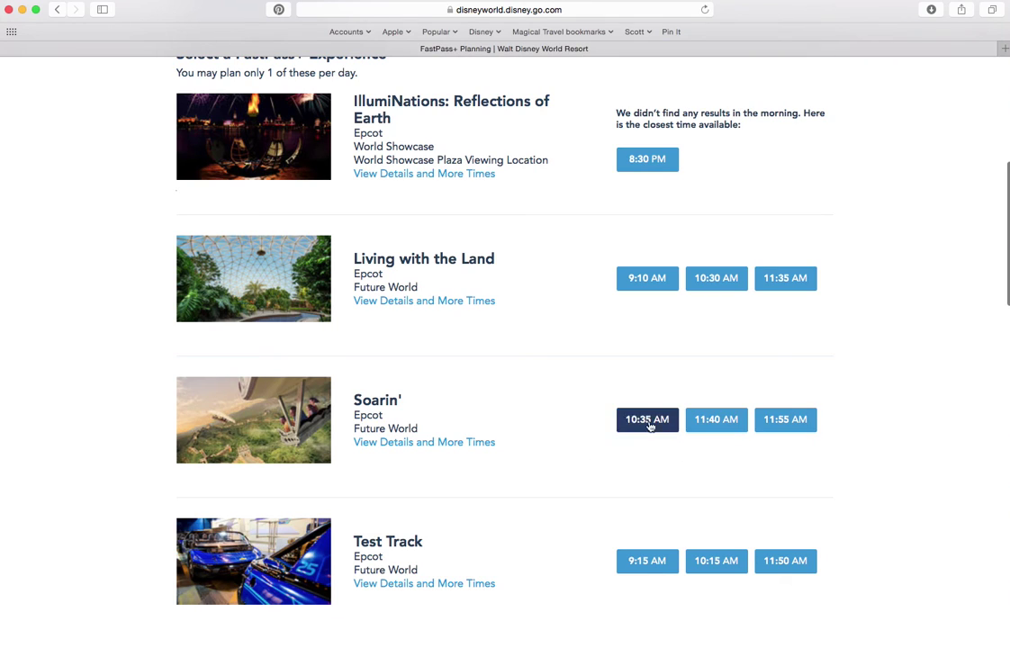
pyautogui.click(468, 441)
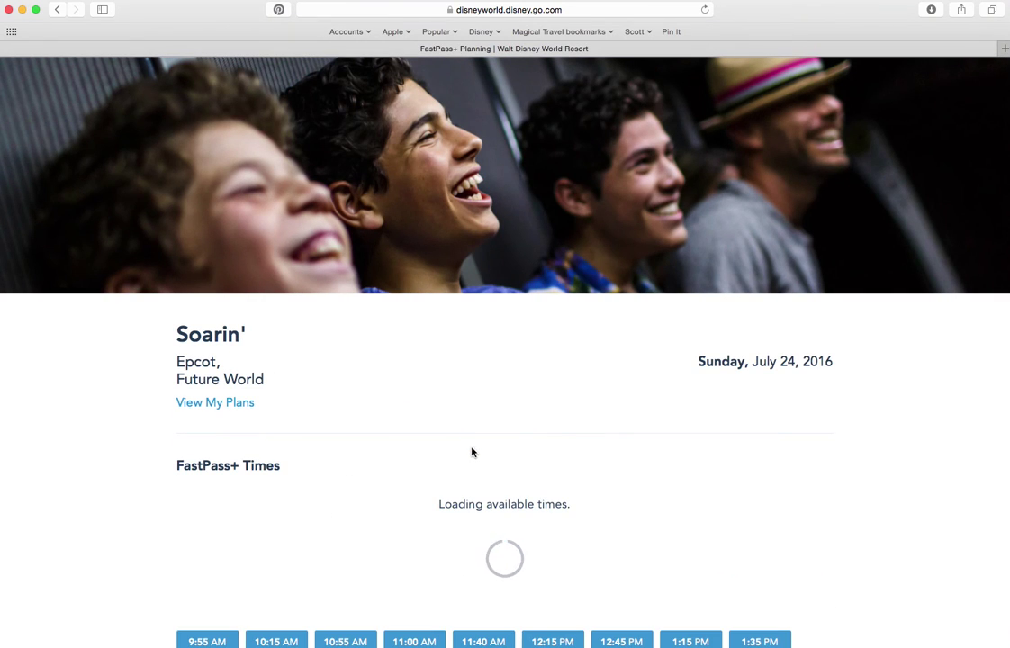
pyautogui.scroll(-2, 135, 451)
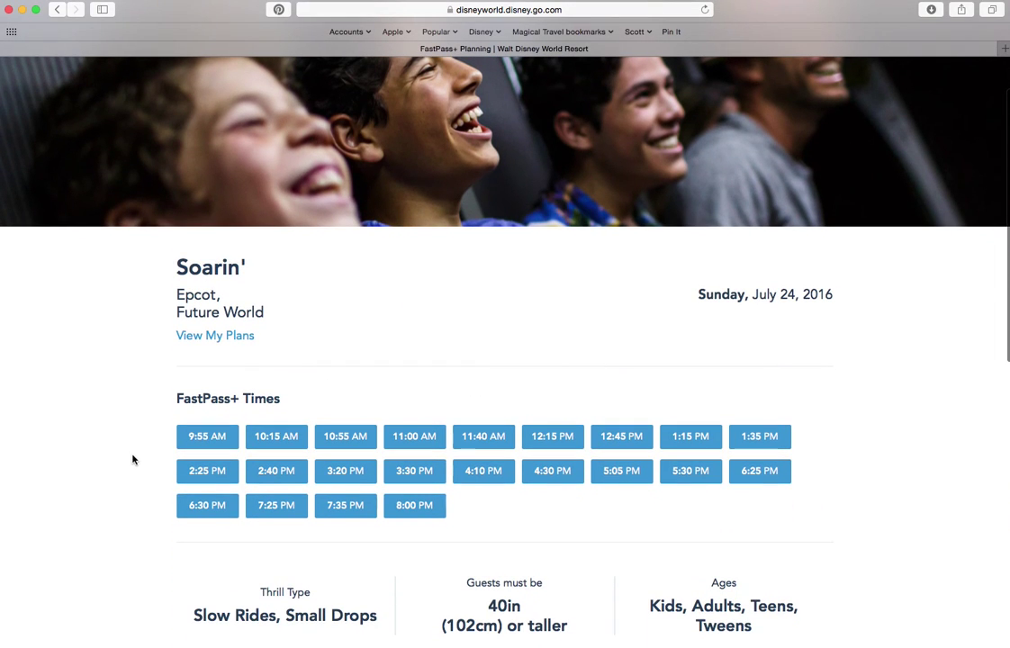
pyautogui.click(434, 442)
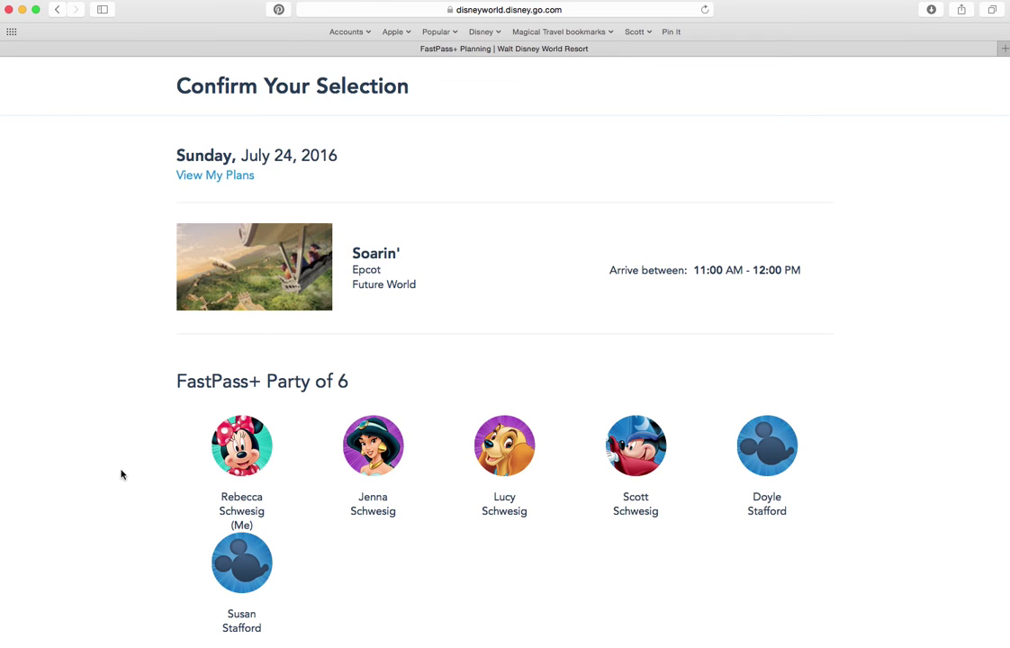
pyautogui.scroll(-5, 125, 491)
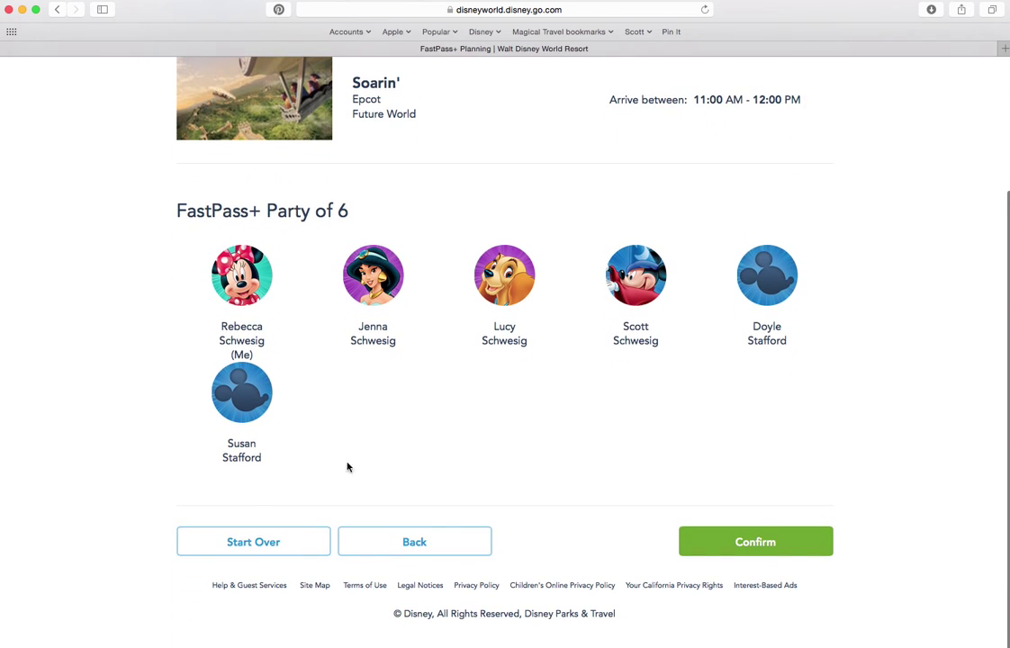
pyautogui.click(780, 543)
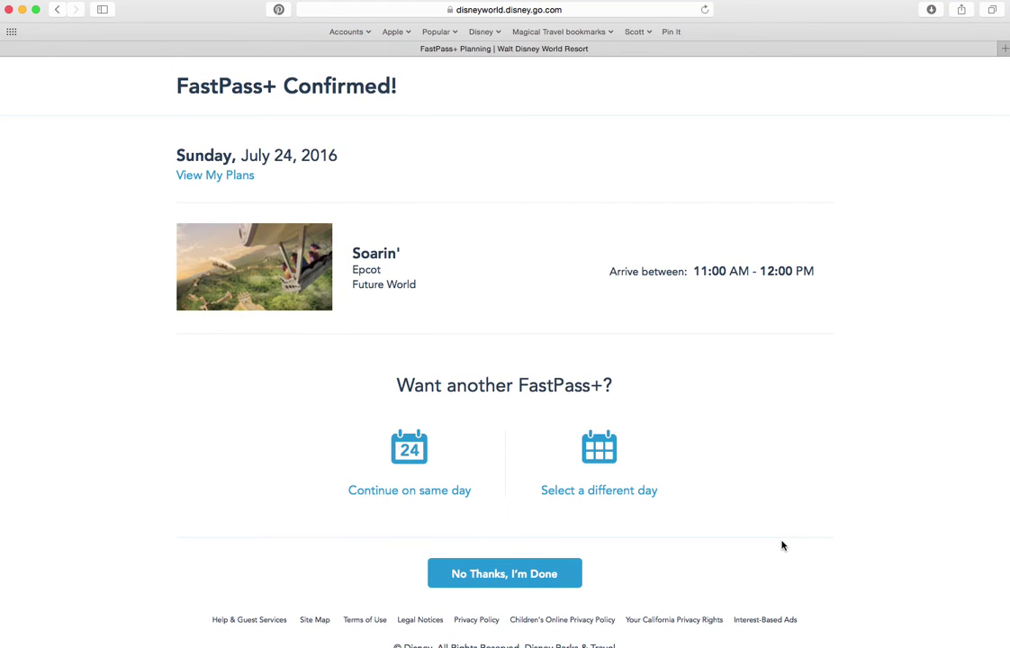
# - Continue planning on the same day with the same party and open the details and times for Mission: SPACE
pyautogui.click(352, 489)
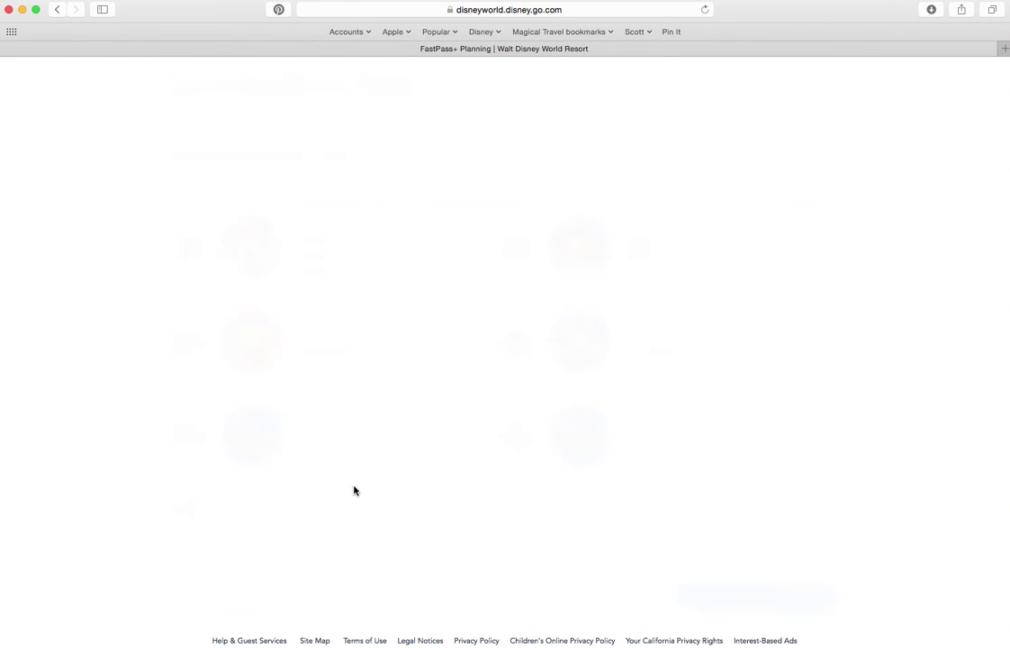
pyautogui.click(729, 607)
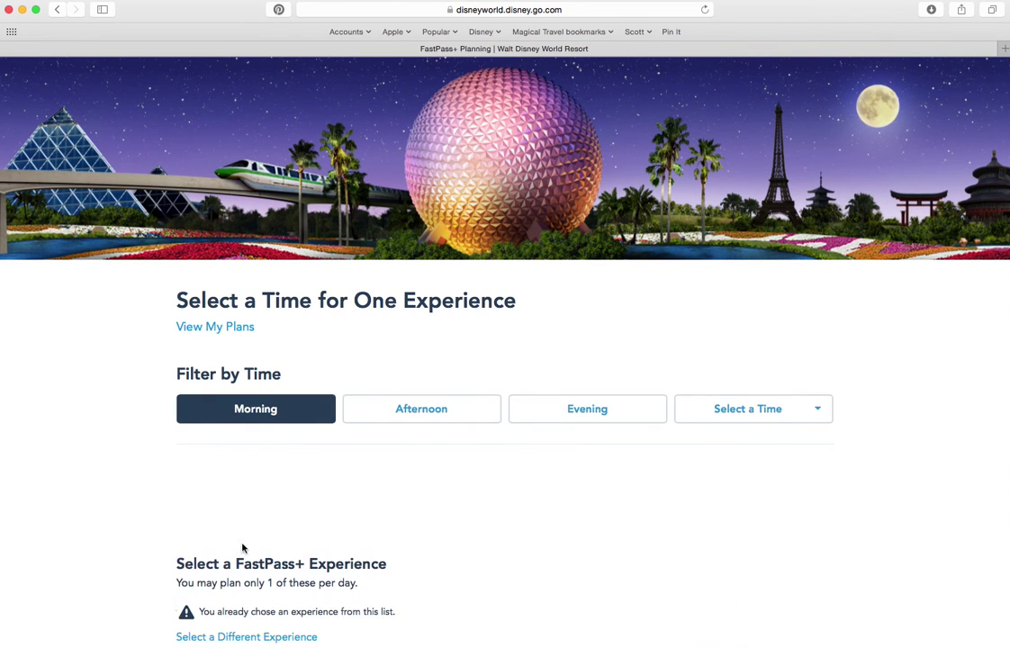
pyautogui.scroll(-3, 124, 552)
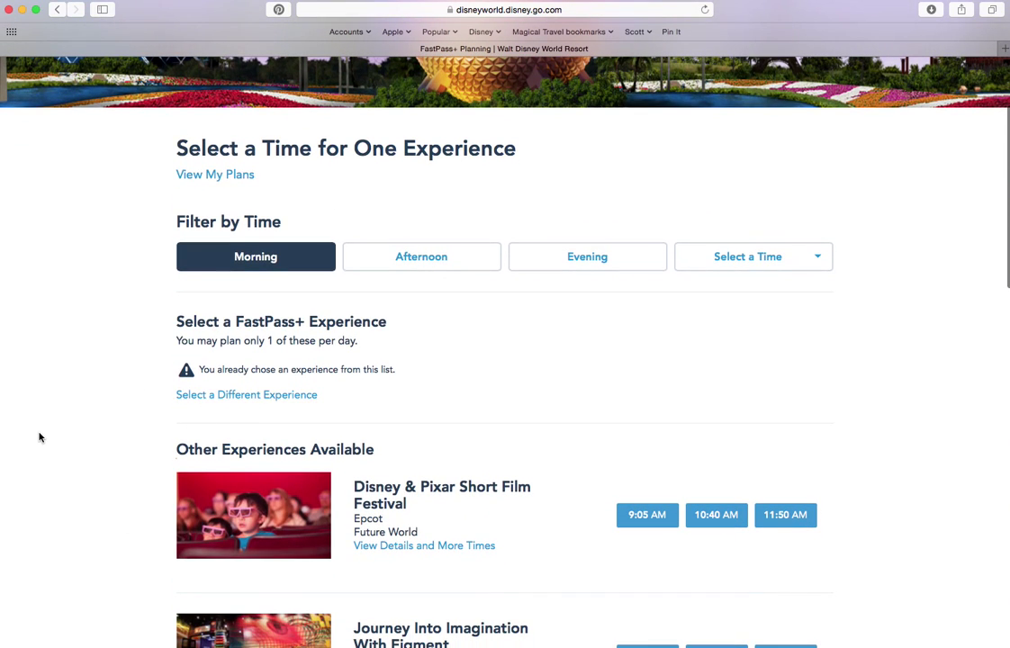
pyautogui.scroll(-2, 131, 469)
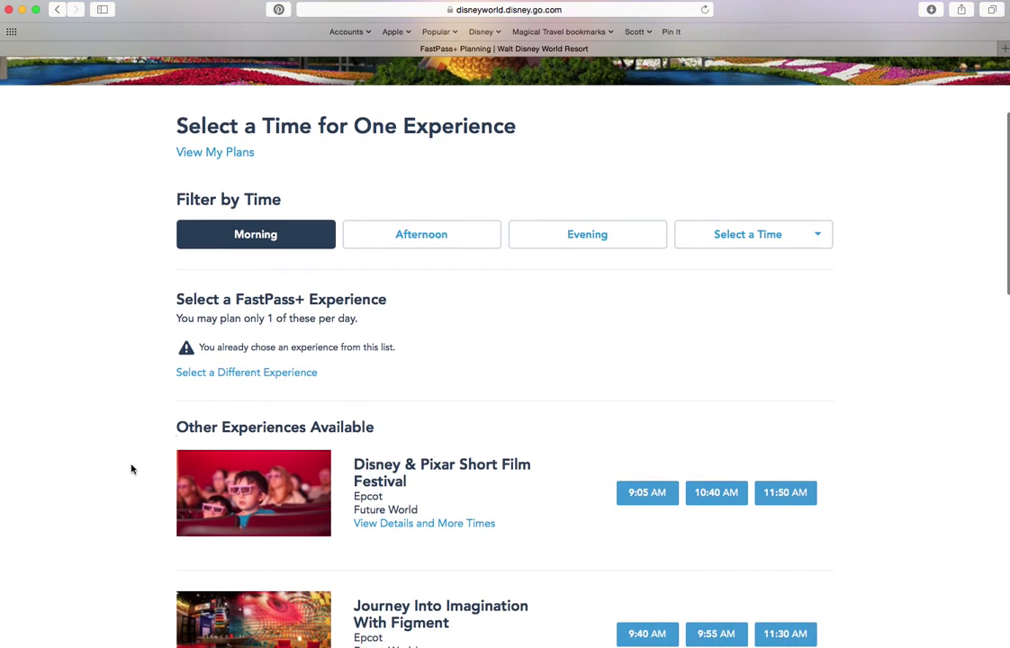
pyautogui.scroll(-10, 131, 469)
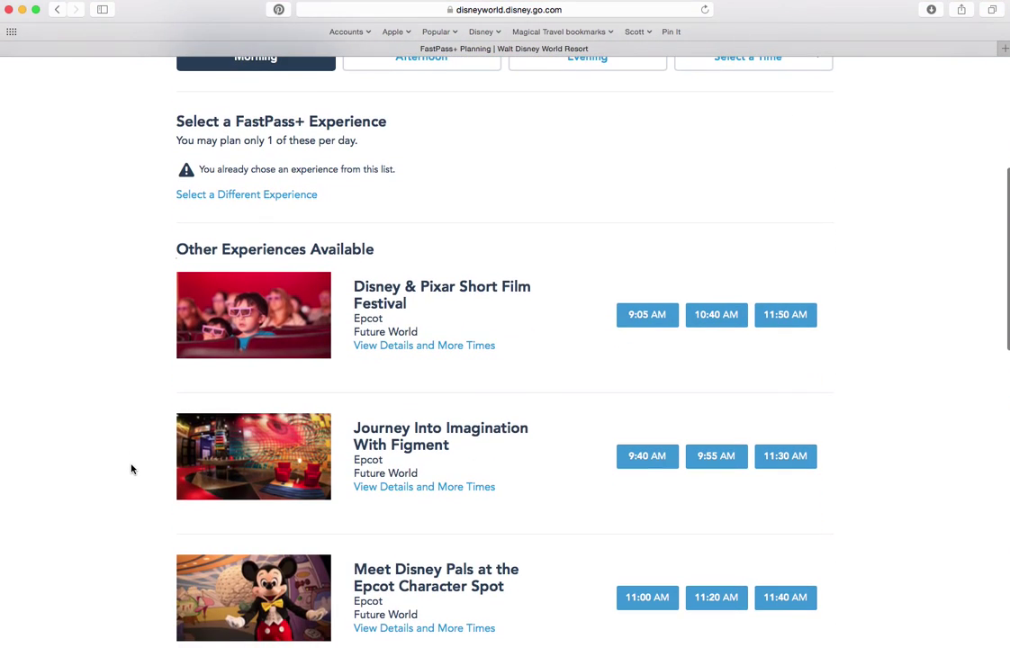
pyautogui.scroll(-1, 132, 469)
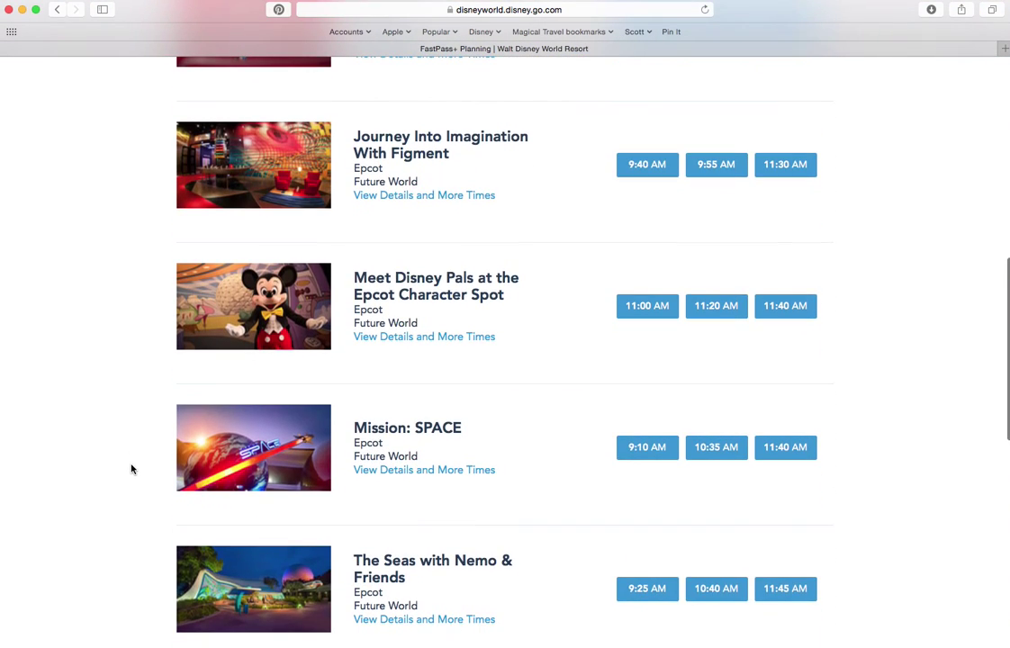
pyautogui.click(410, 470)
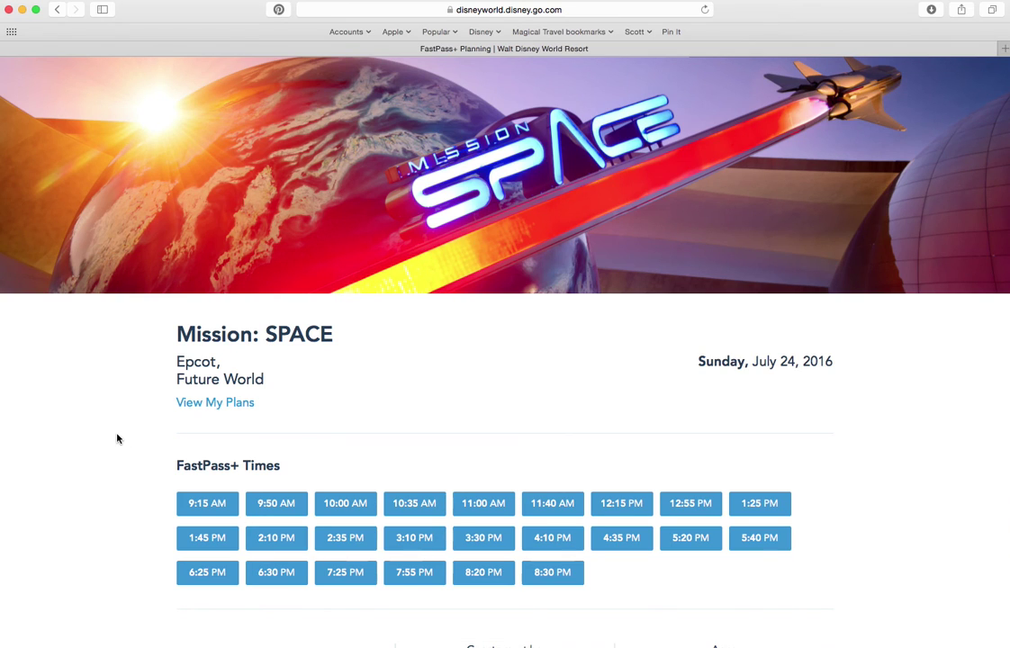
# - Check the day's existing plans, and reserve and confirm Mission: SPACE at 12:15 PM for the party
pyautogui.click(241, 405)
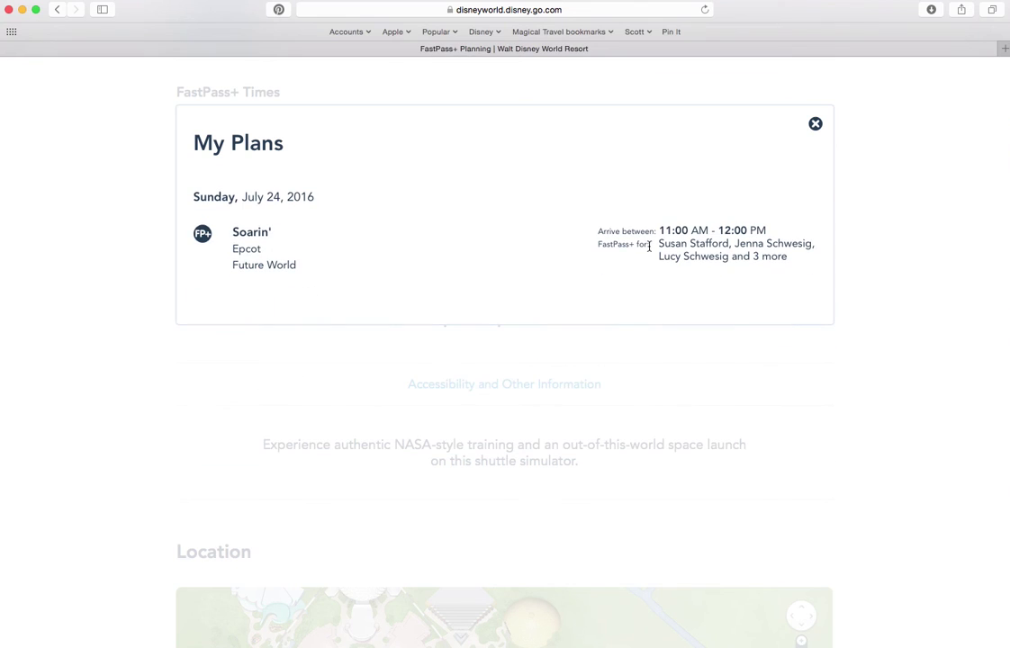
pyautogui.click(815, 124)
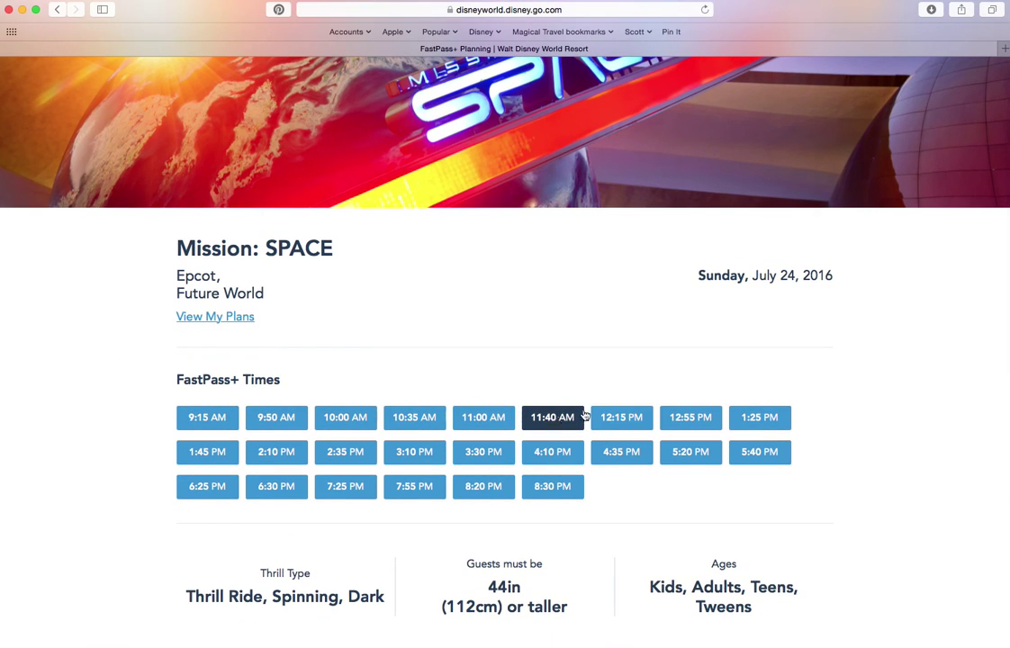
pyautogui.click(620, 416)
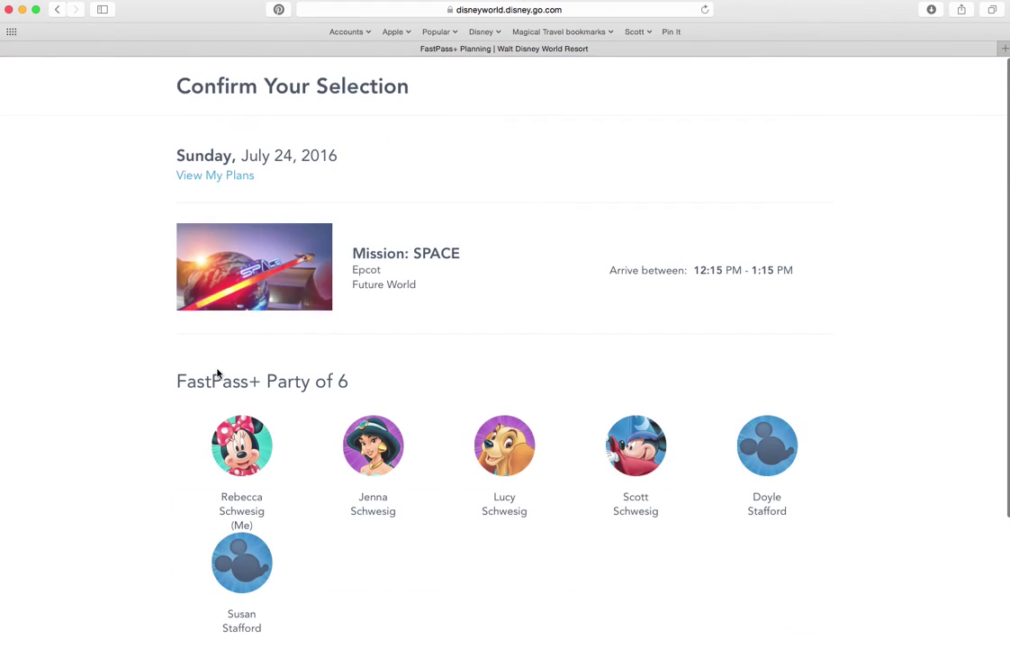
pyautogui.scroll(-5, 157, 374)
pyautogui.click(737, 536)
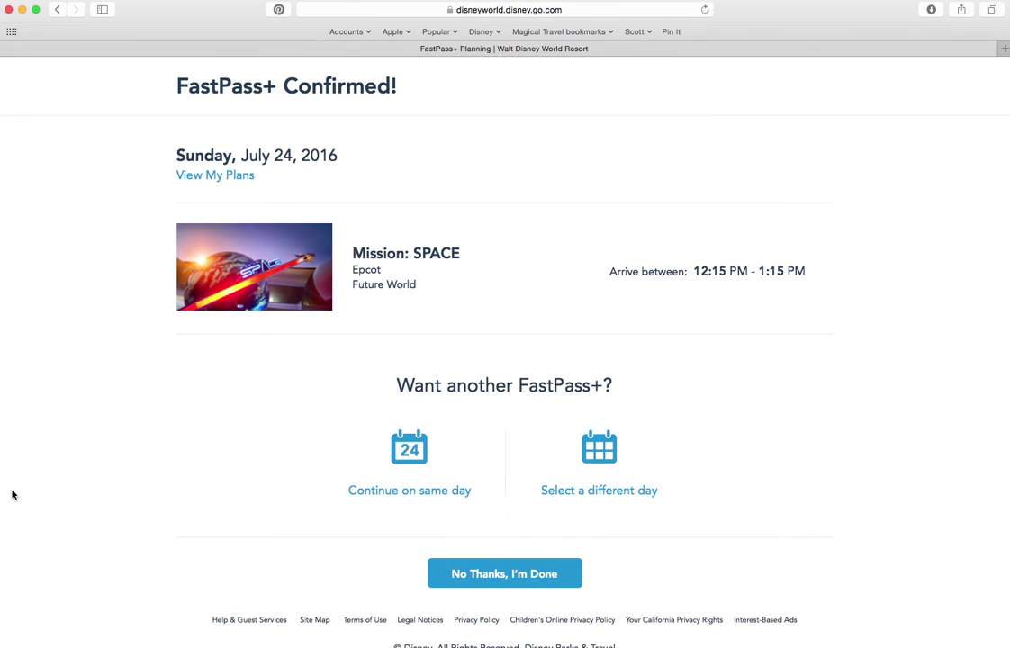
# - Plan another FastPass+ on the same day with the same party and open the details and times for Spaceship Earth
pyautogui.click(390, 494)
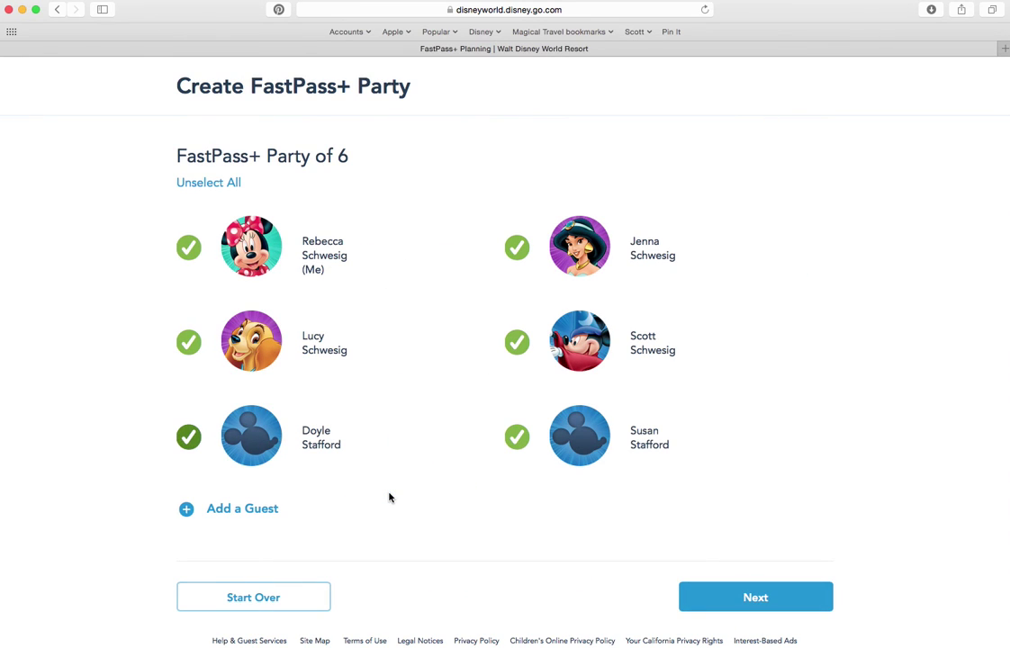
pyautogui.click(788, 598)
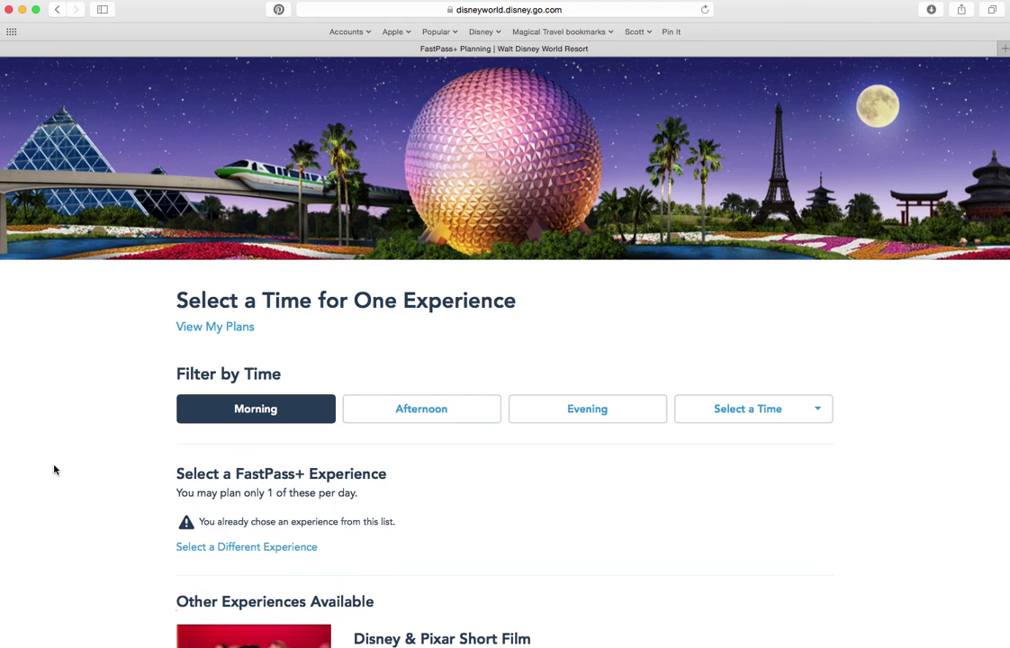
pyautogui.scroll(-3, 54, 470)
pyautogui.scroll(-10, 54, 469)
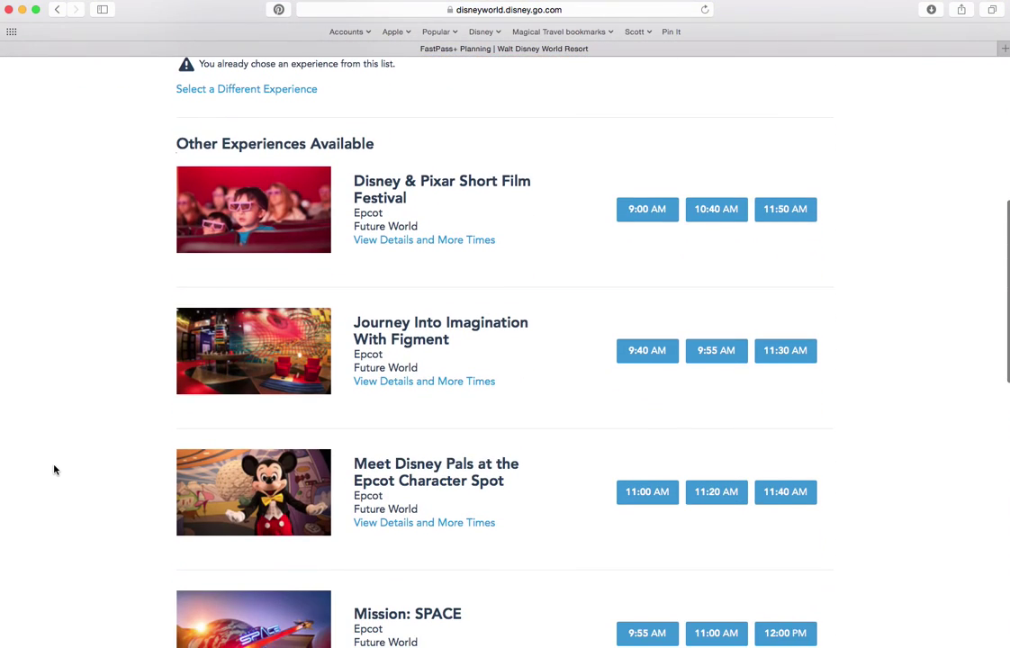
pyautogui.scroll(-5, 54, 470)
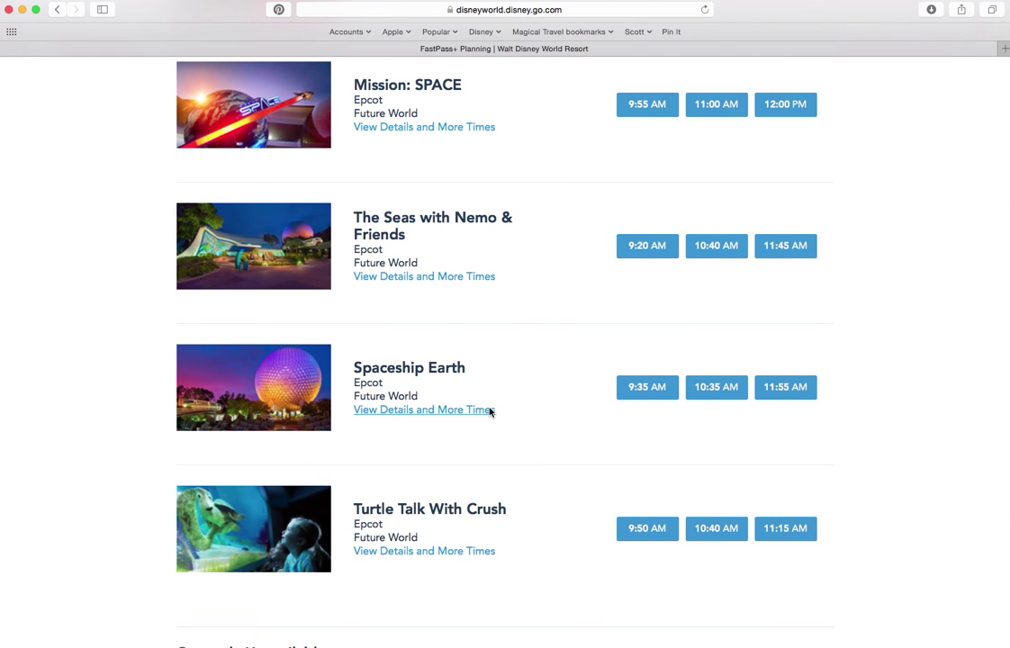
pyautogui.click(490, 410)
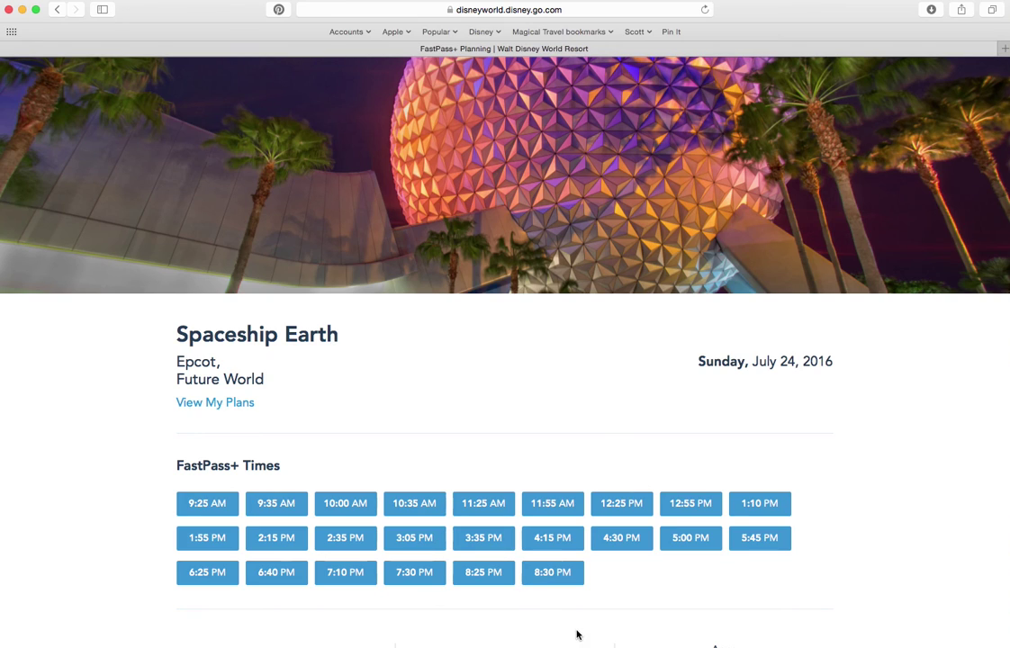
# - Reserve the 4:30 PM FastPass+ time for Spaceship Earth and confirm it for the party
pyautogui.click(621, 537)
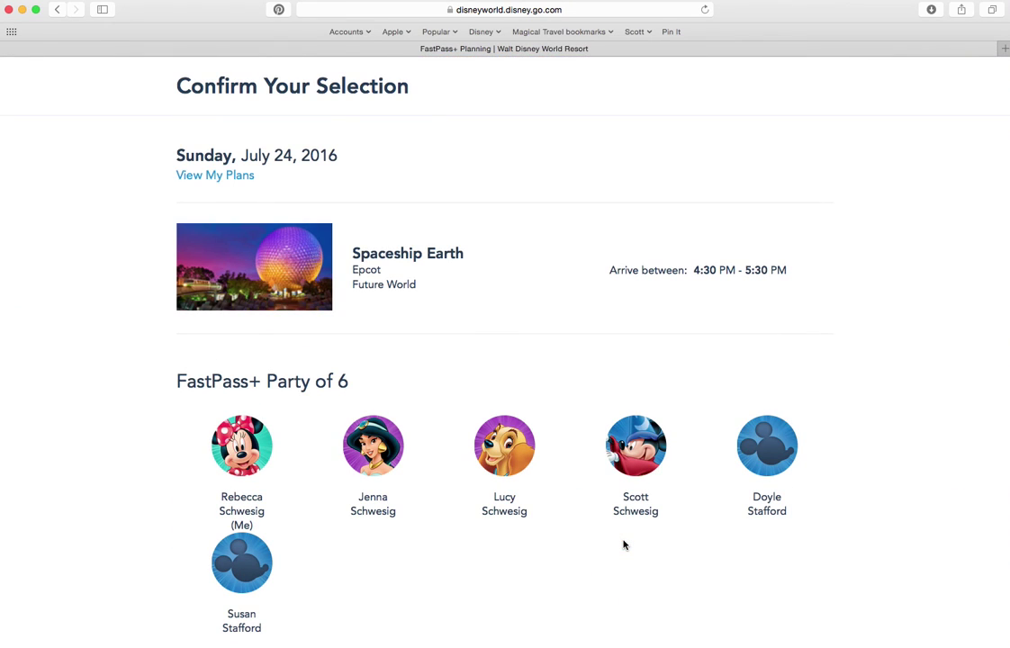
pyautogui.scroll(-5, 623, 552)
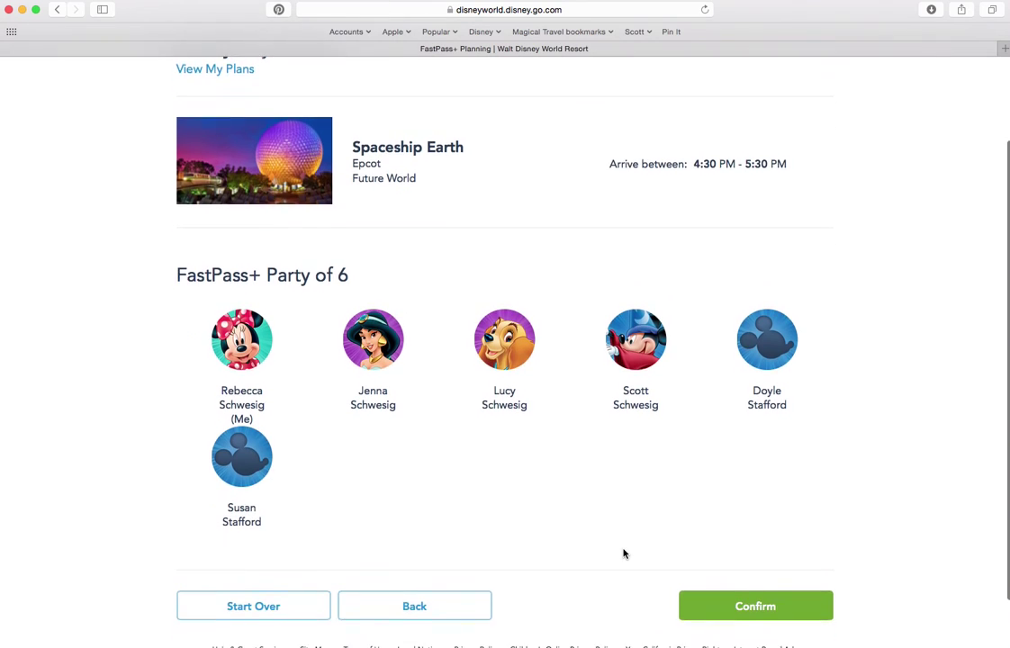
pyautogui.click(733, 571)
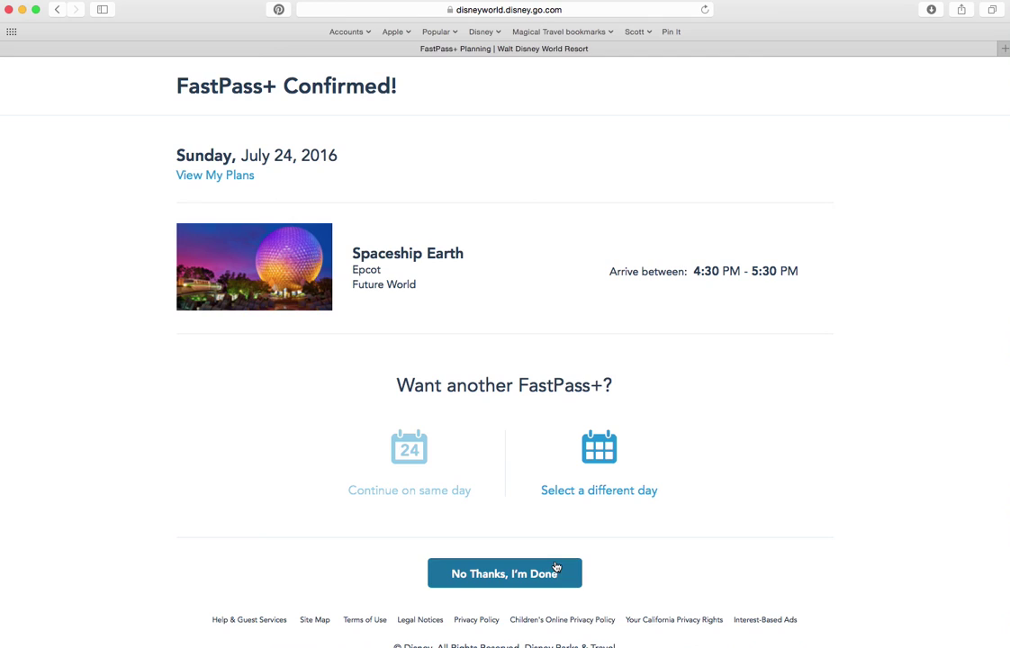
# - Start planning a different day, clear the preselected guests, and create a FastPass+ party of only the first four listed family members
pyautogui.click(606, 494)
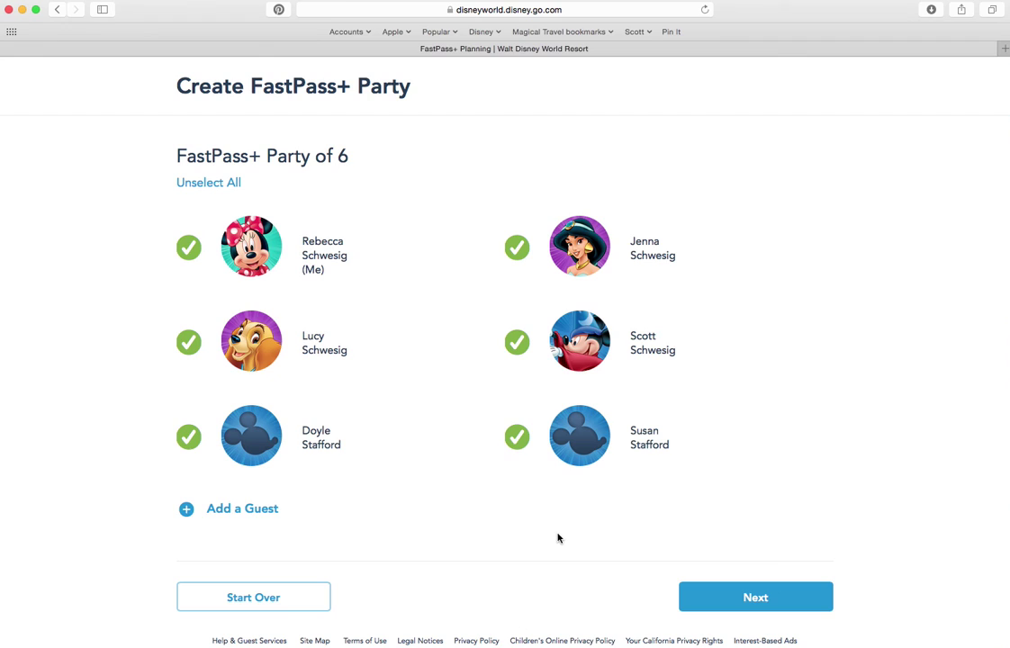
pyautogui.click(223, 186)
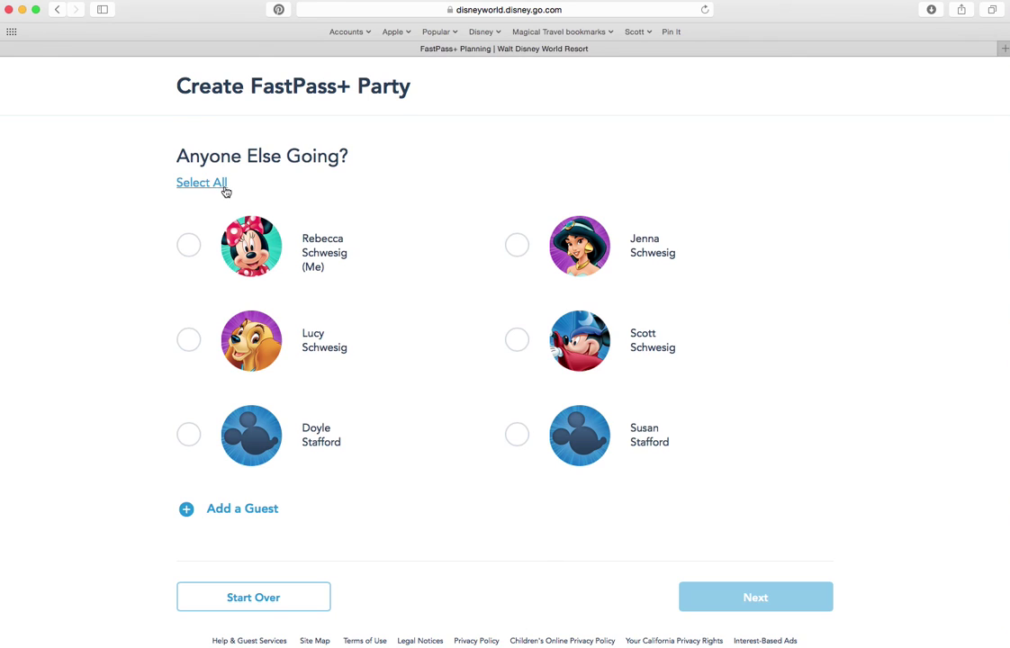
pyautogui.click(188, 245)
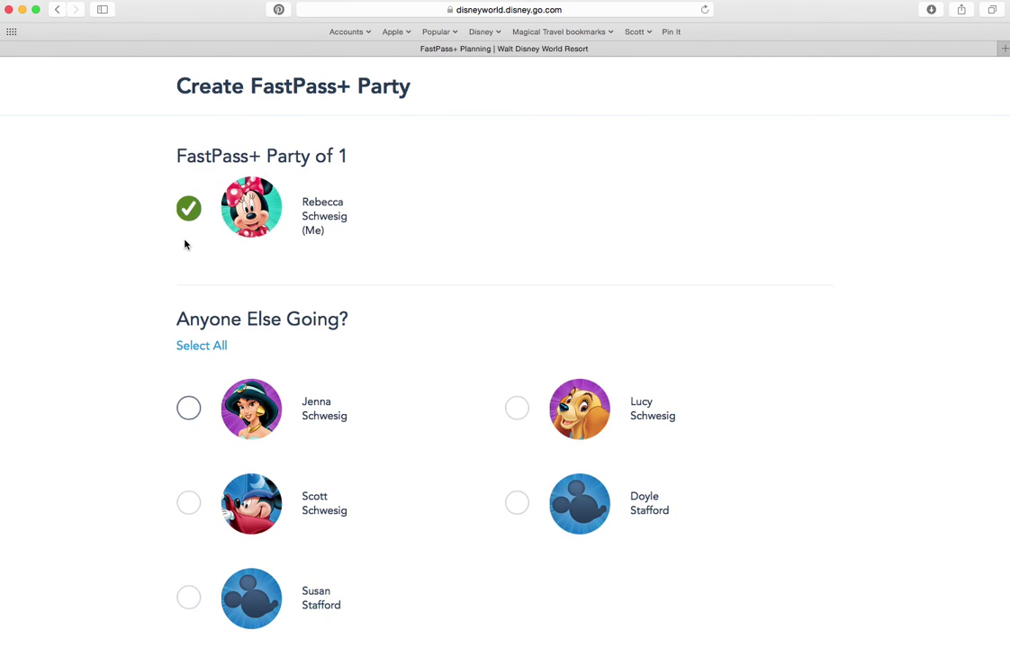
pyautogui.click(189, 409)
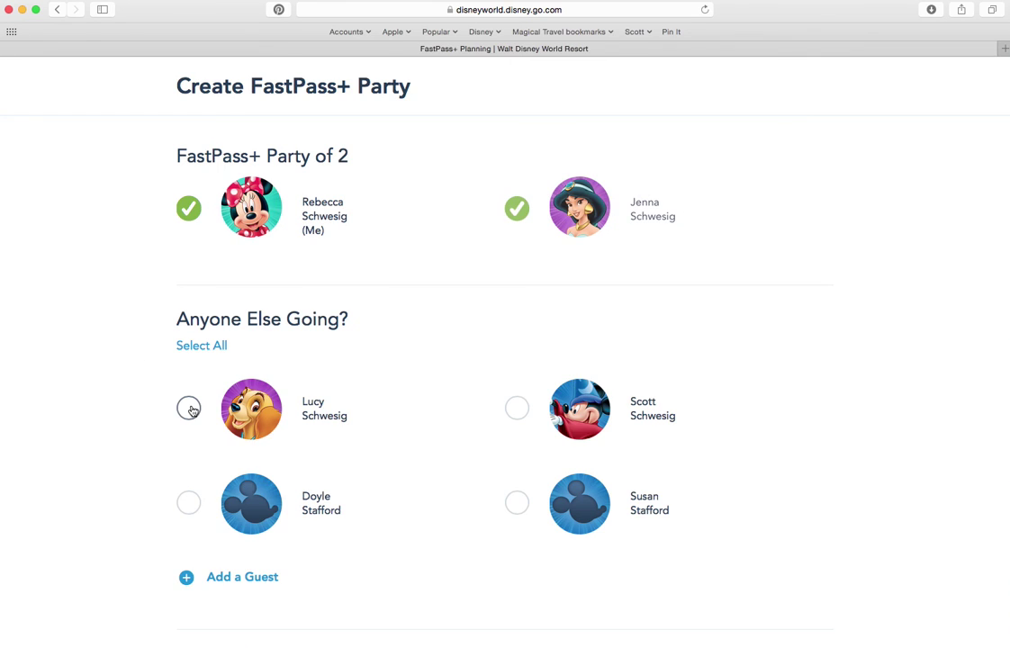
pyautogui.click(190, 409)
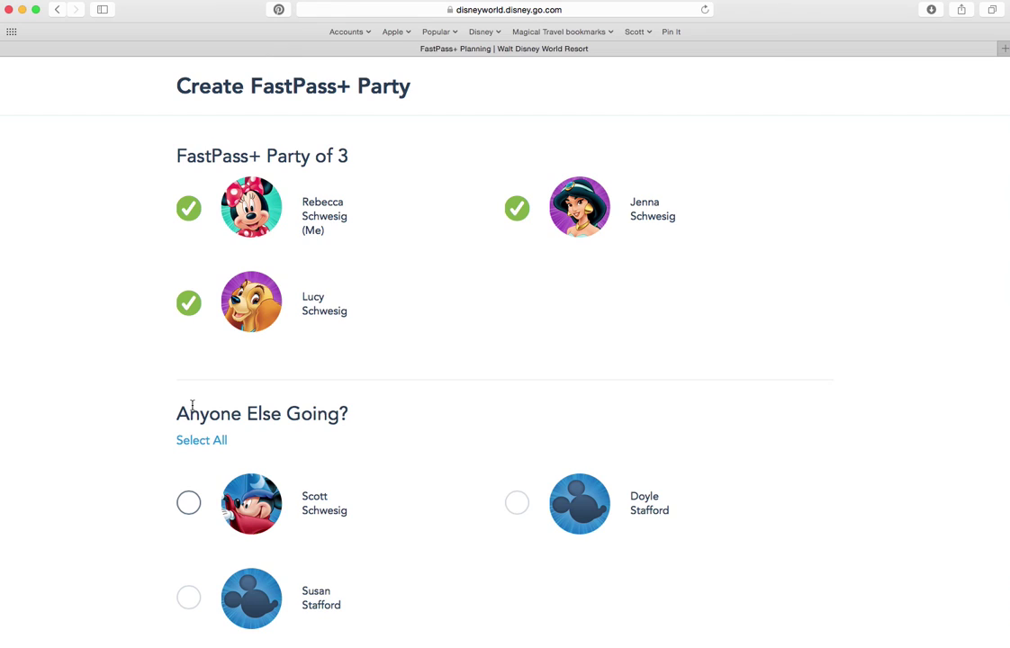
pyautogui.click(195, 504)
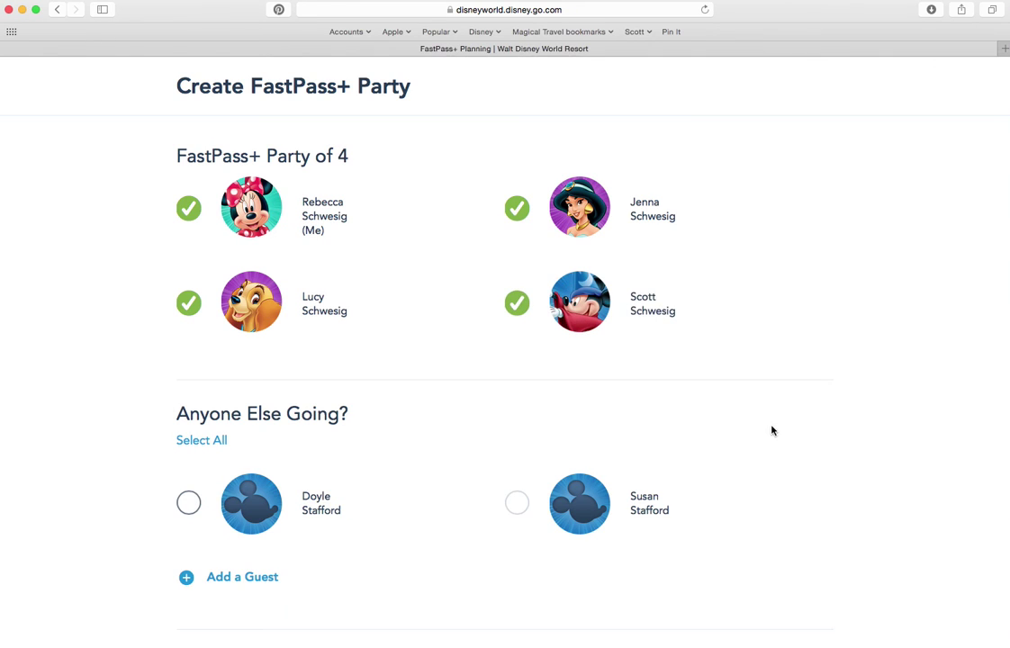
pyautogui.scroll(-3, 771, 429)
pyautogui.click(731, 540)
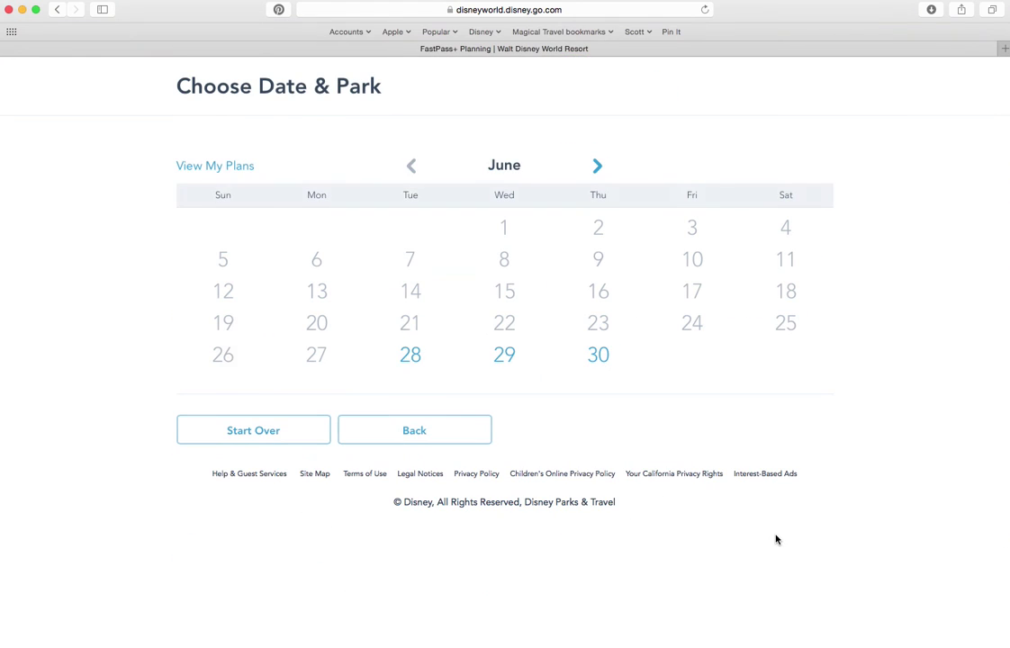
# - Choose July 25 as the date and Magic Kingdom Park as the park
pyautogui.click(595, 165)
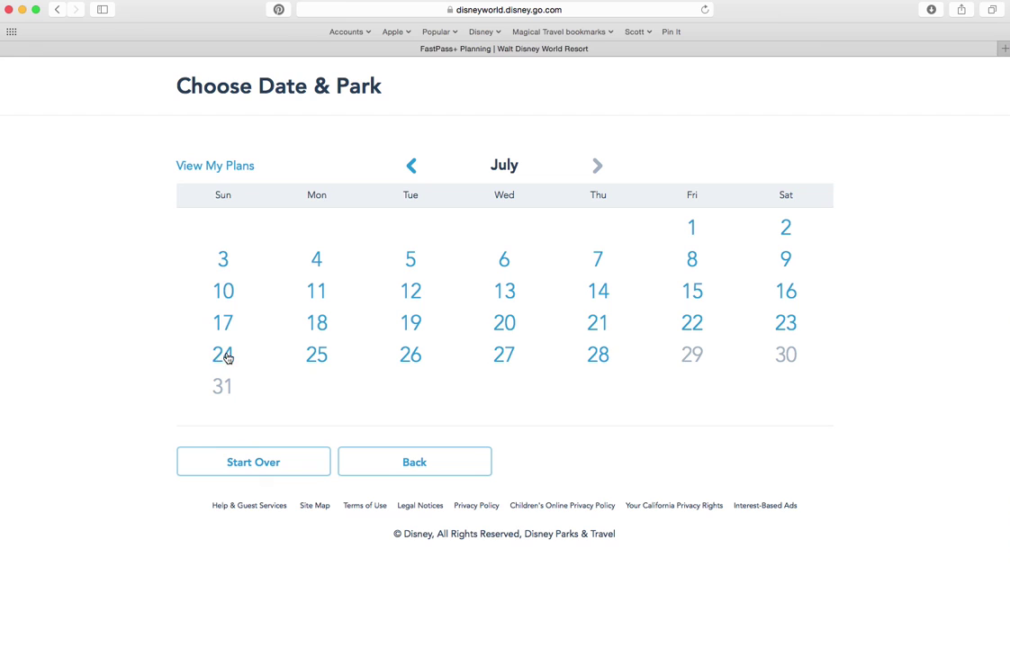
pyautogui.click(319, 353)
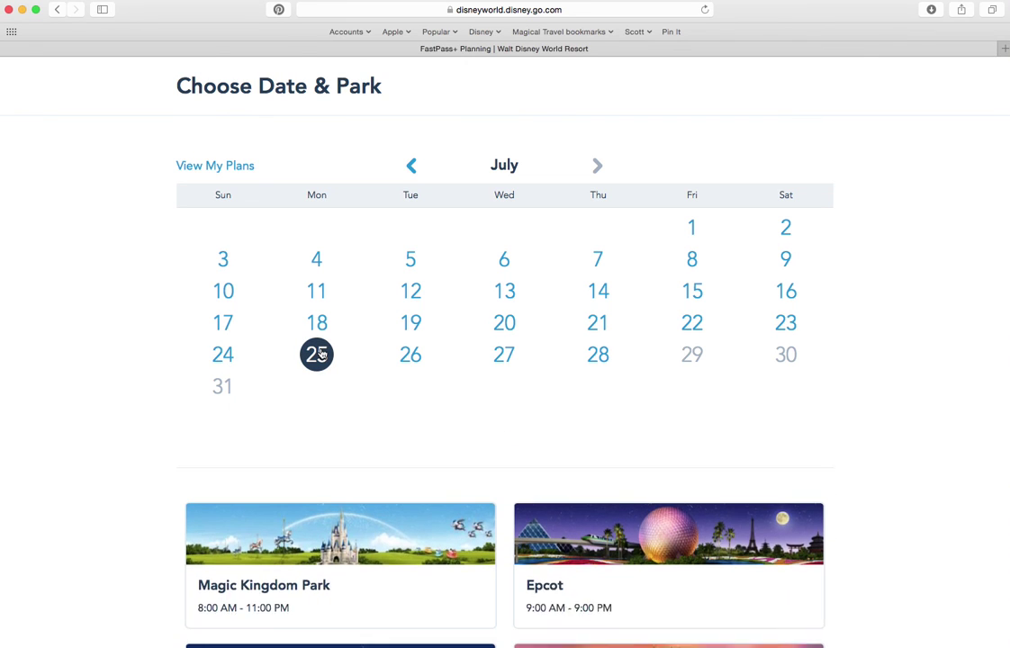
pyautogui.click(328, 487)
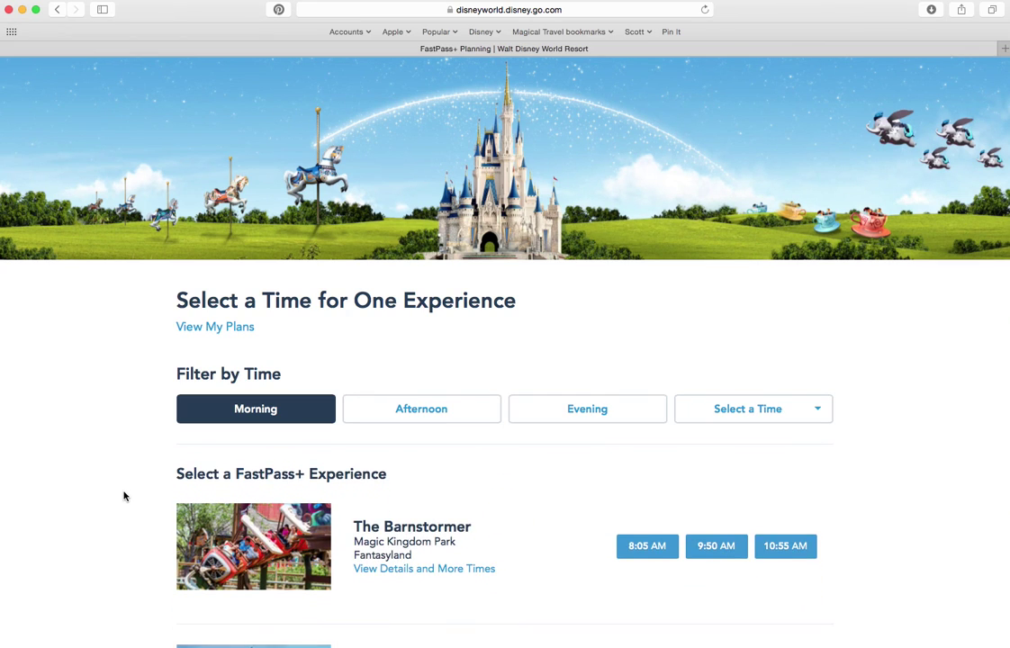
# - Open the details and times for Space Mountain, and reserve and confirm the 11:00 AM FastPass+ for the party of four
pyautogui.scroll(-5, 124, 495)
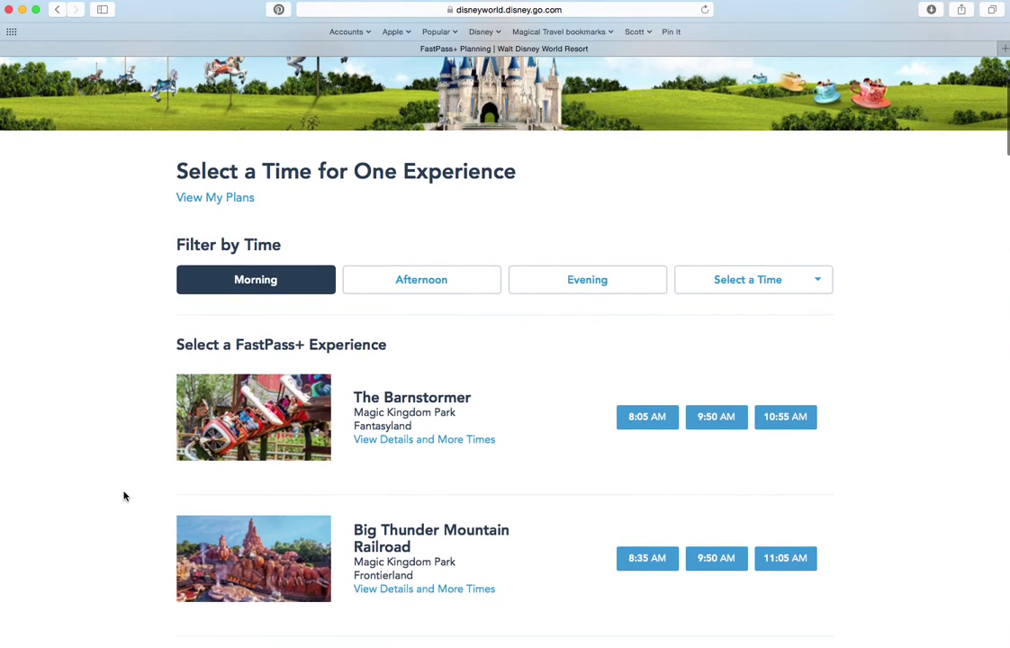
pyautogui.scroll(-2, 124, 495)
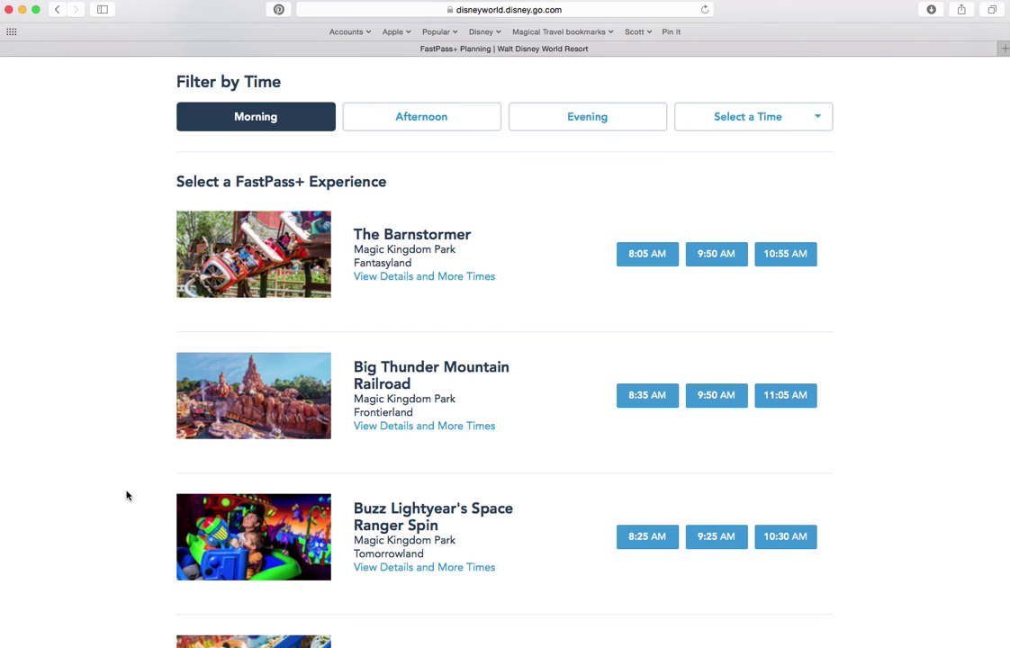
pyautogui.scroll(-10, 127, 494)
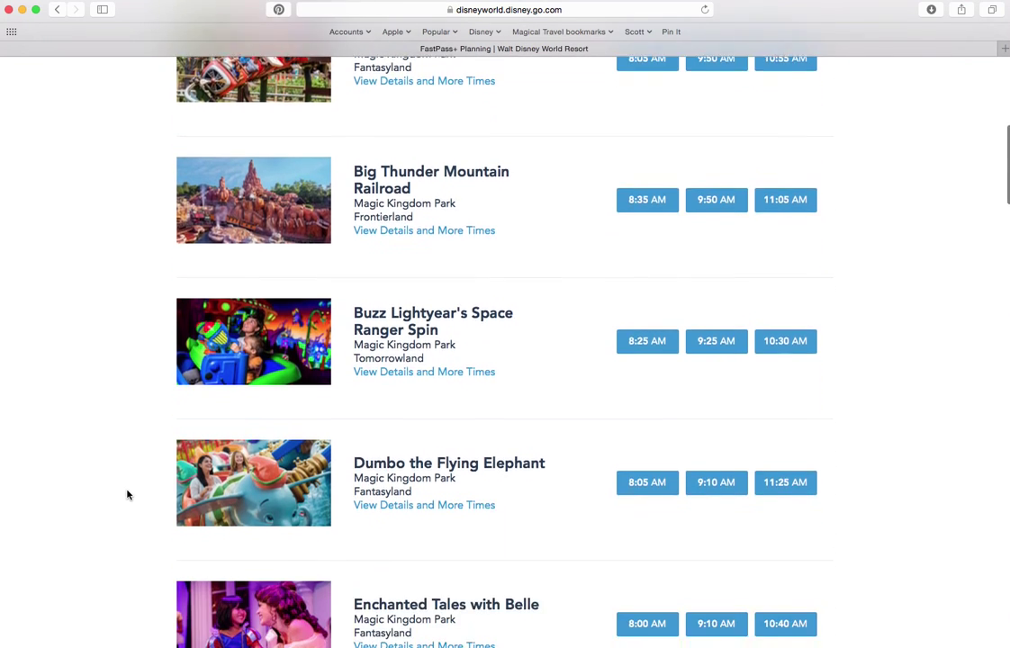
pyautogui.scroll(-13, 127, 494)
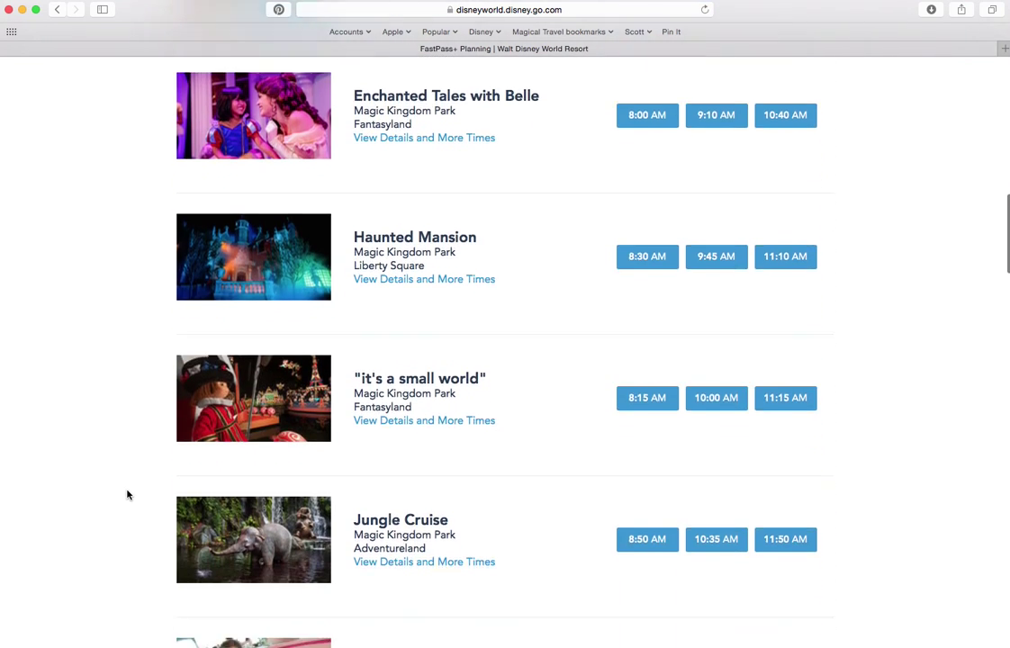
pyautogui.scroll(-10, 127, 494)
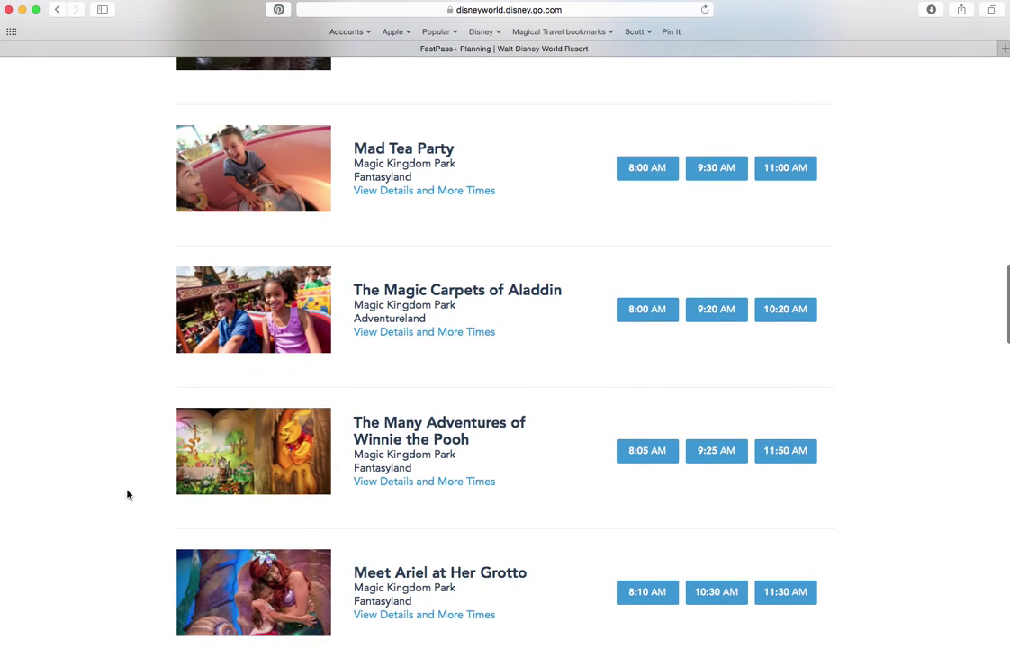
pyautogui.scroll(-12, 127, 490)
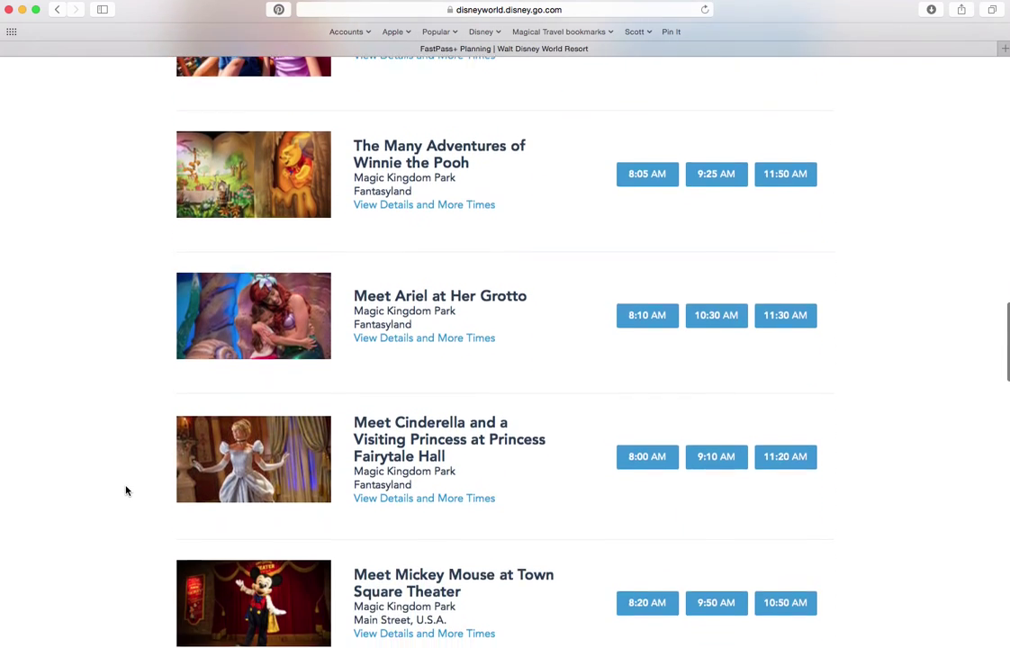
pyautogui.scroll(-16, 127, 490)
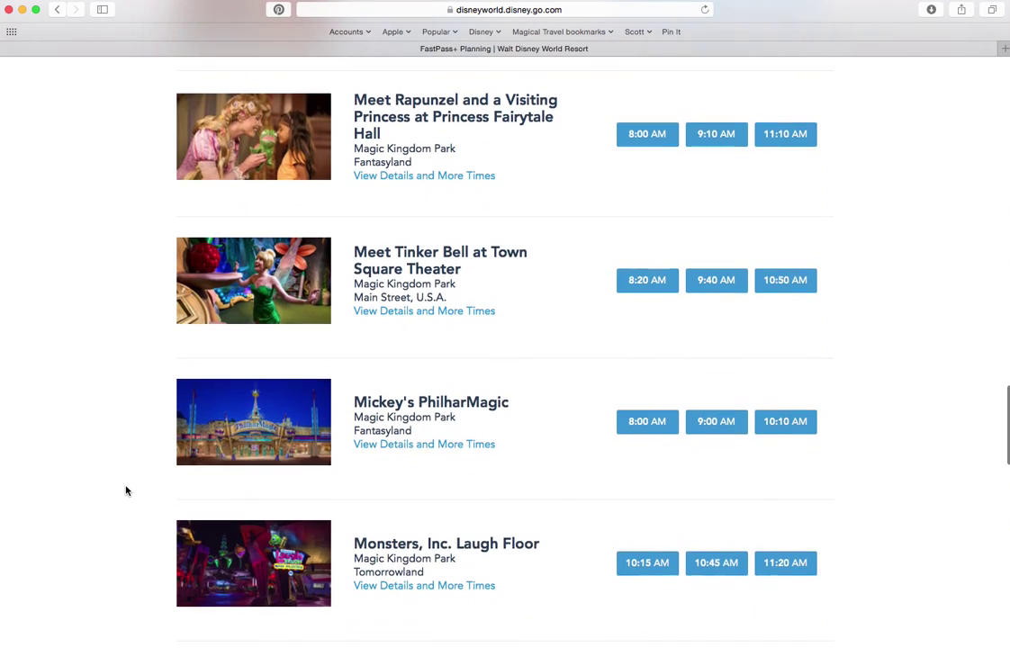
pyautogui.scroll(-6, 126, 490)
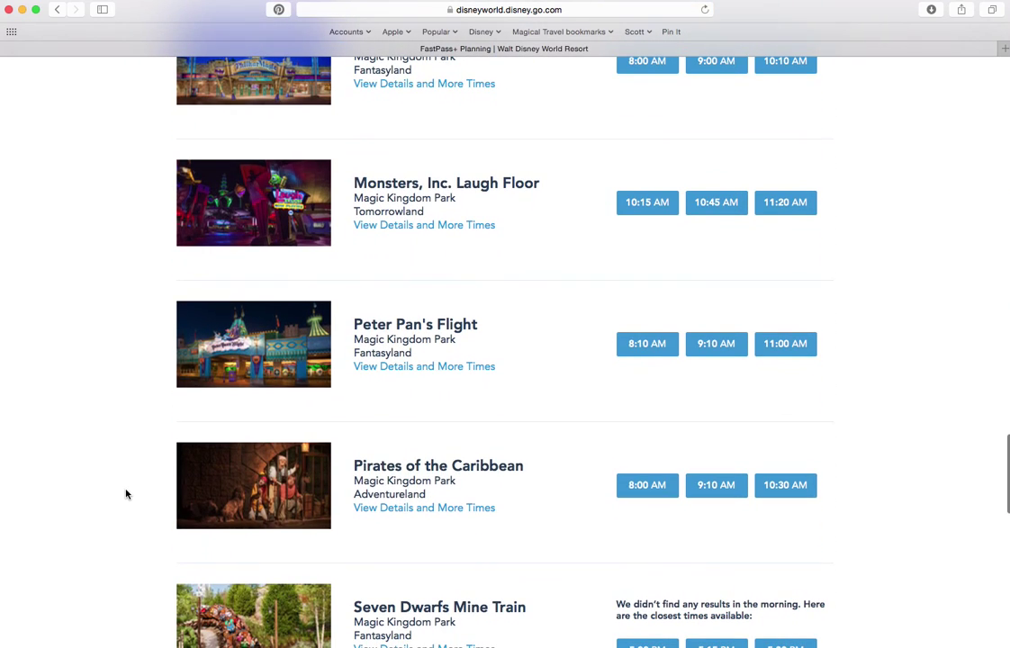
pyautogui.scroll(-6, 130, 491)
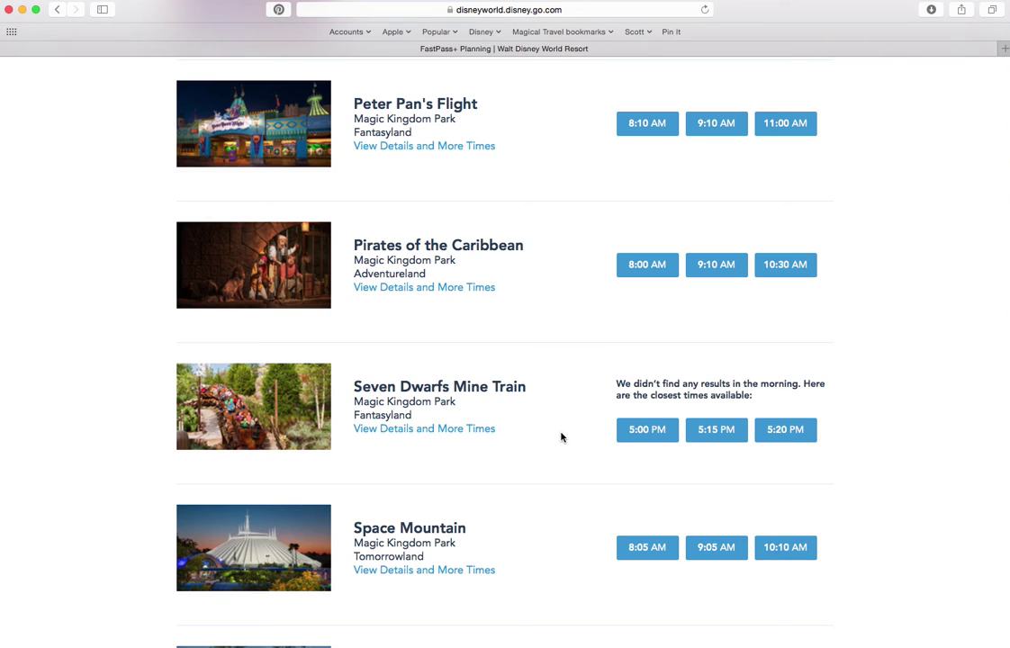
pyautogui.click(422, 571)
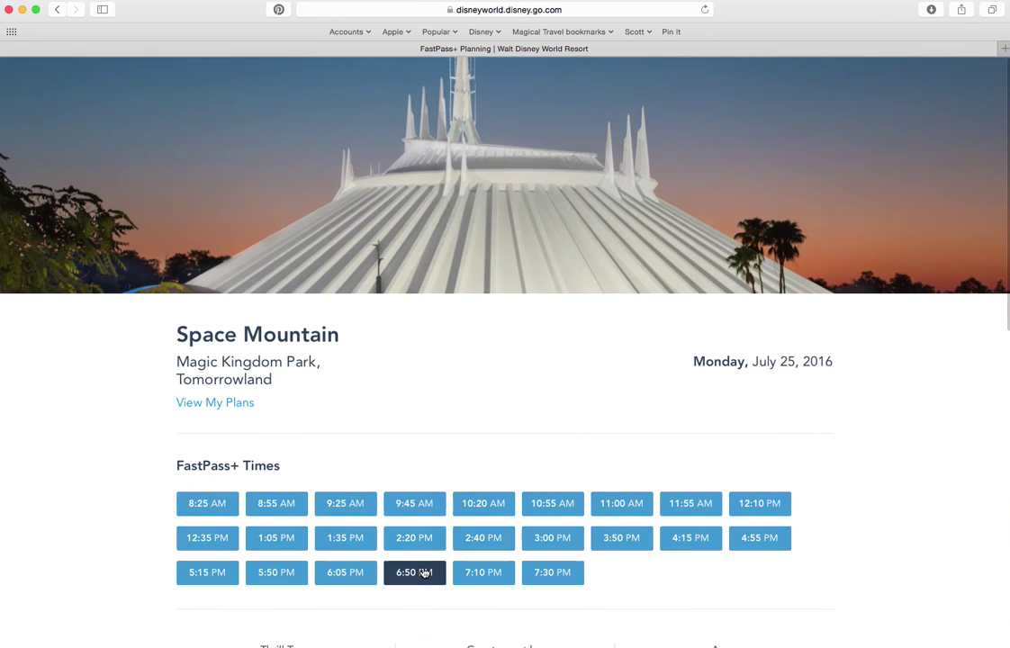
pyautogui.click(622, 505)
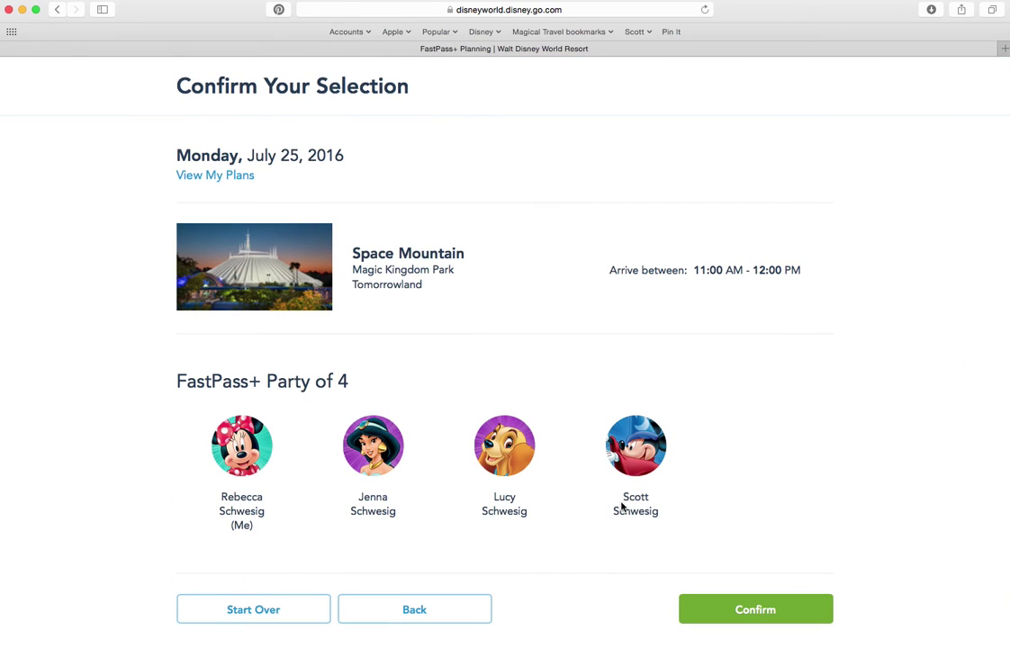
pyautogui.click(764, 607)
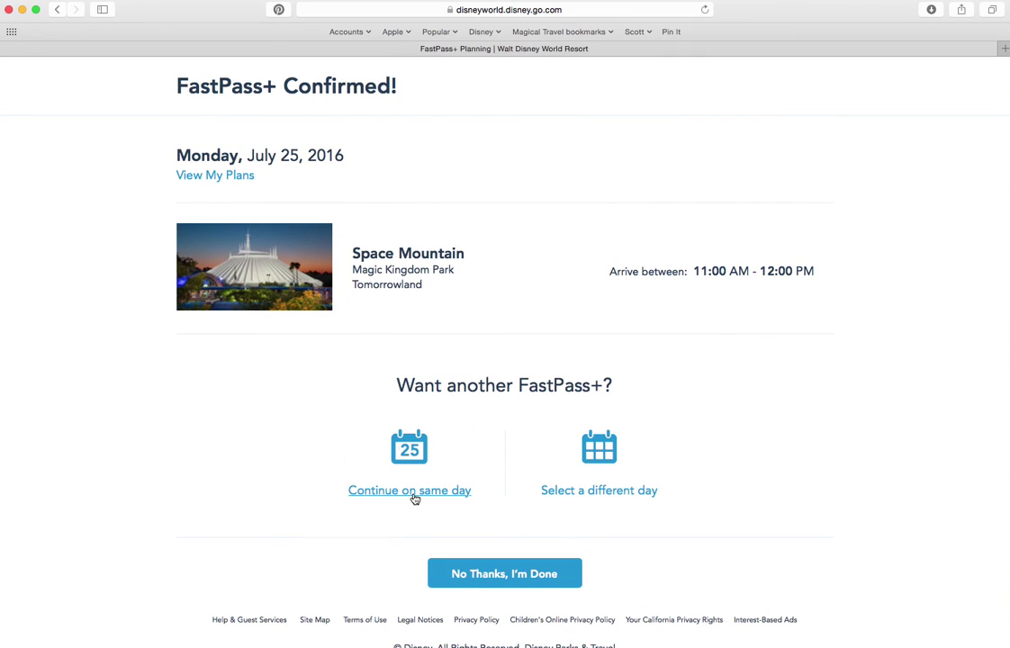
# - Continue planning on the same day and add the two remaining guests to make a FastPass+ party of six
pyautogui.click(414, 498)
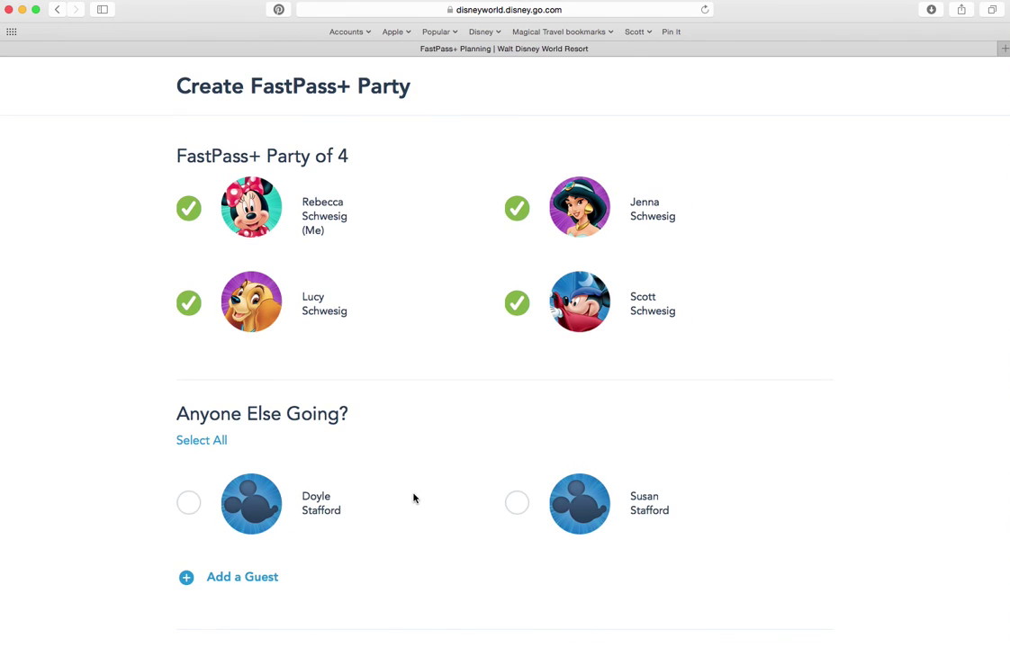
pyautogui.click(190, 504)
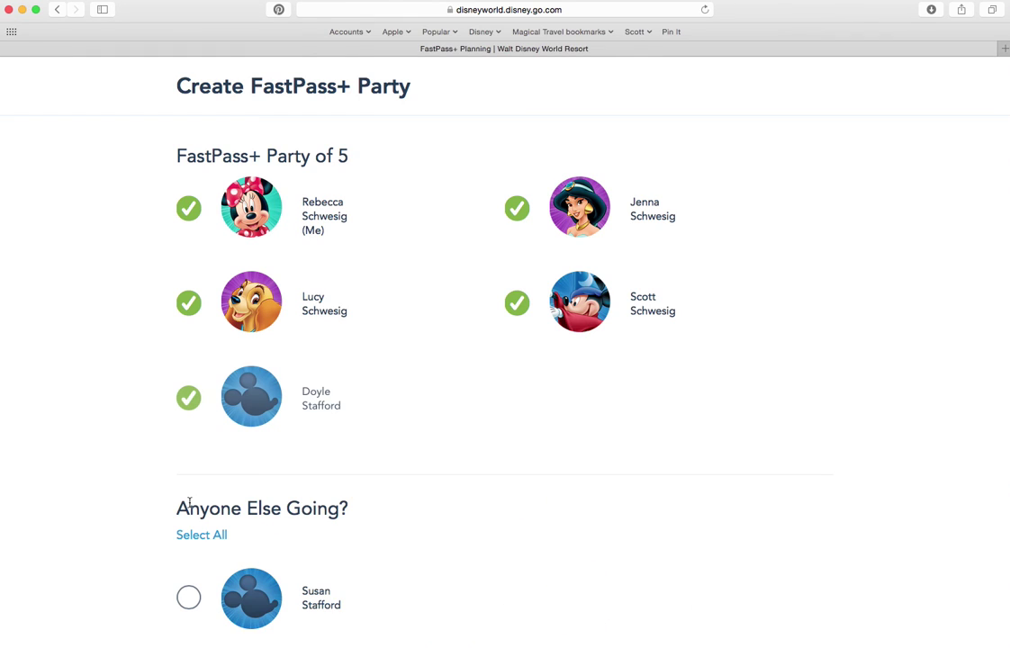
pyautogui.scroll(-2, 199, 540)
pyautogui.click(191, 508)
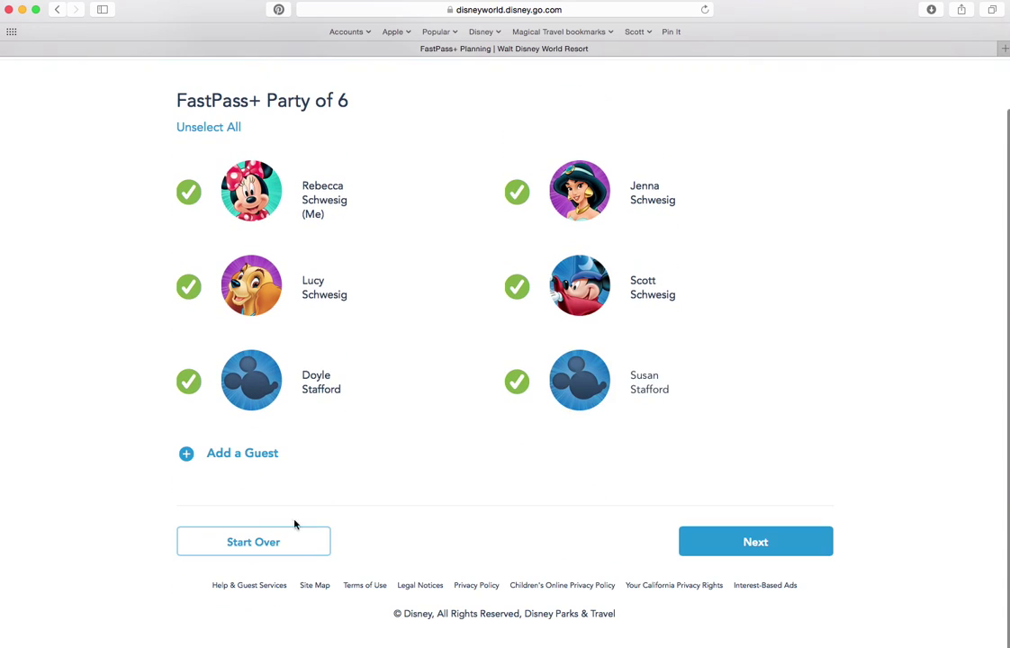
pyautogui.click(778, 546)
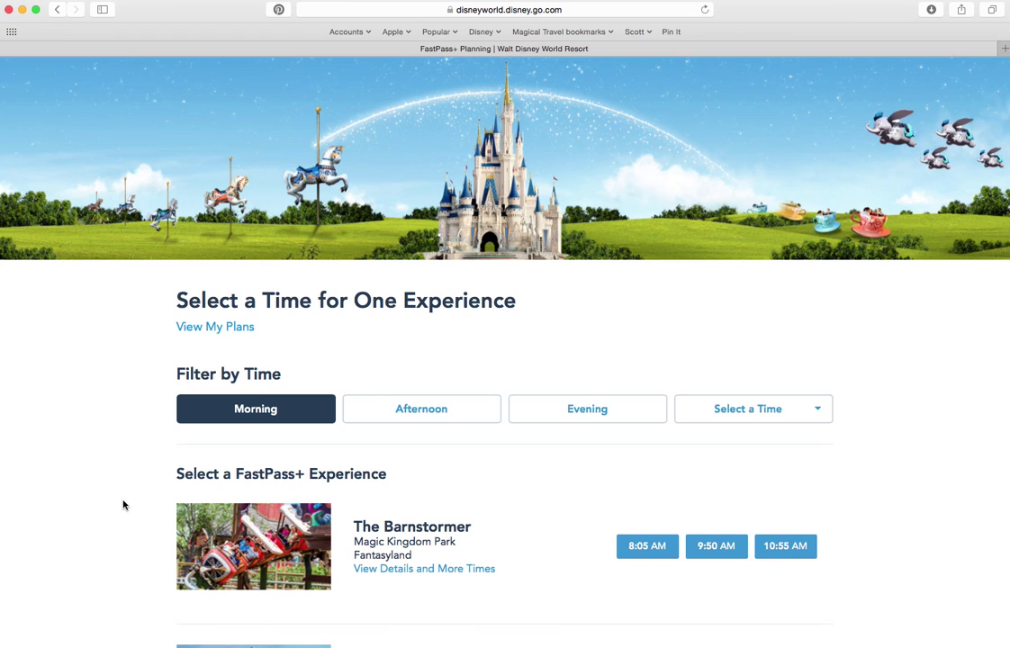
# - Examine the morning FastPass+ experiences and times offered at Magic Kingdom Park for the party of six
pyautogui.scroll(-5, 124, 505)
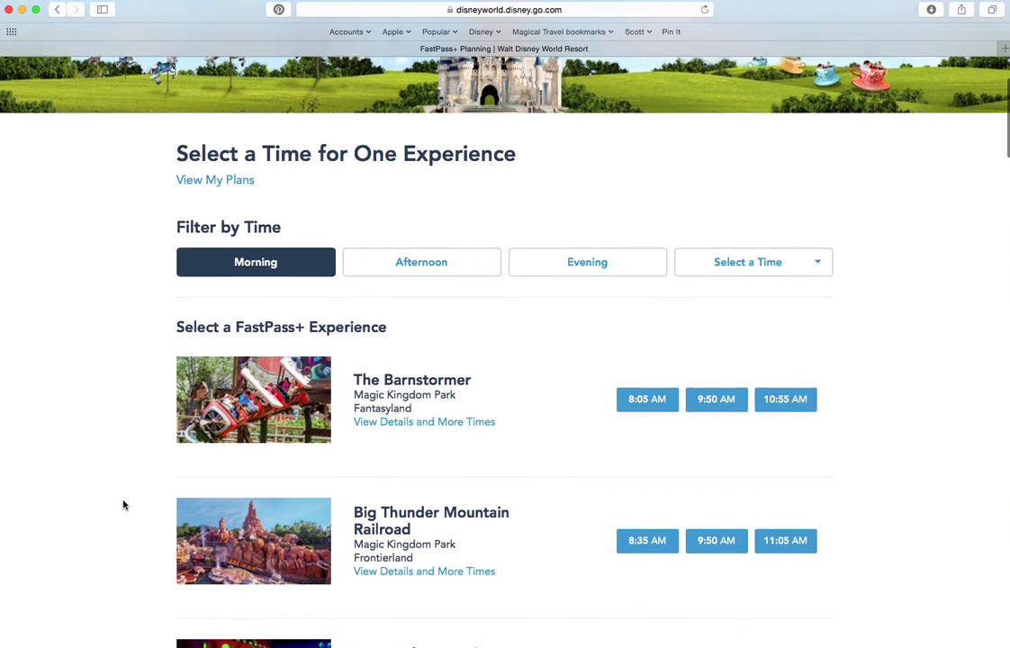
pyautogui.scroll(-1, 123, 505)
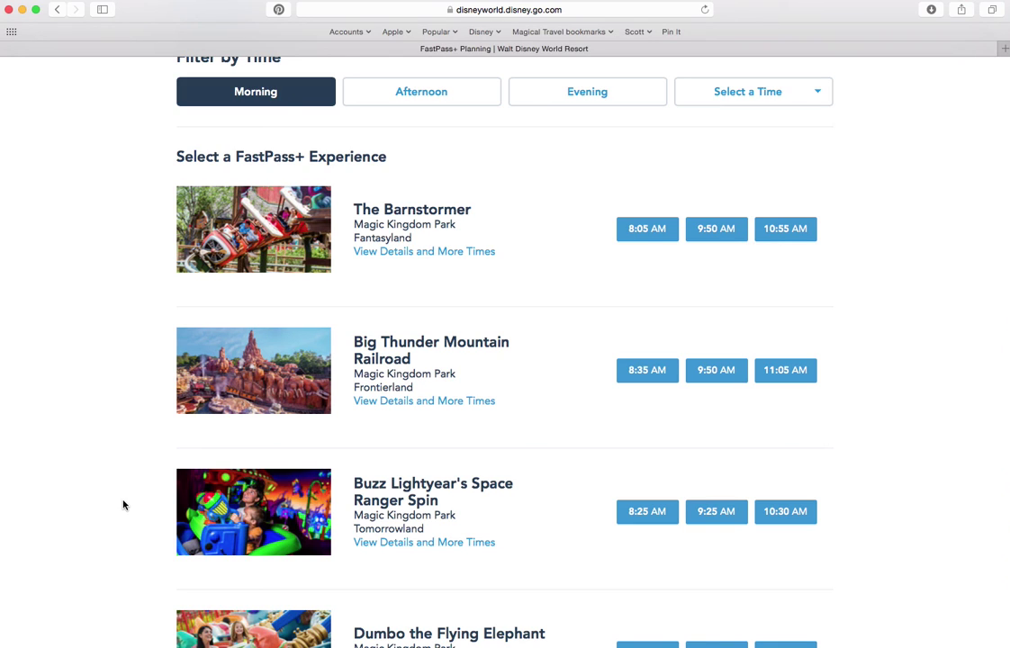
pyautogui.scroll(-5, 123, 505)
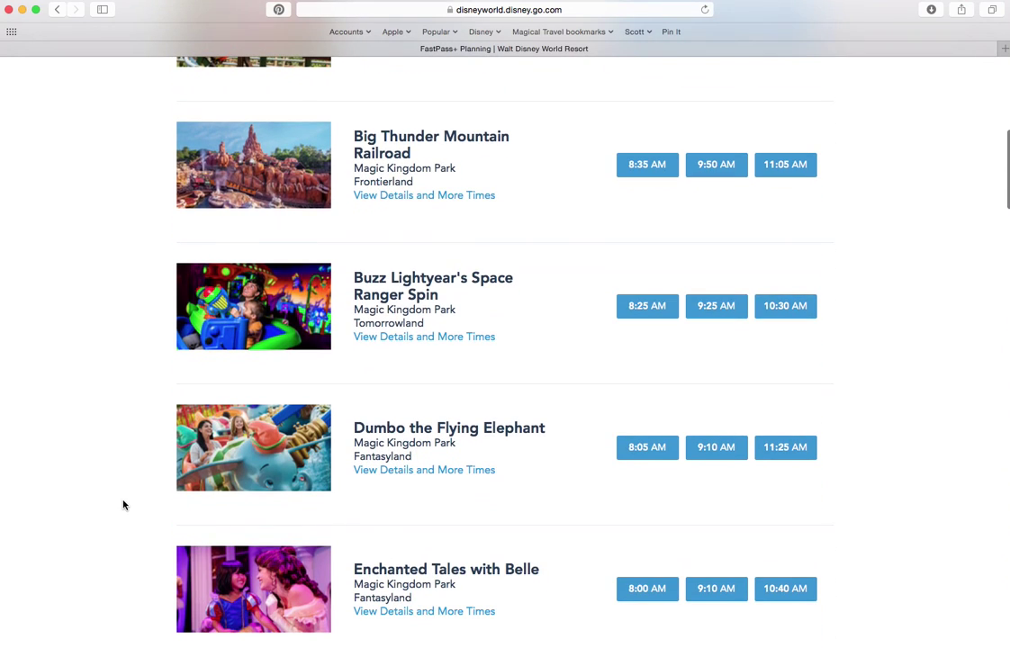
pyautogui.scroll(-13, 123, 505)
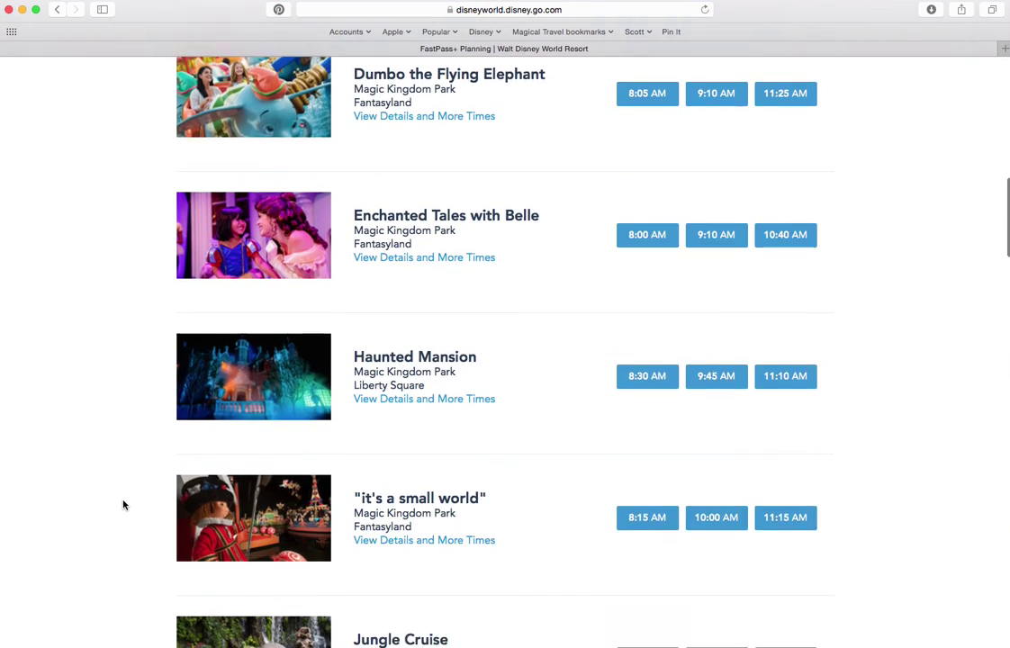
pyautogui.scroll(-12, 124, 505)
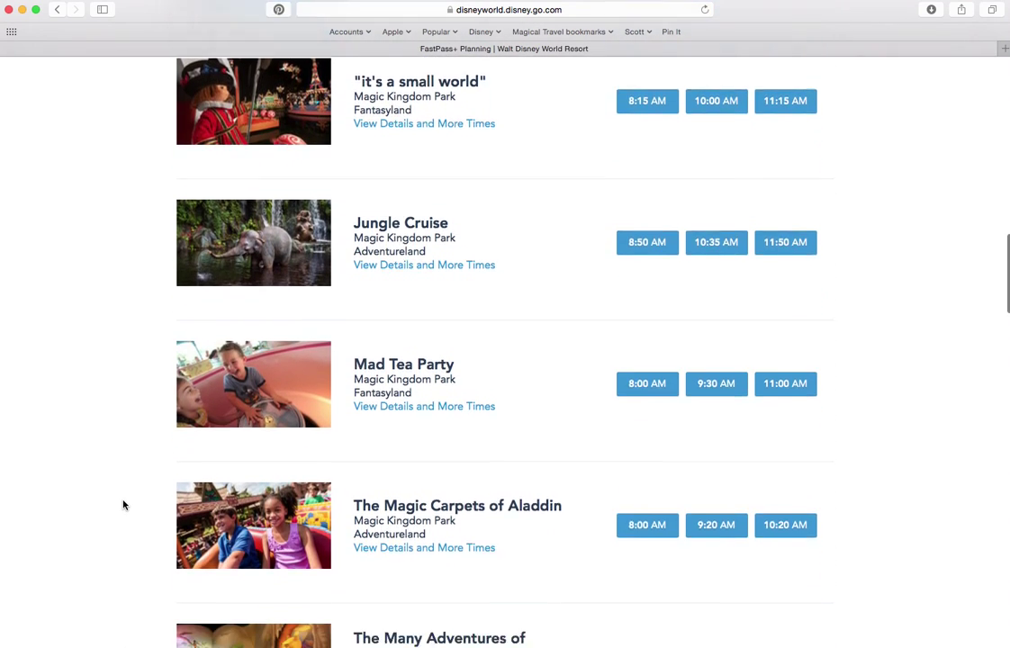
pyautogui.scroll(-12, 124, 505)
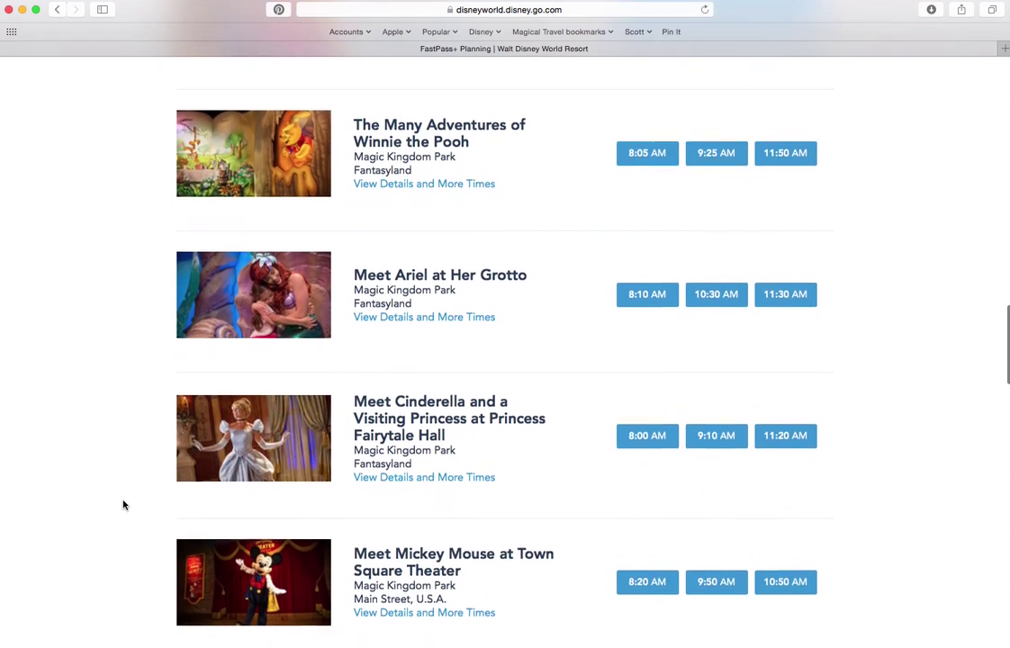
pyautogui.scroll(-4, 123, 505)
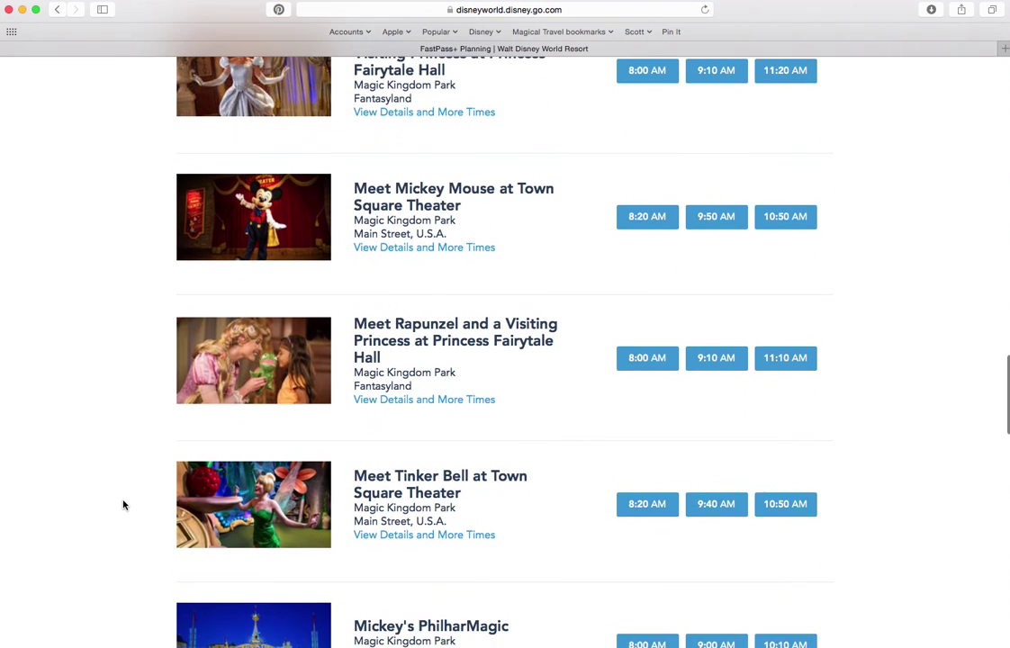
pyautogui.scroll(-1, 123, 505)
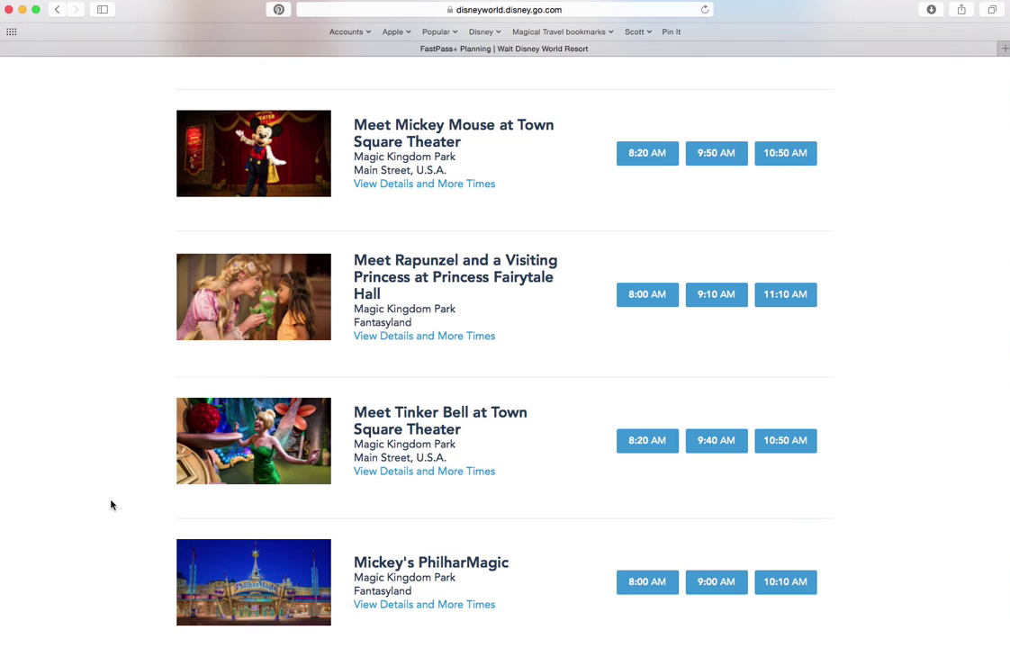
# - Open the details and times for Peter Pan's Flight, and reserve and confirm the 12:05 PM FastPass+ for the party of six
pyautogui.scroll(-5, 111, 505)
pyautogui.scroll(-8, 111, 505)
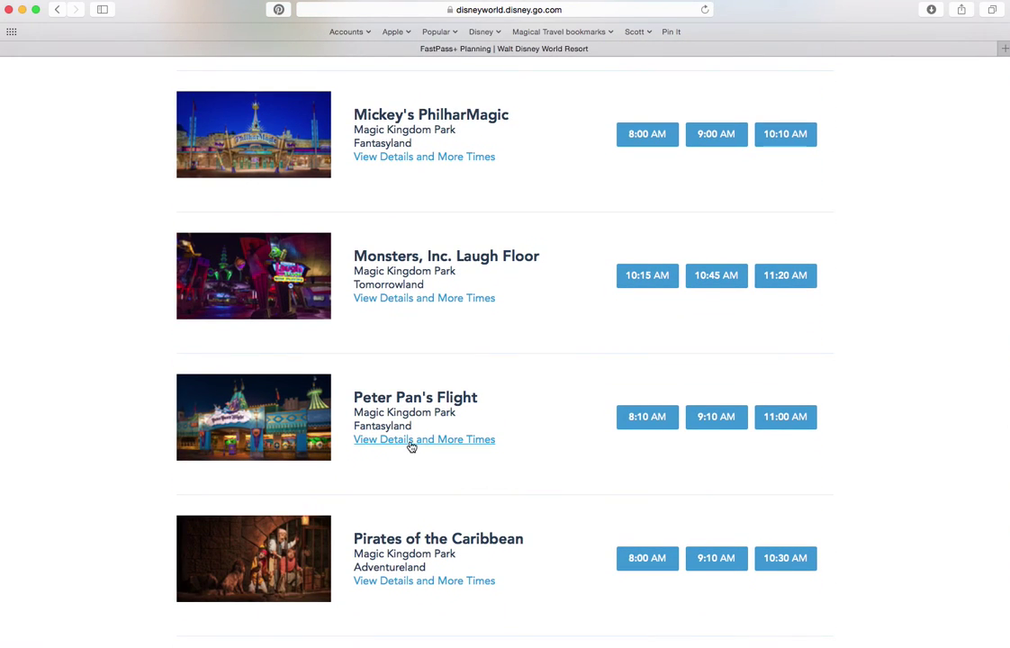
pyautogui.click(411, 445)
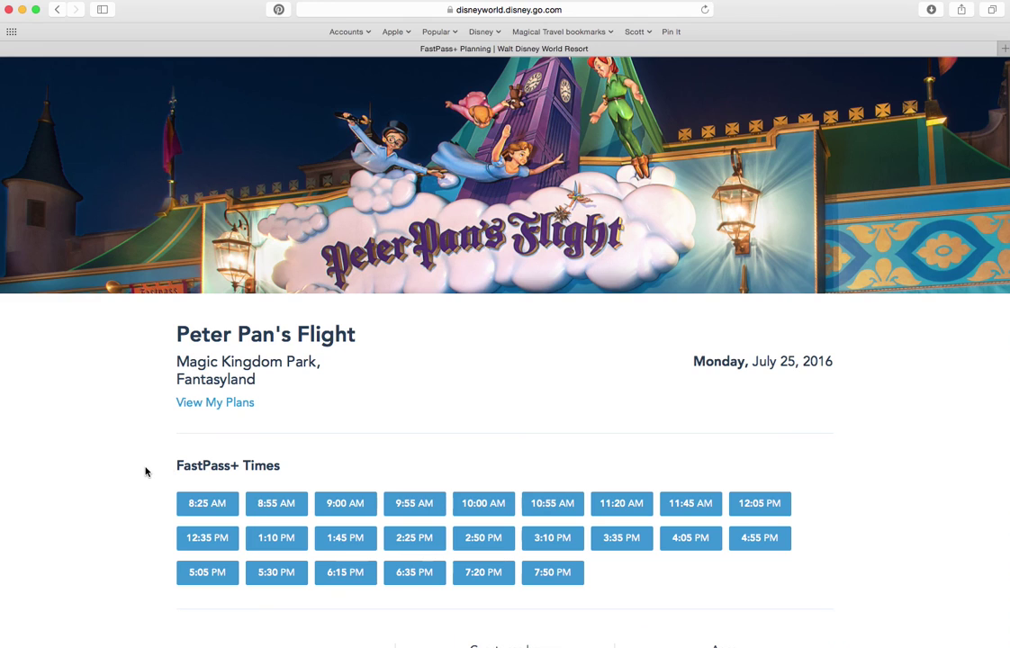
pyautogui.click(759, 503)
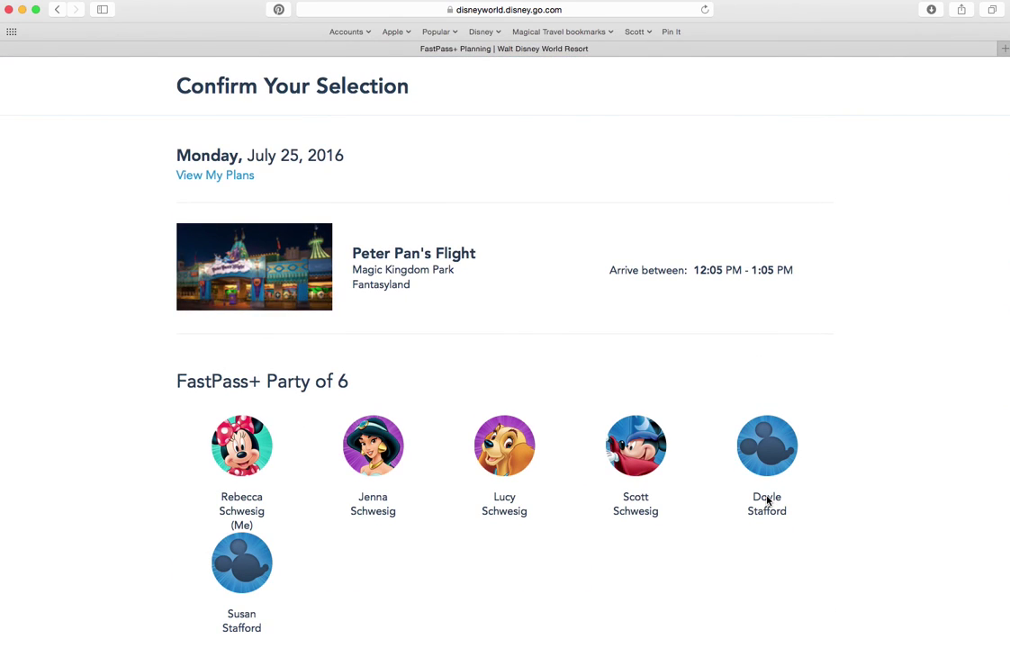
pyautogui.scroll(-3, 767, 501)
pyautogui.click(765, 556)
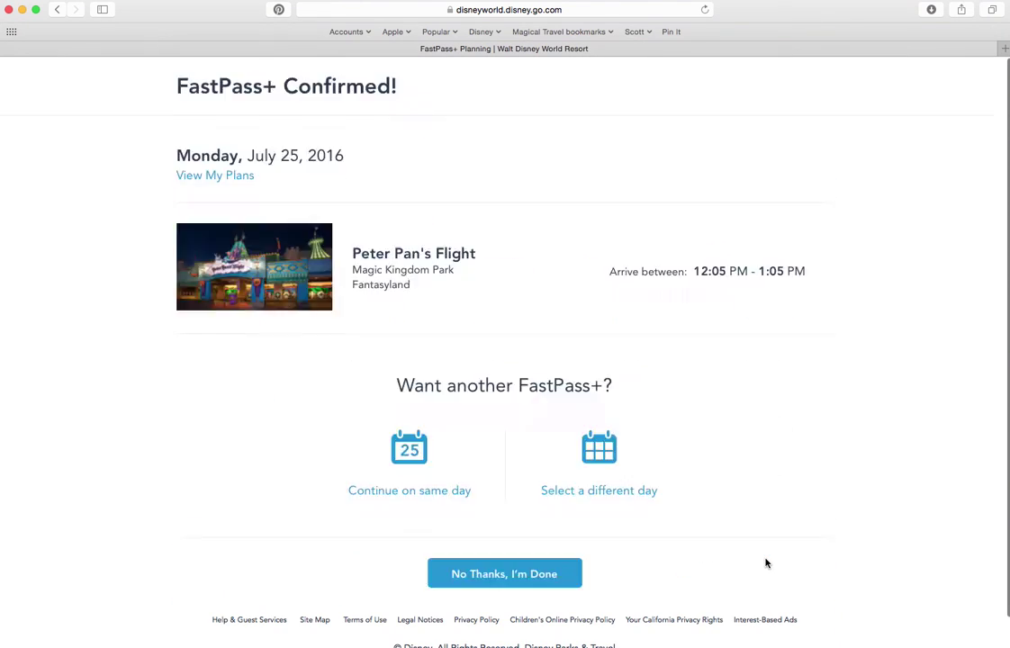
# - Continue on the same day with the same party of six, and reserve and confirm the 5:05 PM Seven Dwarfs Mine Train FastPass+
pyautogui.click(390, 492)
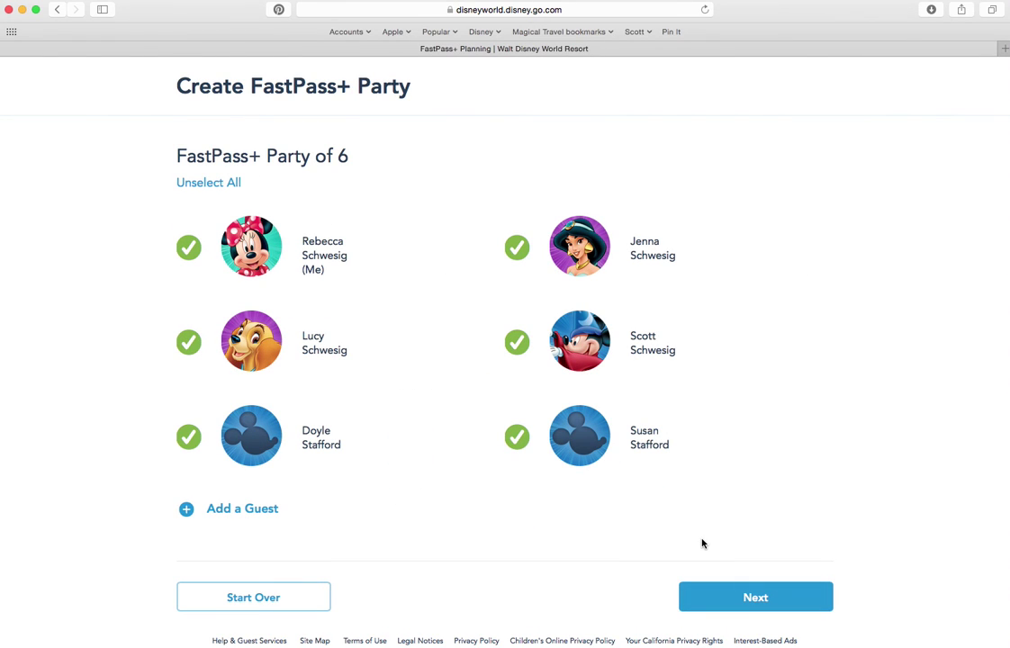
pyautogui.click(772, 596)
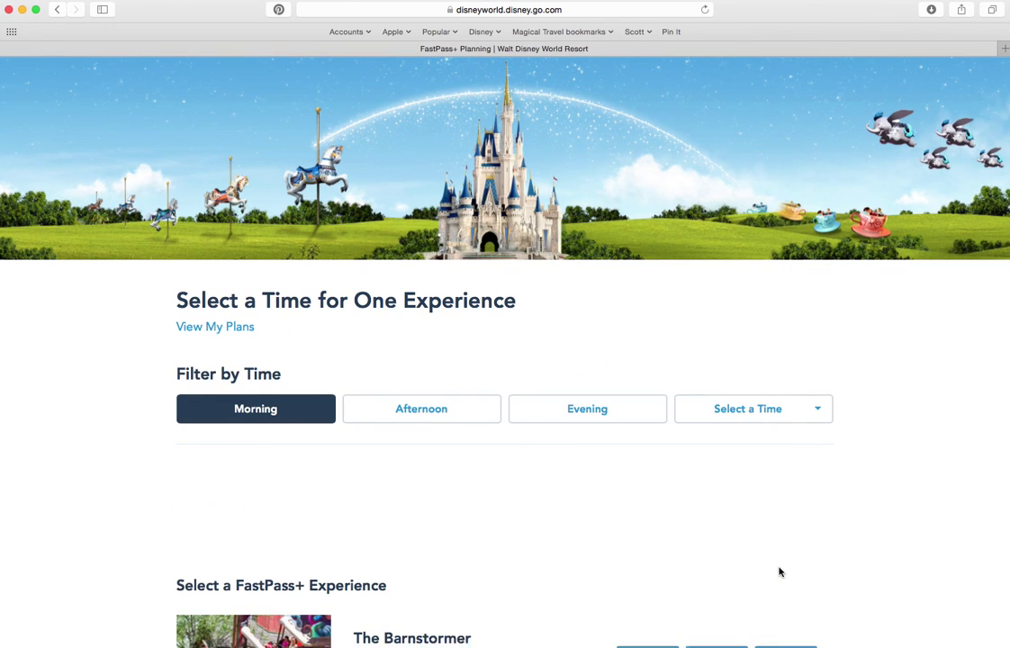
pyautogui.scroll(-15, 787, 566)
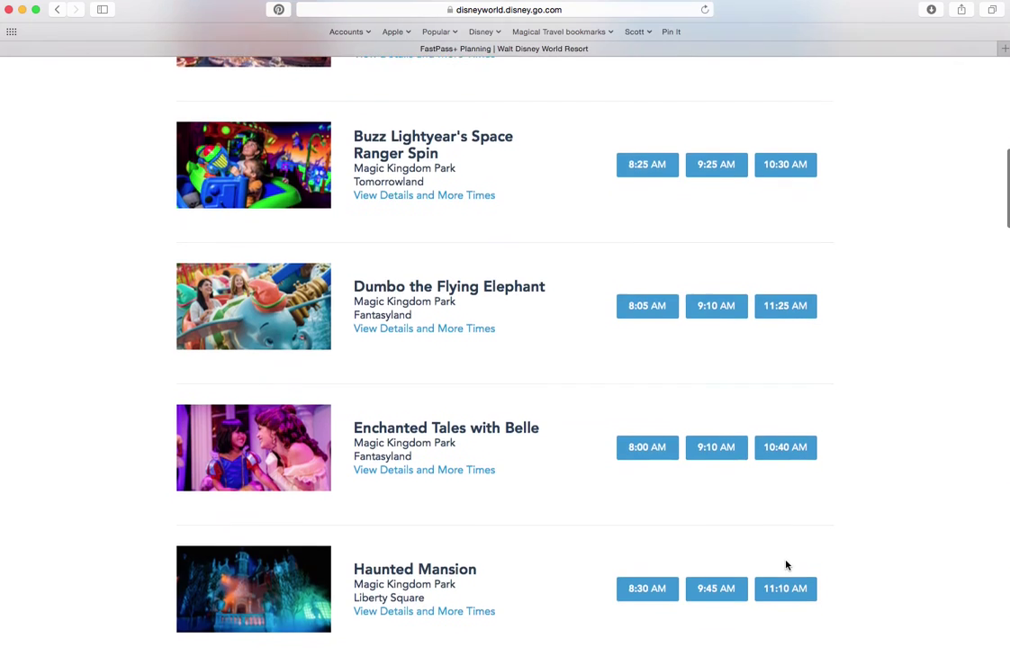
pyautogui.scroll(-15, 787, 565)
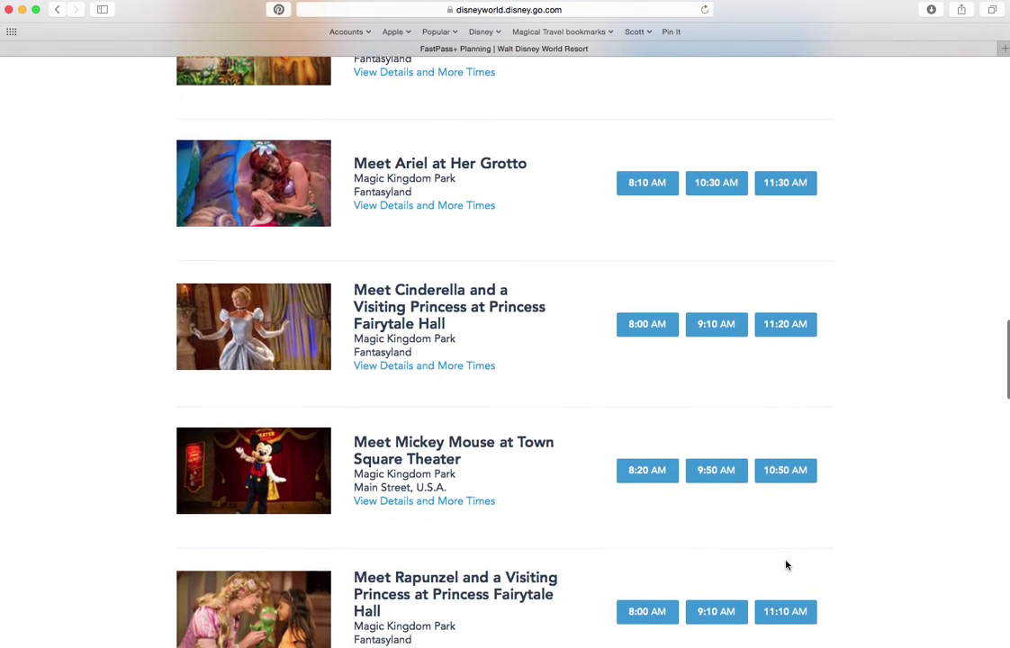
pyautogui.scroll(-15, 786, 565)
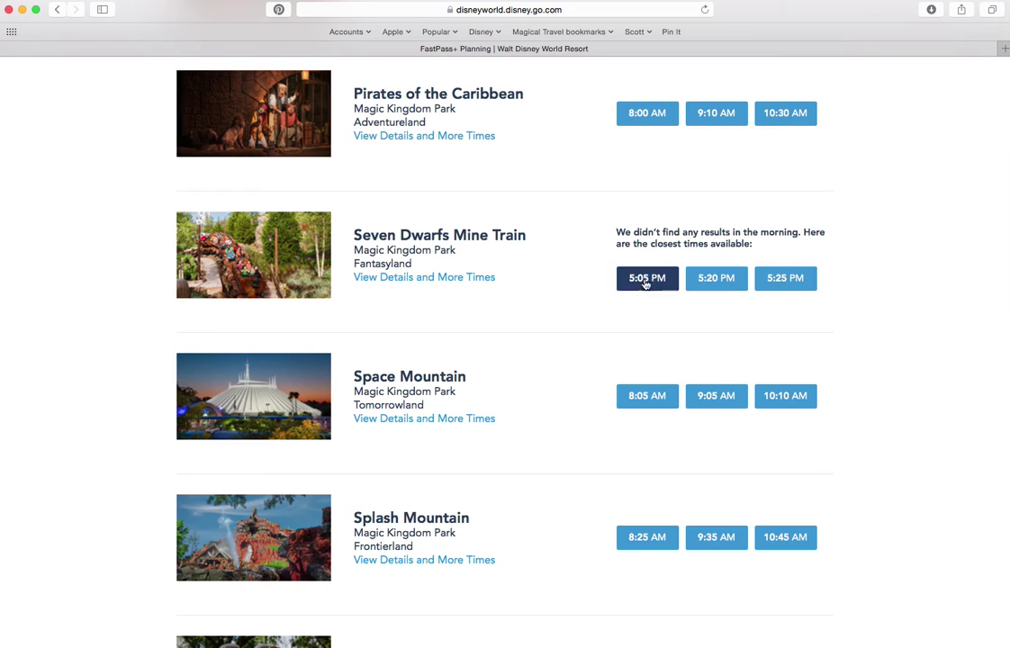
pyautogui.click(647, 279)
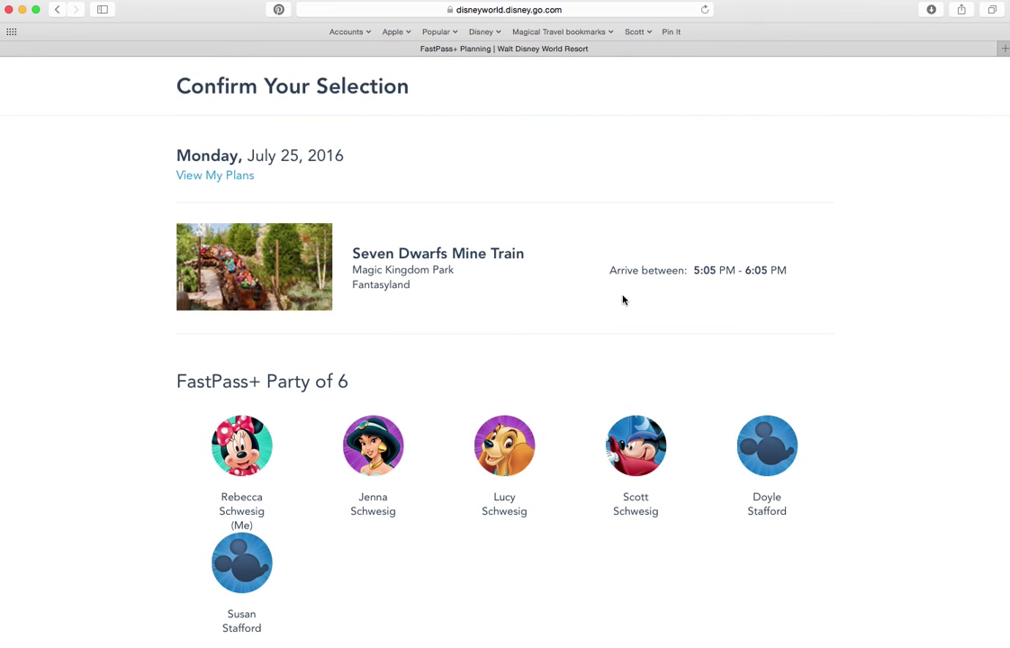
pyautogui.scroll(-3, 619, 300)
pyautogui.click(770, 606)
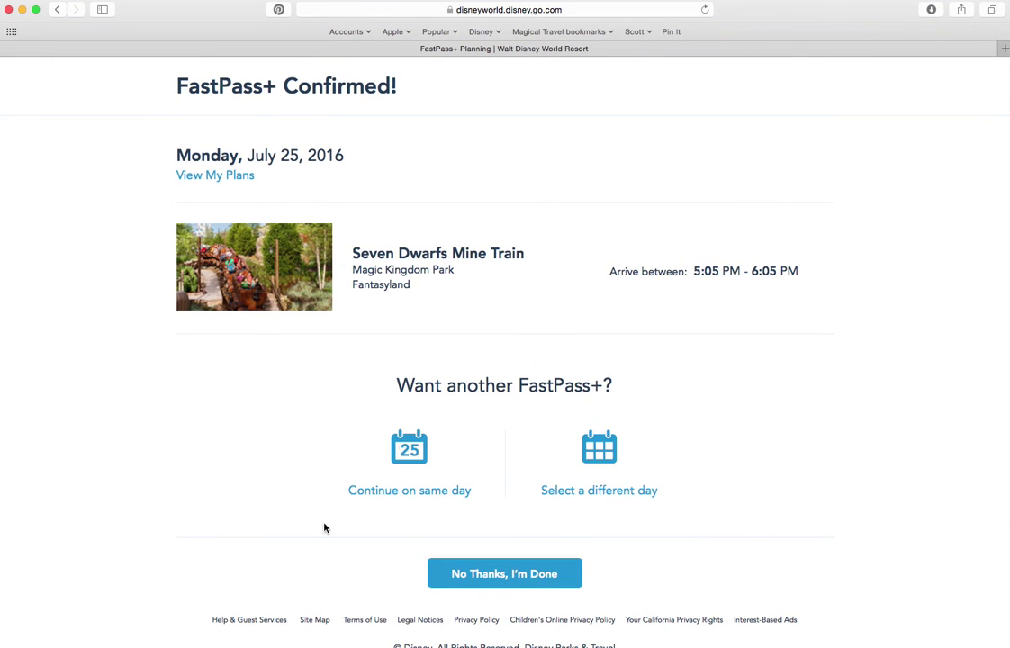
# - Continue planning on the same day and reduce the FastPass+ party to only the last two listed guests
pyautogui.click(442, 492)
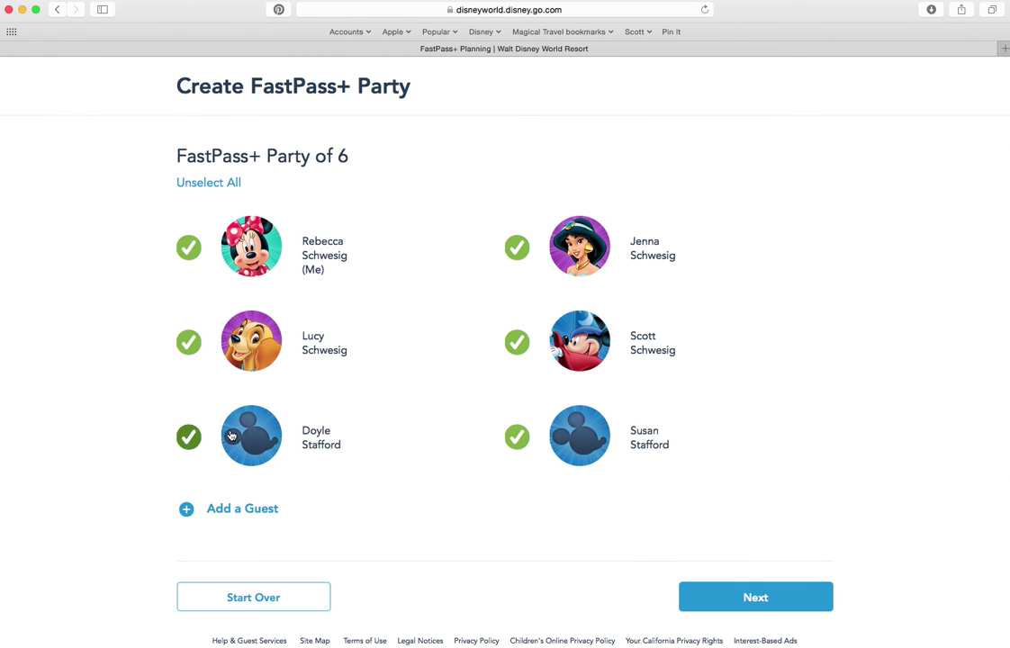
pyautogui.click(189, 343)
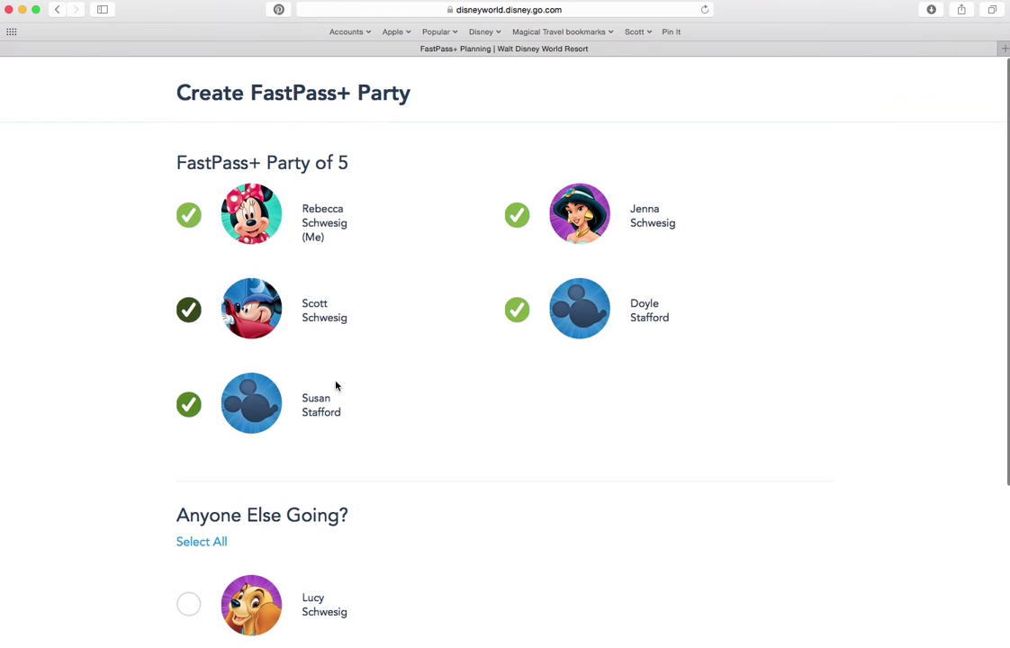
pyautogui.click(188, 212)
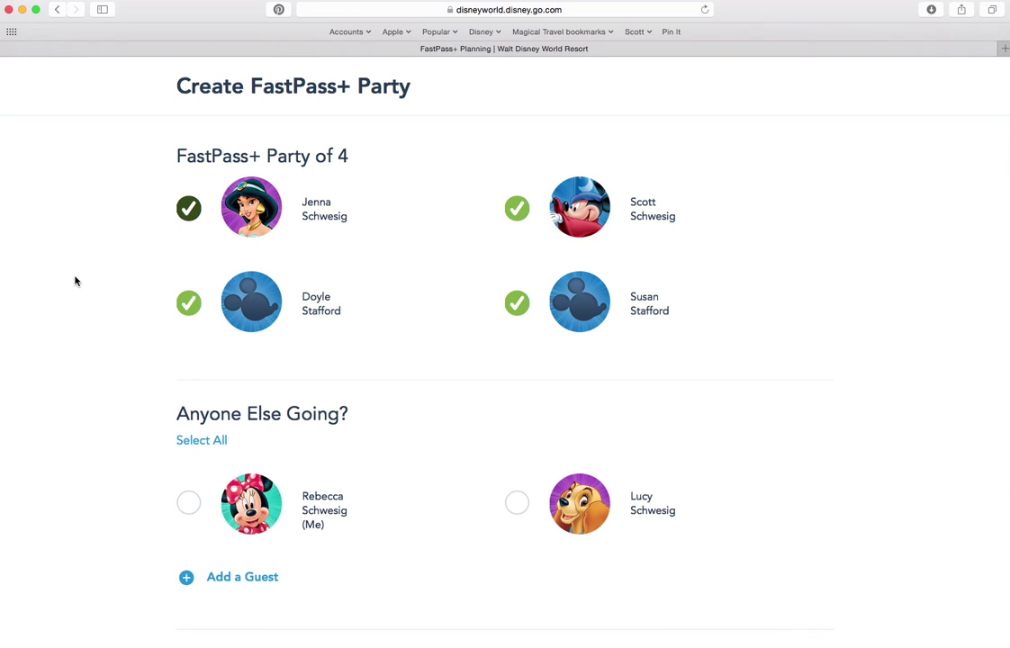
pyautogui.click(188, 209)
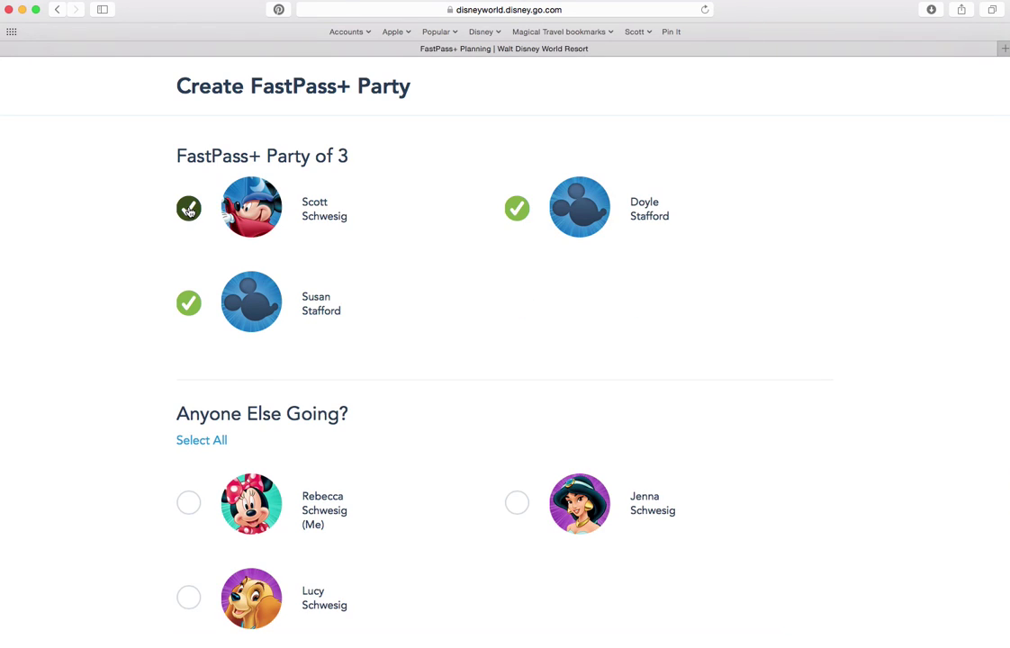
pyautogui.click(189, 210)
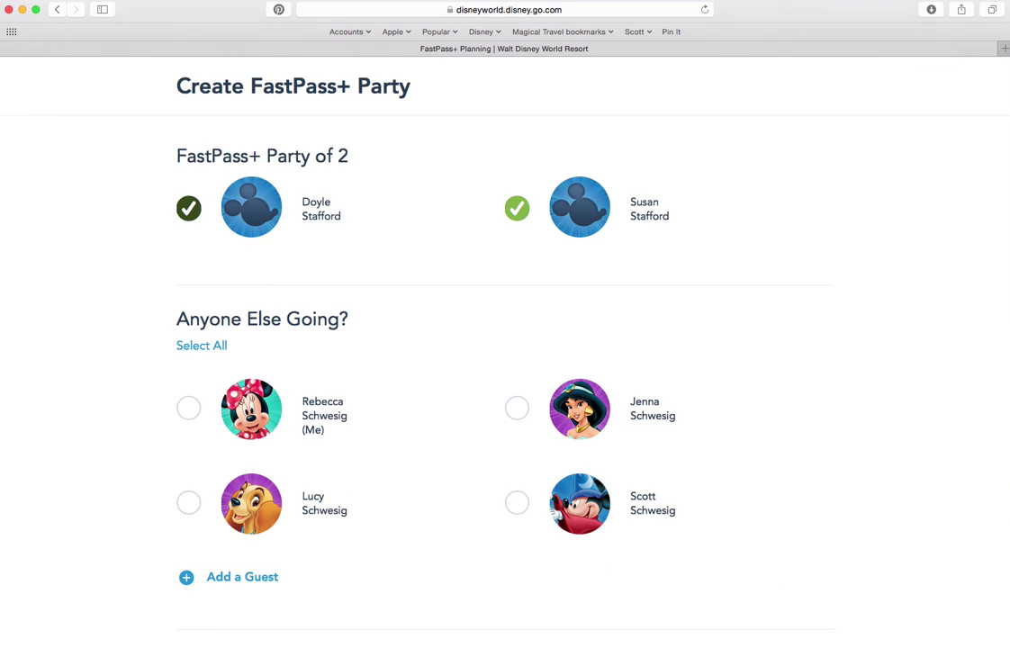
pyautogui.scroll(-3, 839, 600)
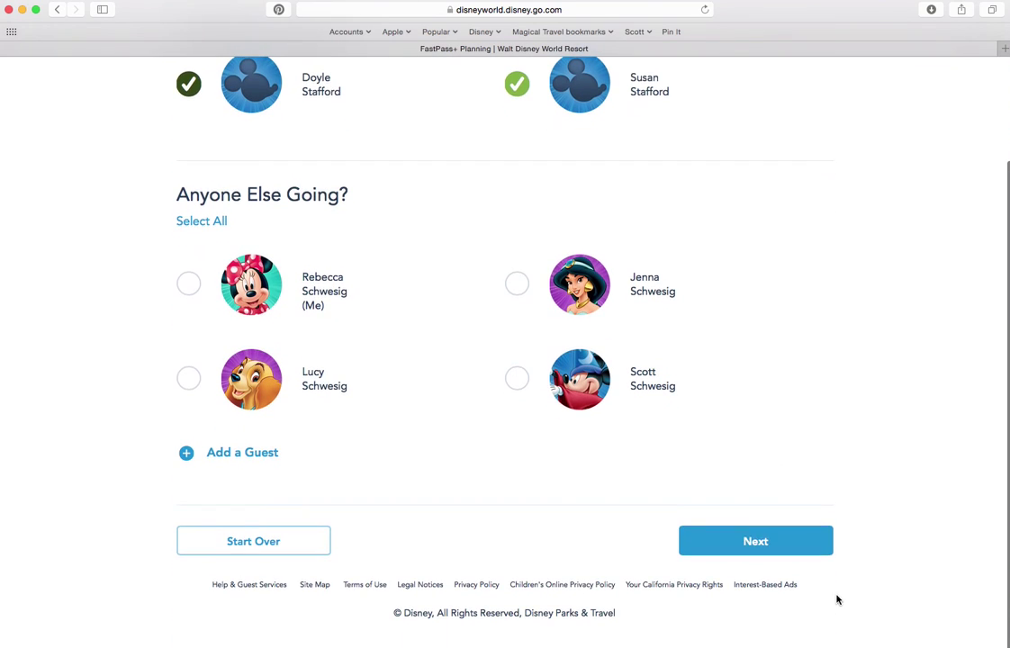
pyautogui.click(765, 540)
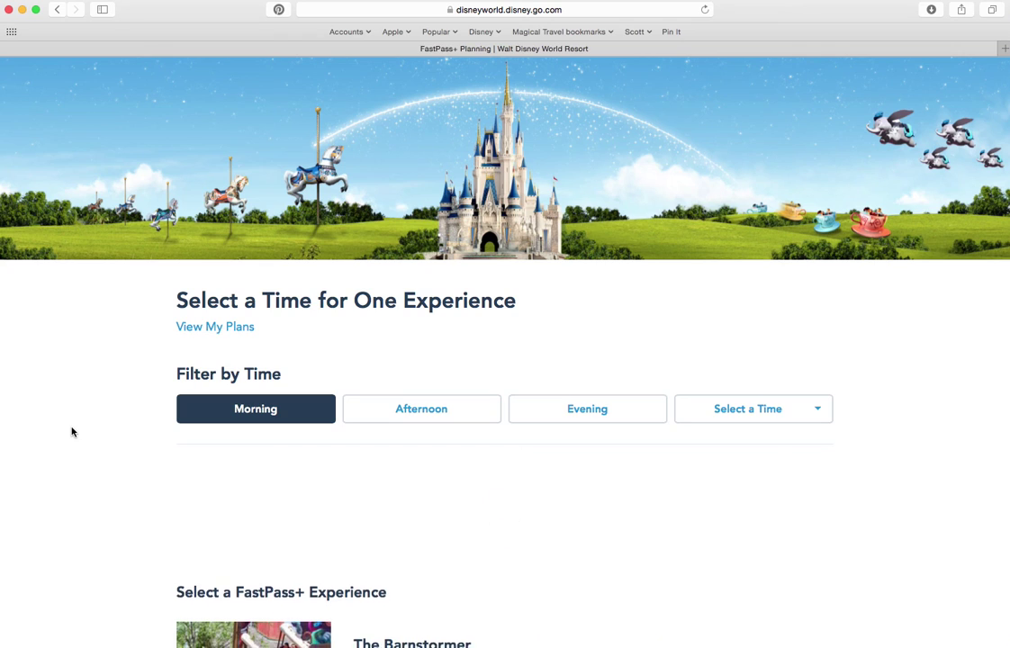
# - Open the details and times for Big Thunder Mountain Railroad and check the existing plans for July 25 against them
pyautogui.scroll(-5, 477, 594)
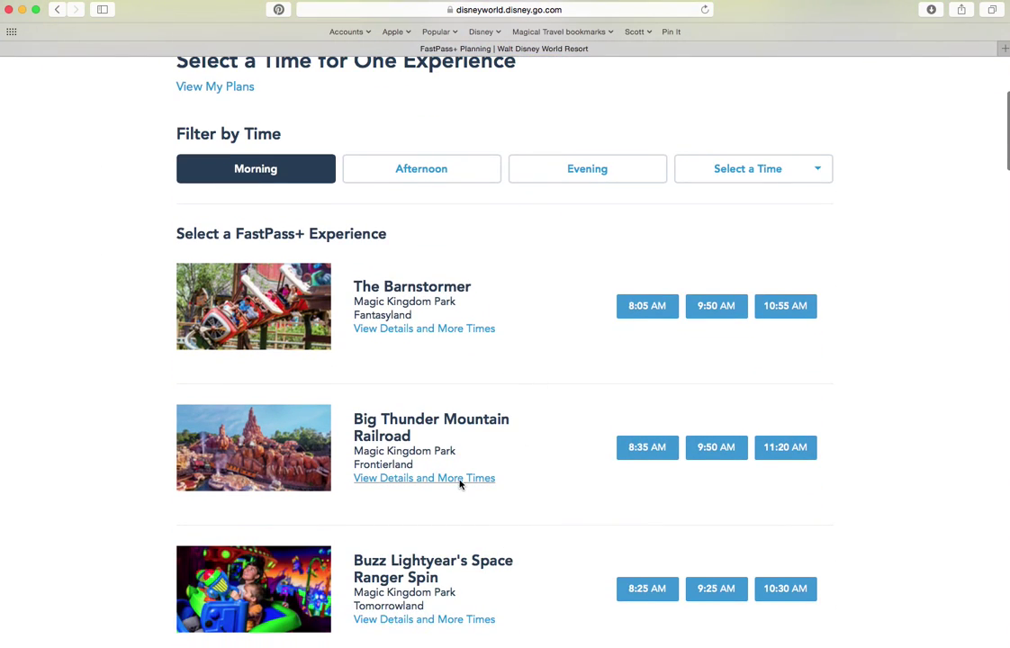
pyautogui.click(459, 483)
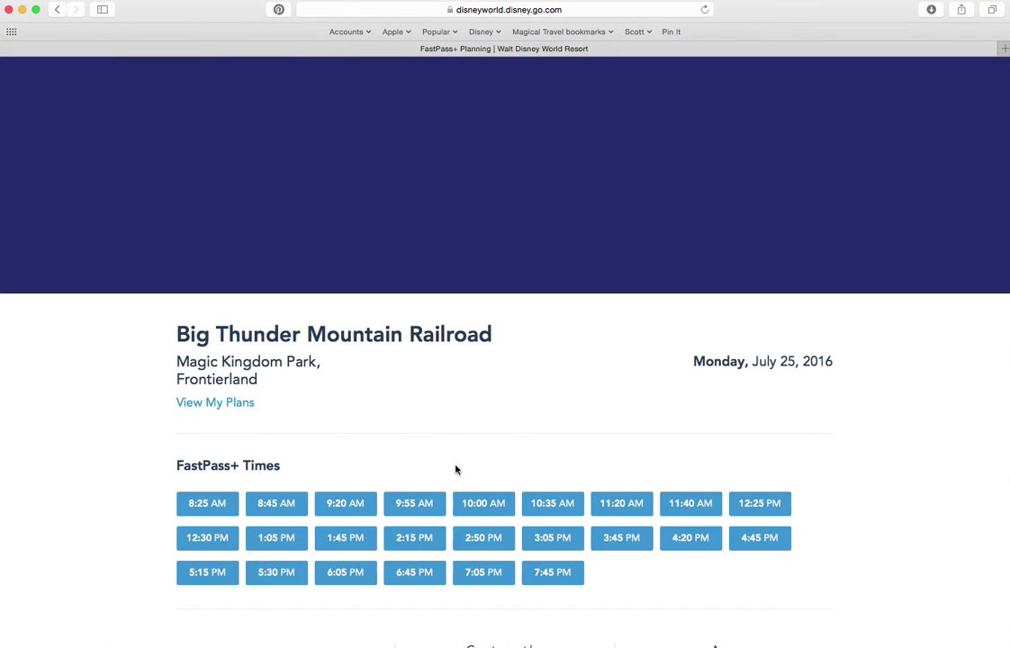
pyautogui.click(205, 407)
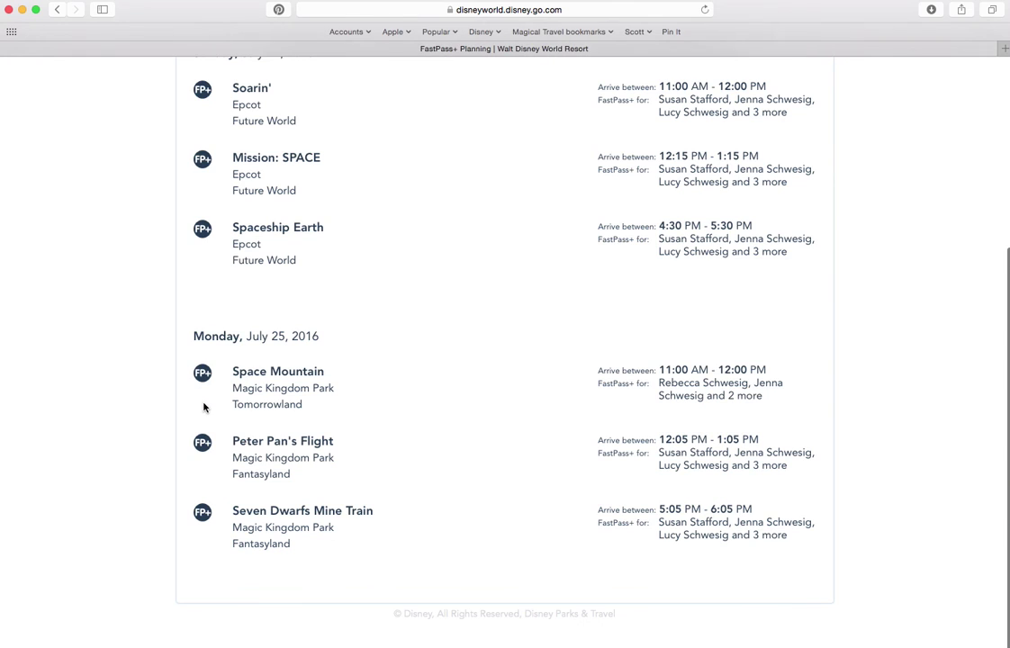
pyautogui.scroll(3, 393, 353)
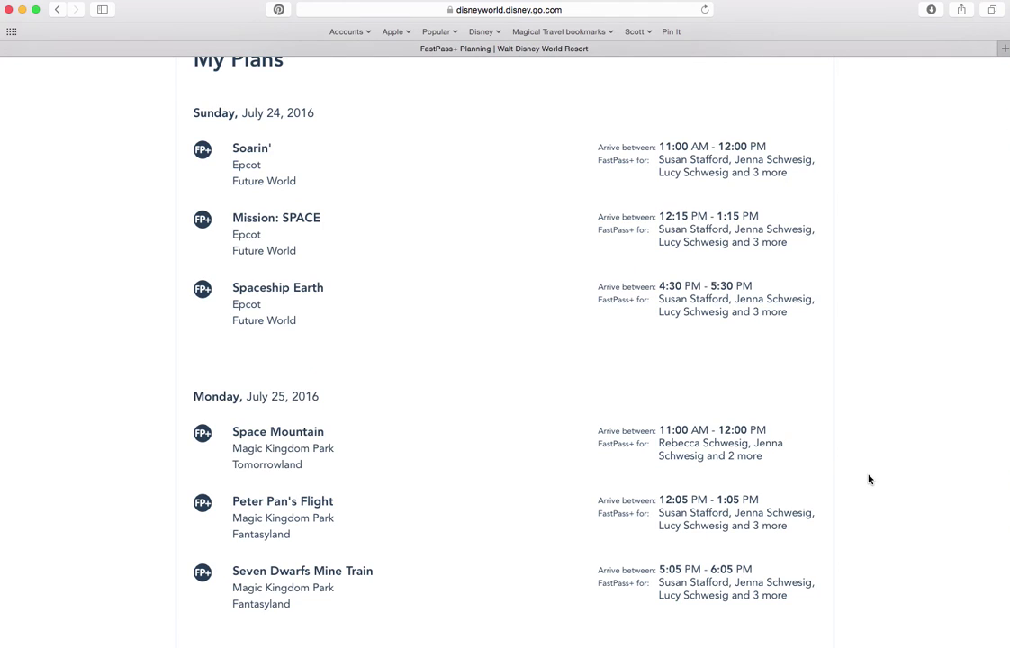
pyautogui.scroll(-2, 565, 495)
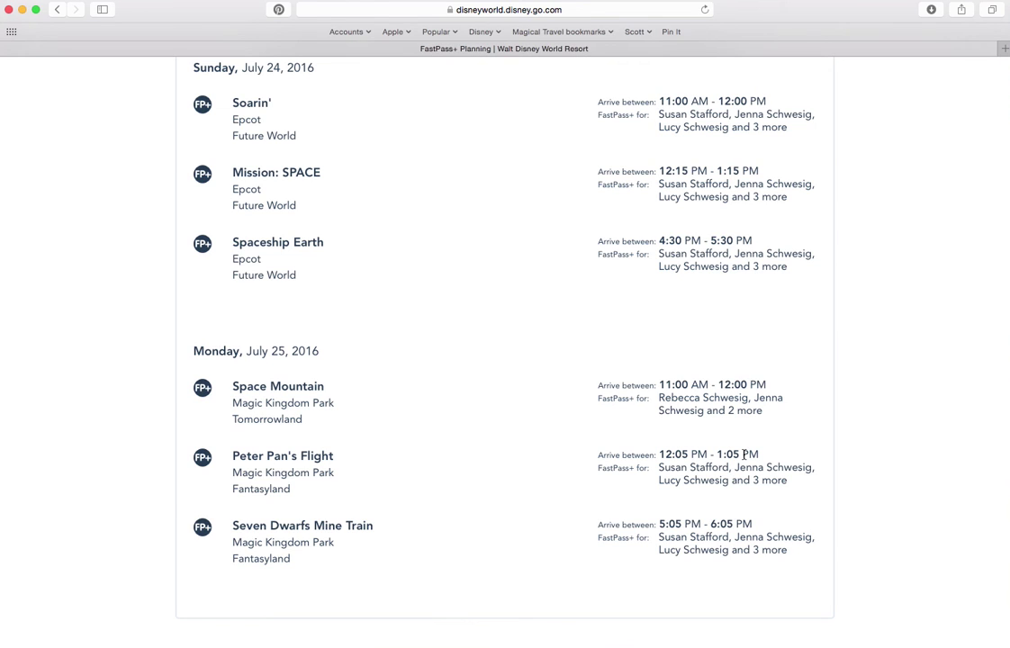
pyautogui.scroll(3, 501, 239)
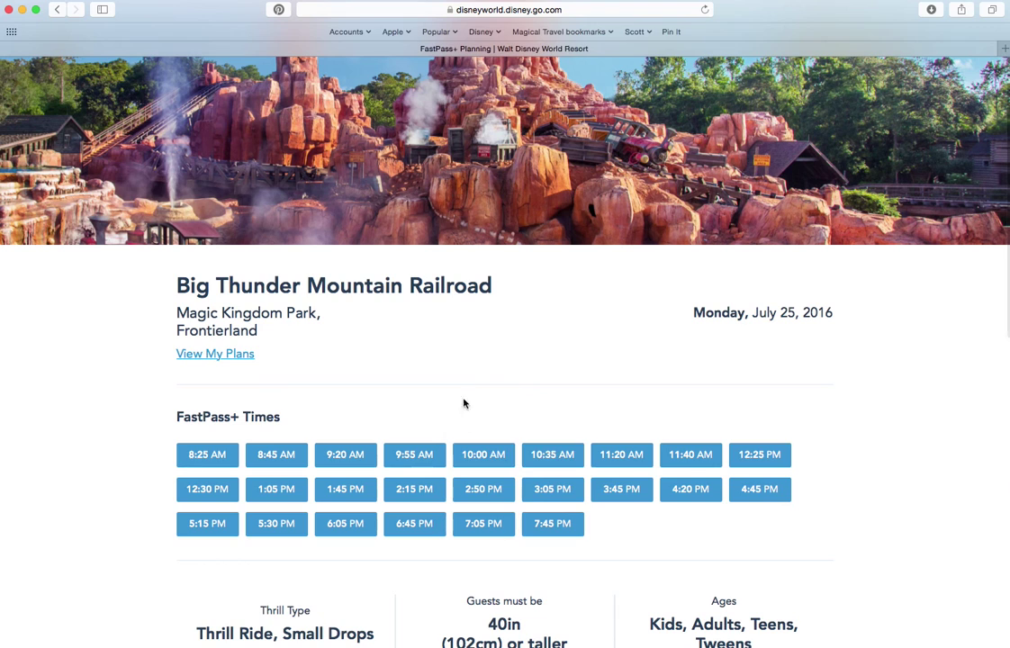
# - Reserve and confirm the 1:05 PM Big Thunder Mountain Railroad FastPass+ for the party of two, and finish adding FastPass+ selections
pyautogui.click(280, 488)
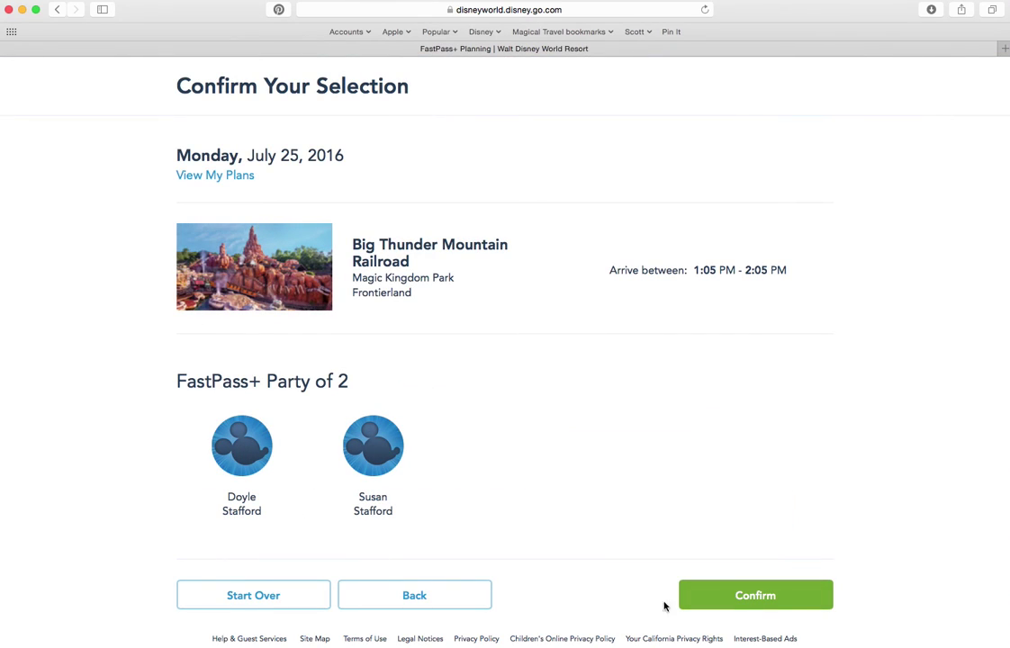
pyautogui.click(771, 600)
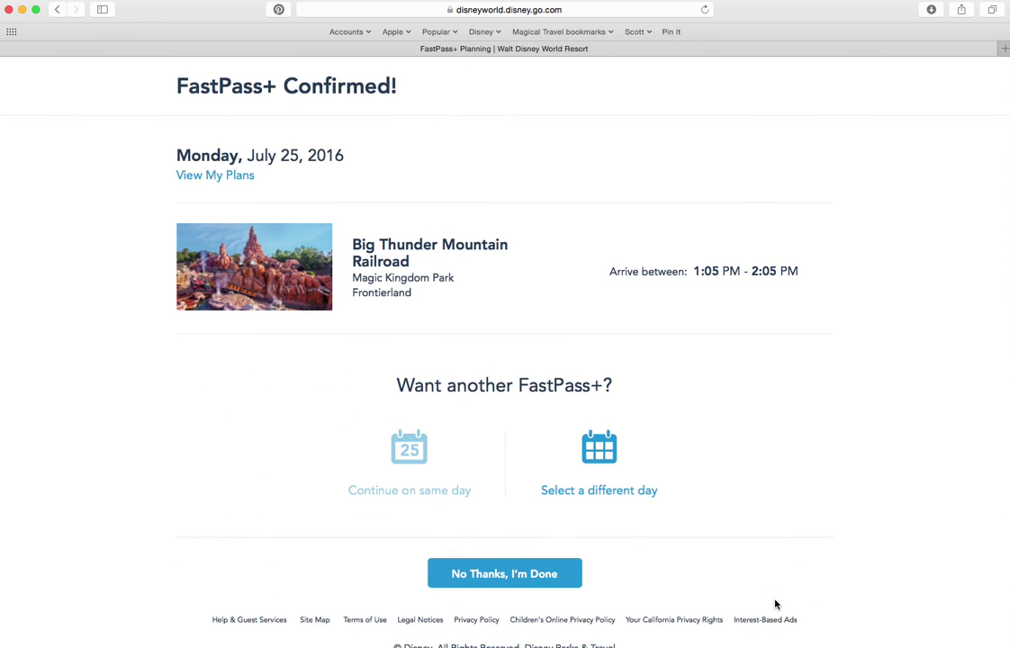
pyautogui.click(530, 573)
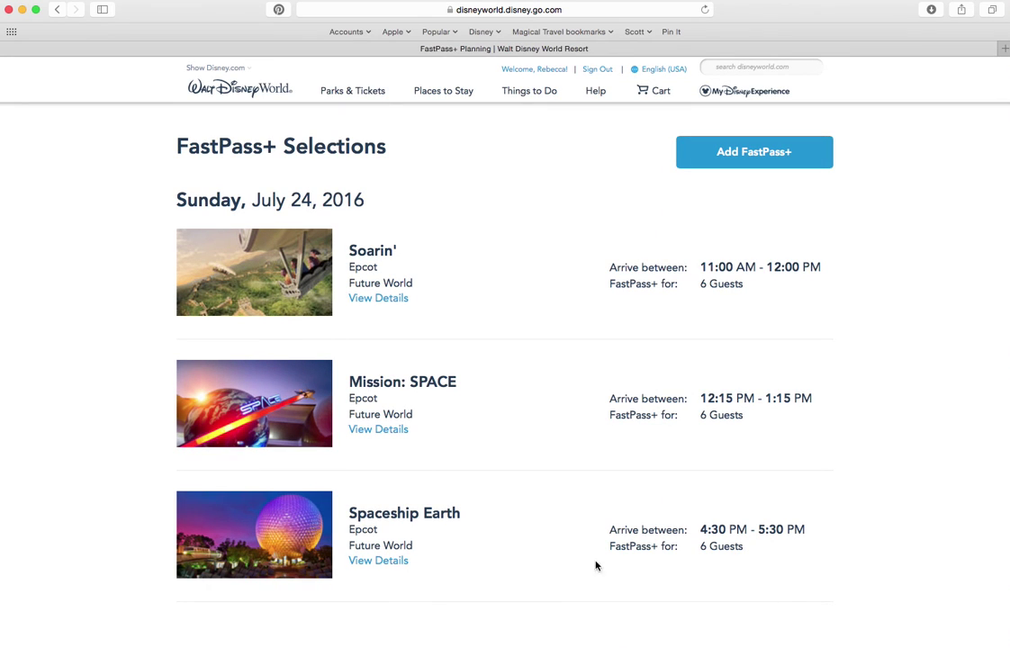
# - Review the FastPass+ selections for July 24 and 25, and check the change options in the Soarin' details
pyautogui.scroll(-10, 920, 549)
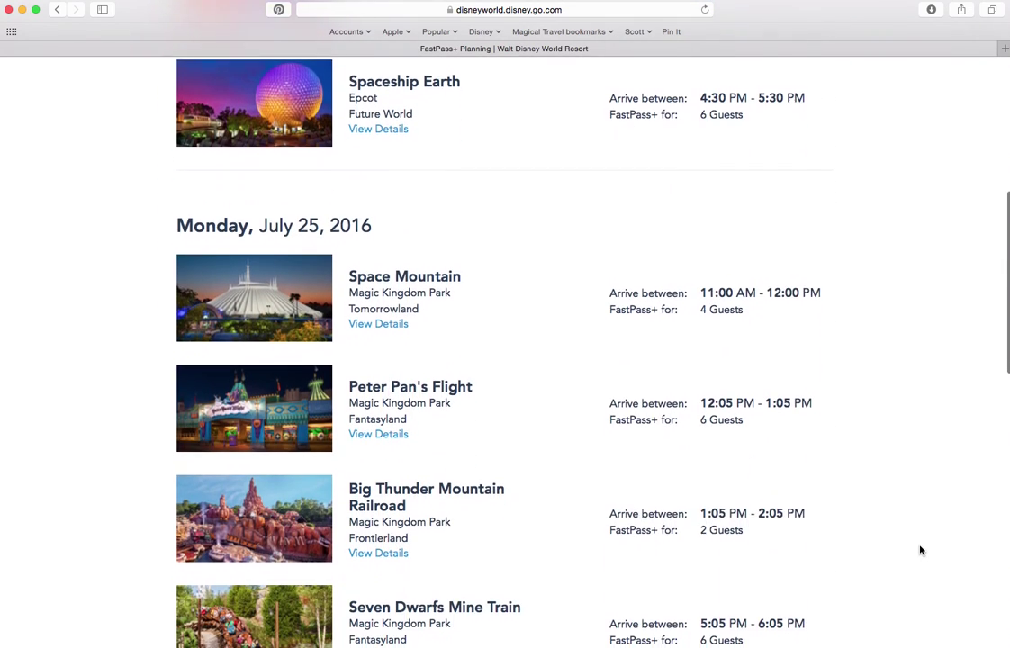
pyautogui.scroll(-4, 920, 549)
pyautogui.scroll(8, 920, 549)
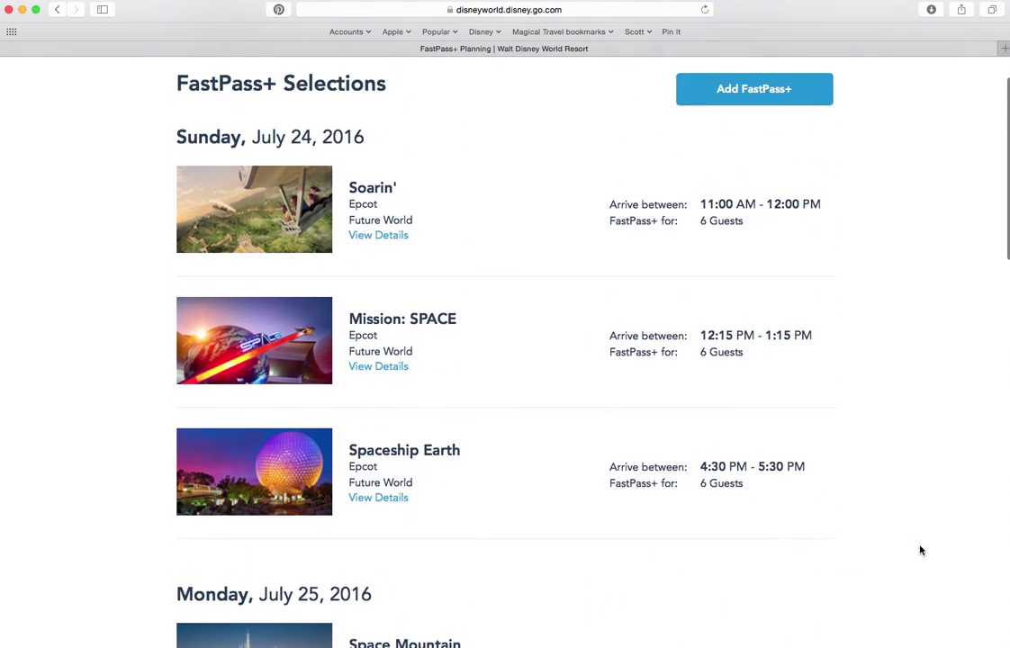
pyautogui.scroll(2, 920, 549)
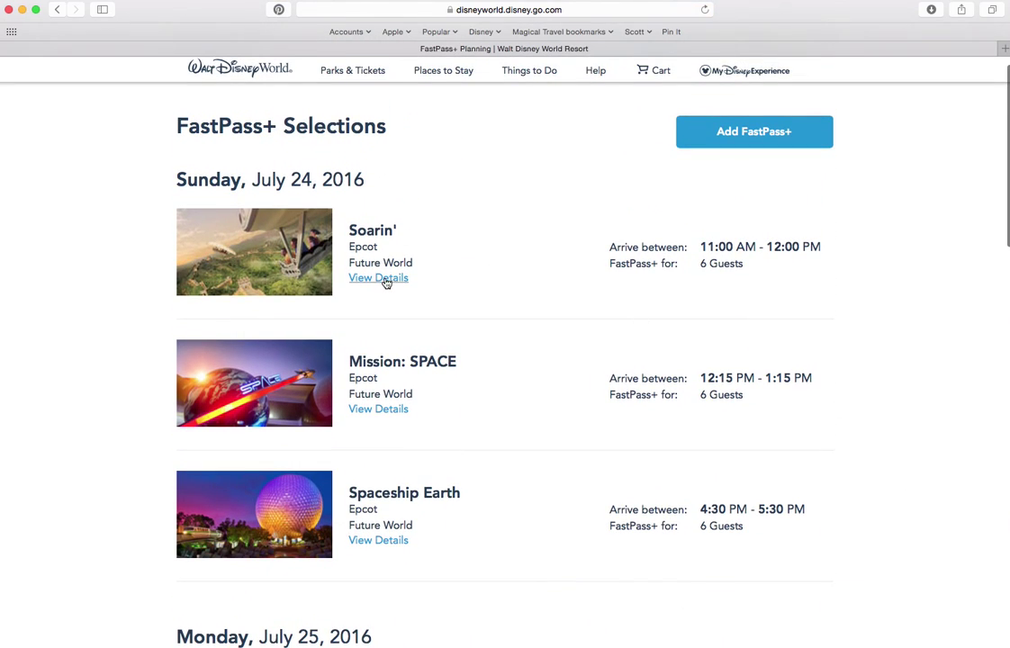
pyautogui.click(379, 278)
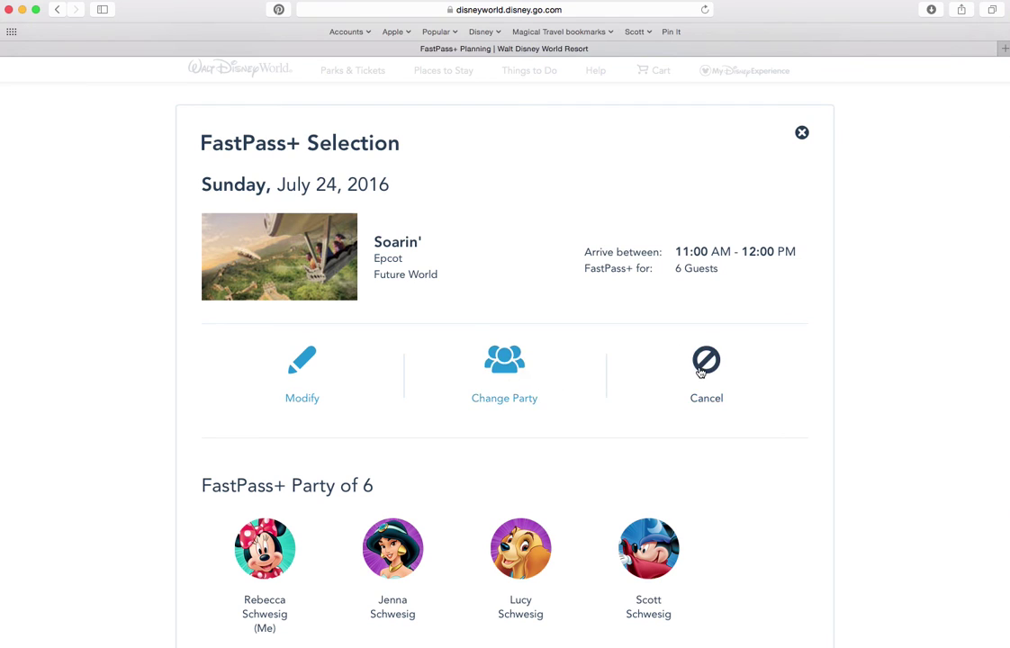
pyautogui.click(802, 133)
# - Open My Reservations and Tickets and examine the tickets, dining and FastPass+ sections
pyautogui.moveTo(743, 93)
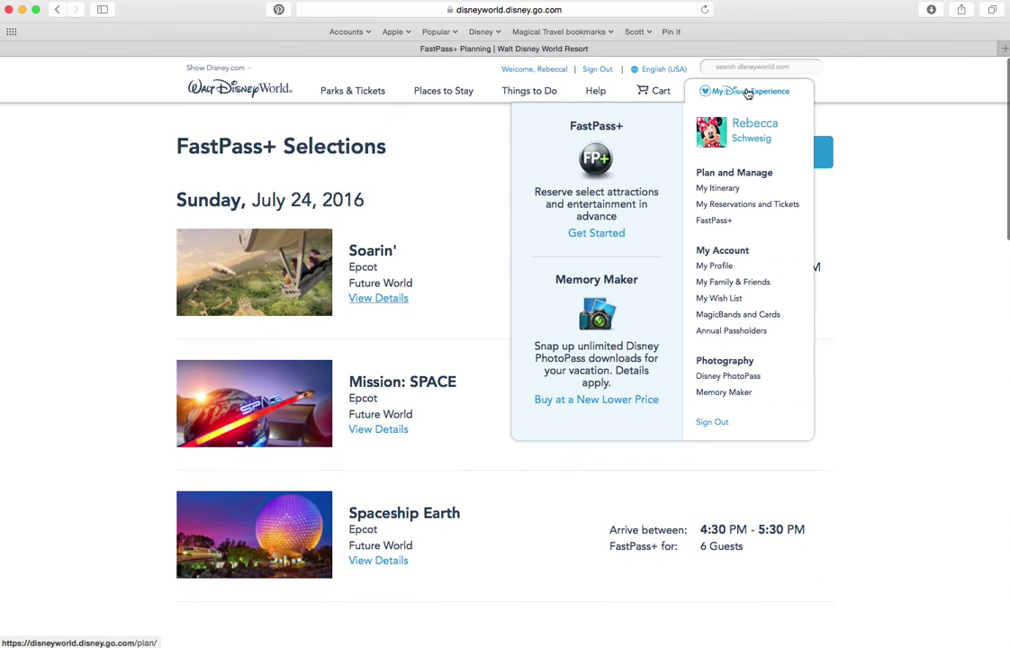
pyautogui.click(726, 208)
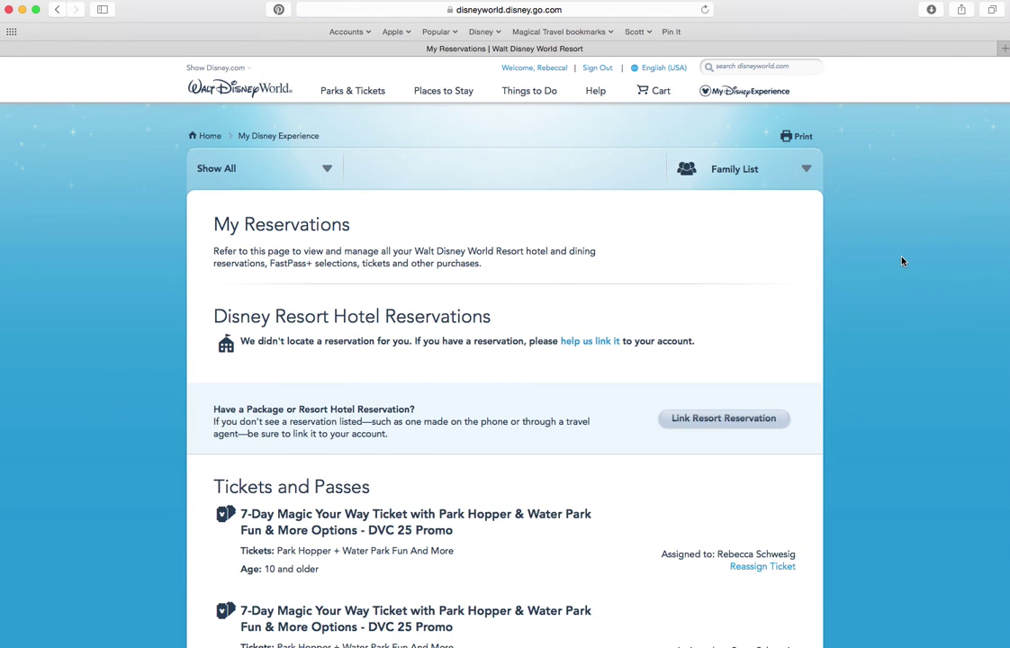
pyautogui.scroll(-10, 903, 261)
pyautogui.scroll(-8, 903, 261)
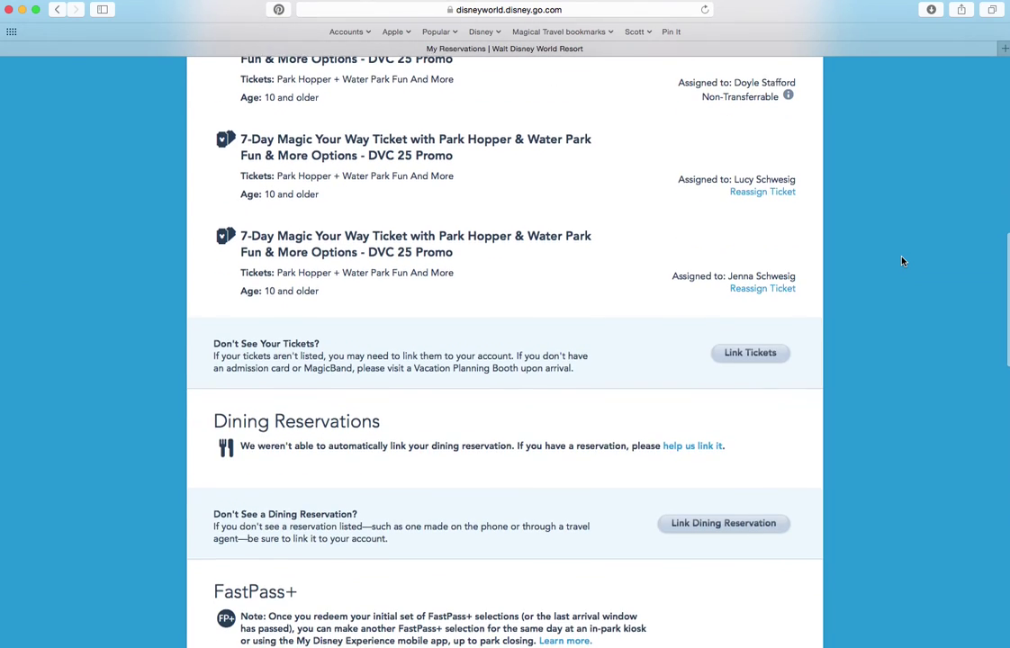
pyautogui.scroll(-5, 903, 261)
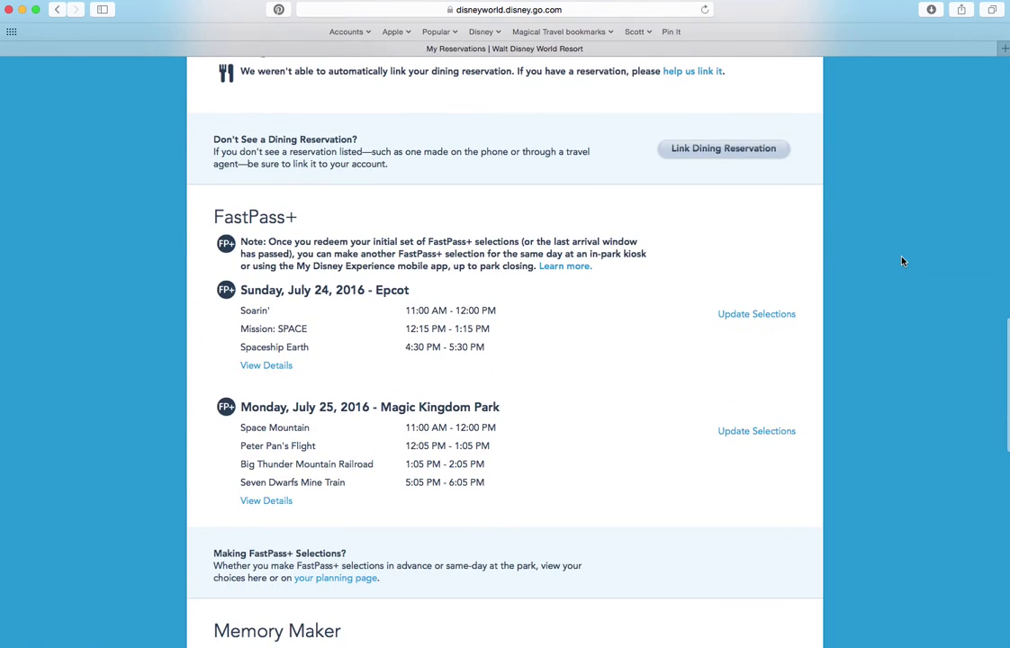
pyautogui.scroll(12, 903, 261)
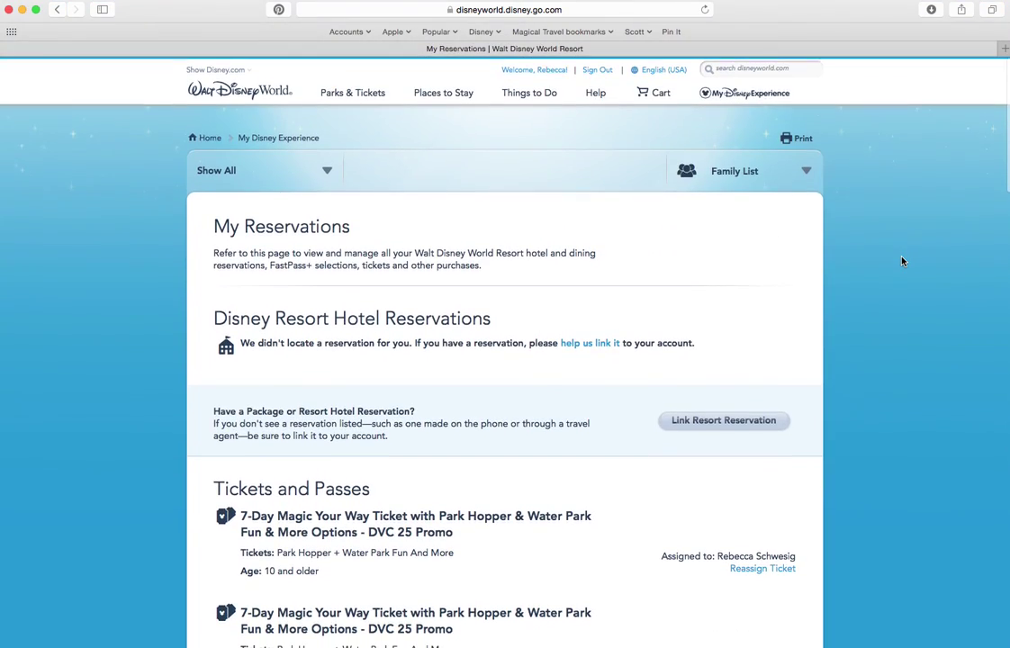
# - Open My Itinerary and look through the Epcot plans for Sunday, July 24
pyautogui.moveTo(751, 92)
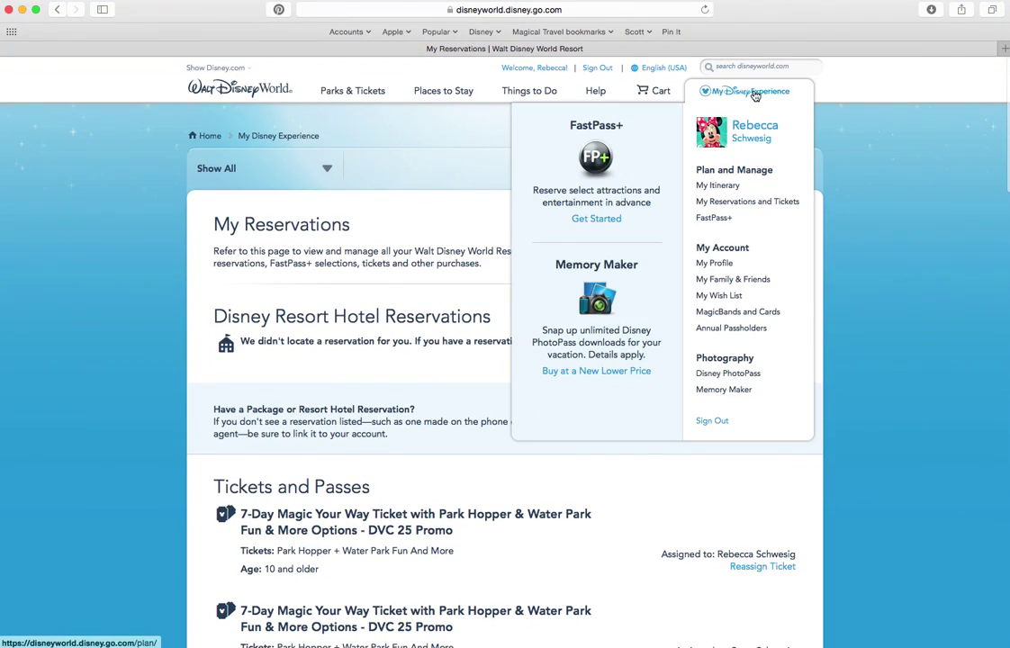
pyautogui.click(726, 187)
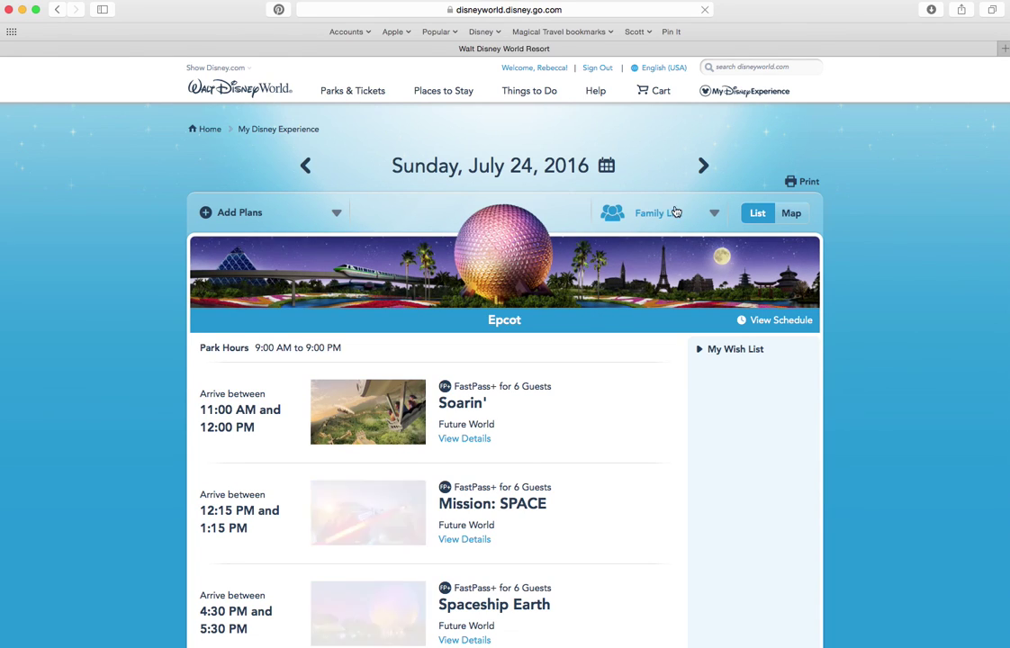
pyautogui.scroll(-3, 130, 261)
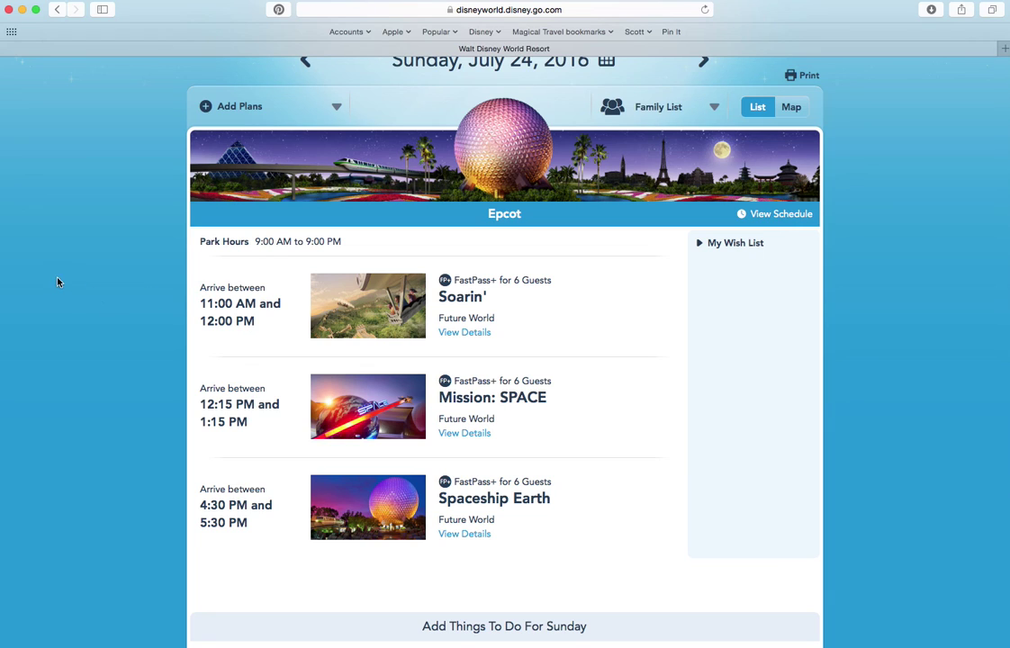
pyautogui.scroll(3, 813, 305)
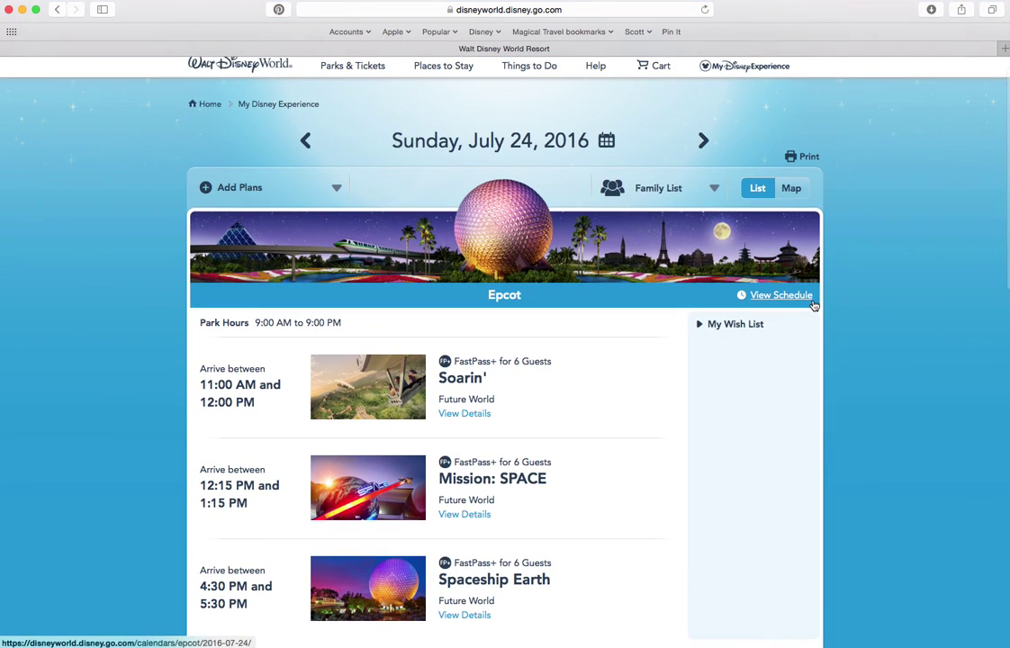
# - Return to the FastPass+ selections and cancel the July 24 Soarin' FastPass+ for the whole party, confirming the removal
pyautogui.moveTo(731, 68)
pyautogui.click(715, 193)
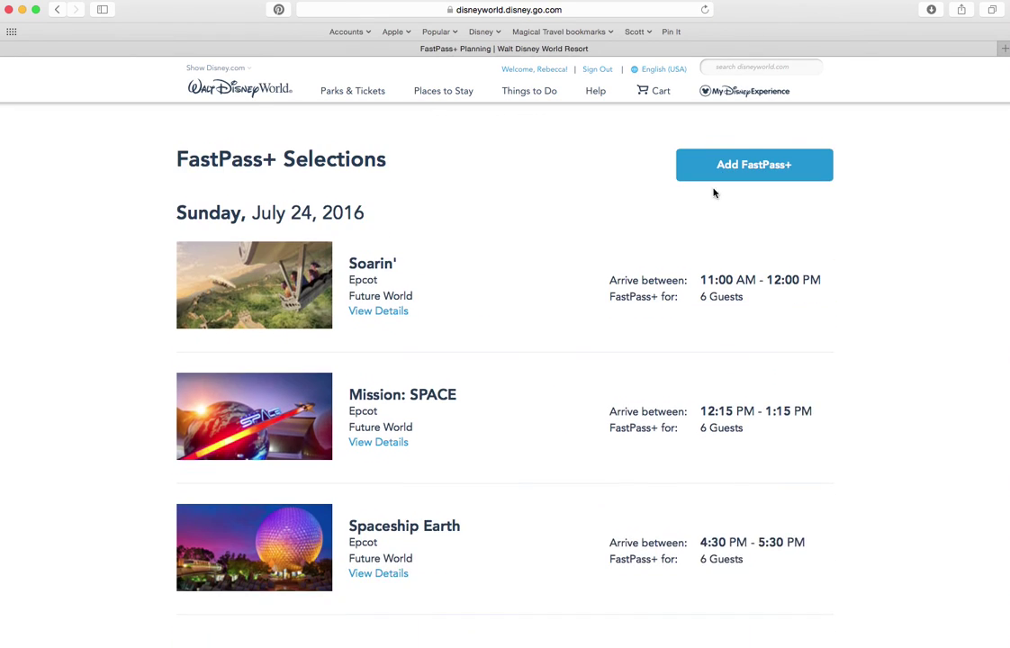
pyautogui.click(379, 299)
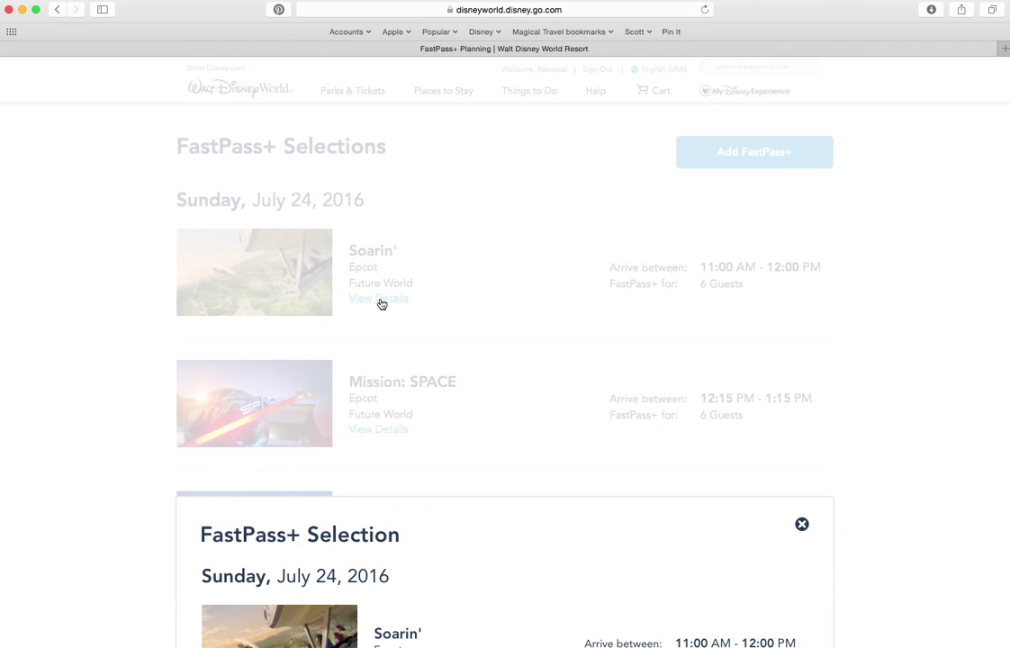
pyautogui.click(709, 360)
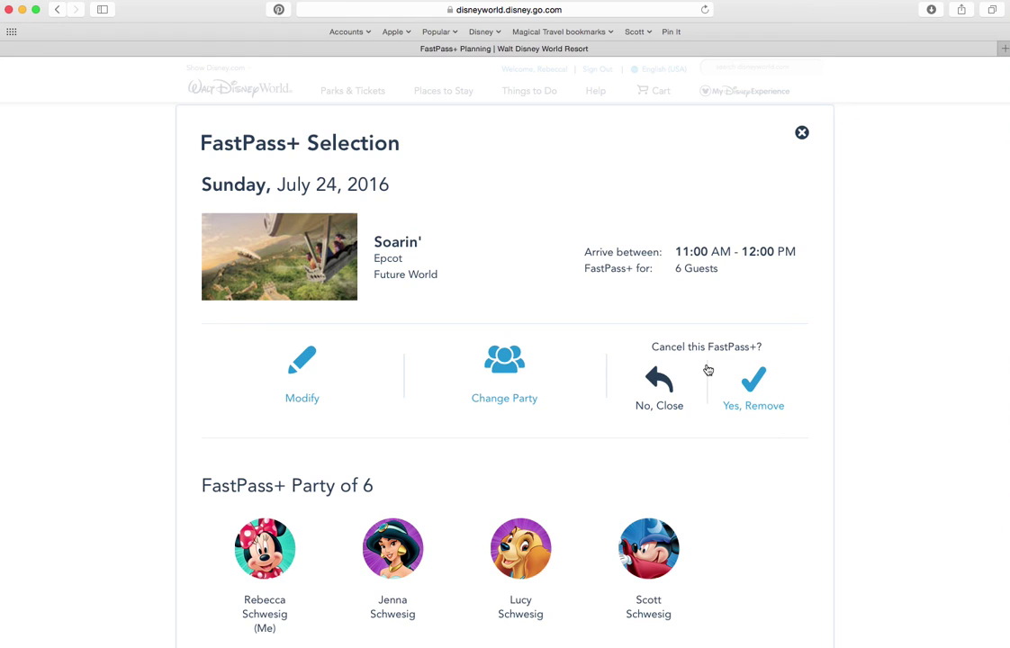
pyautogui.click(749, 390)
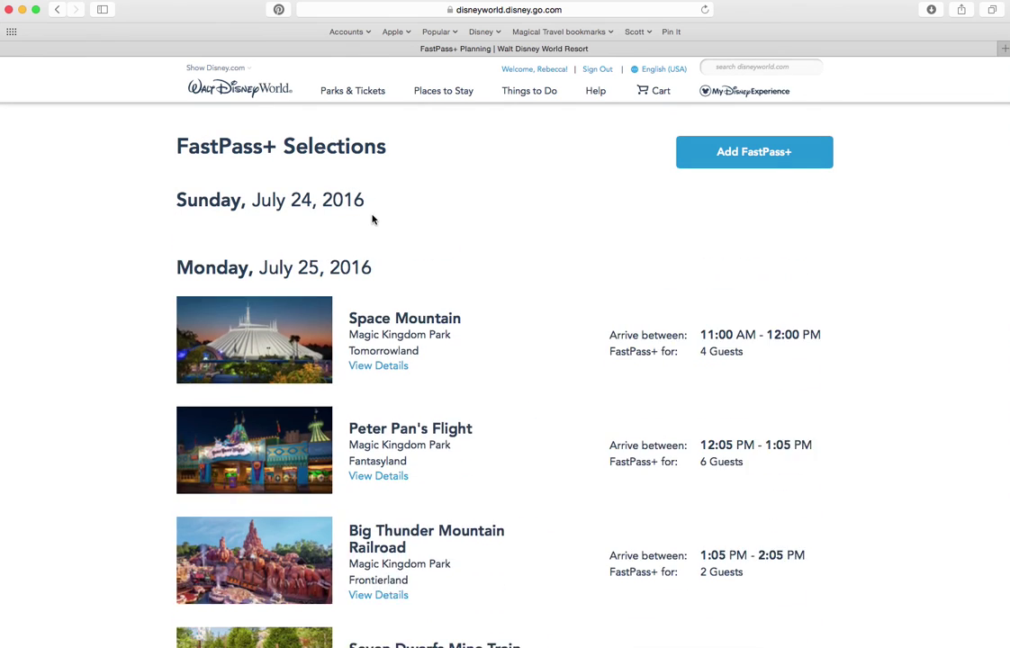
# - Cancel the July 24 Mission: SPACE FastPass+ and confirm its removal
pyautogui.click(396, 298)
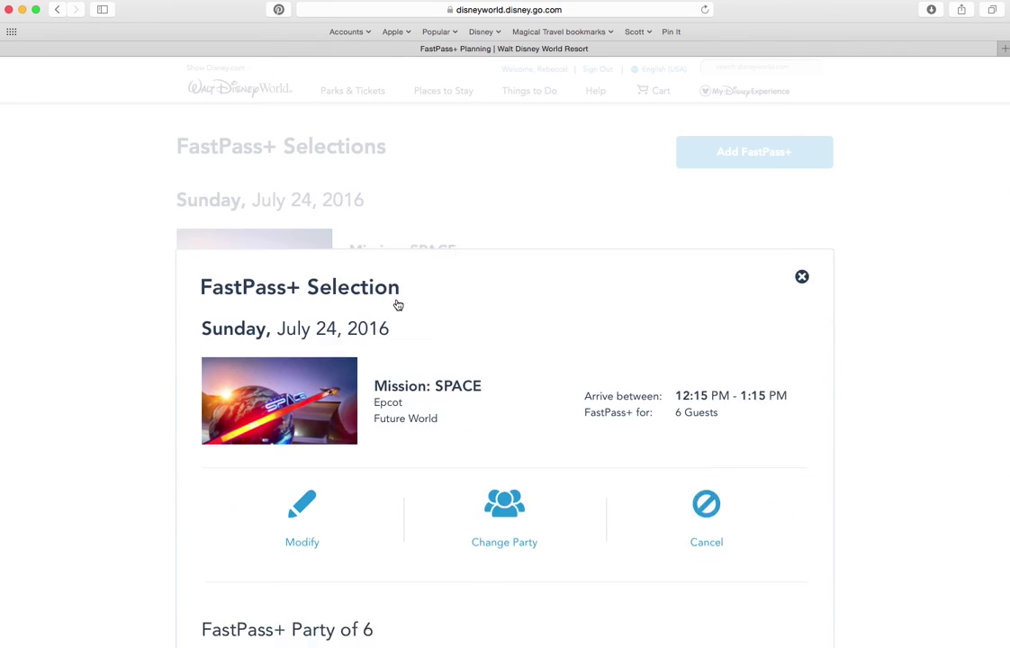
pyautogui.click(721, 399)
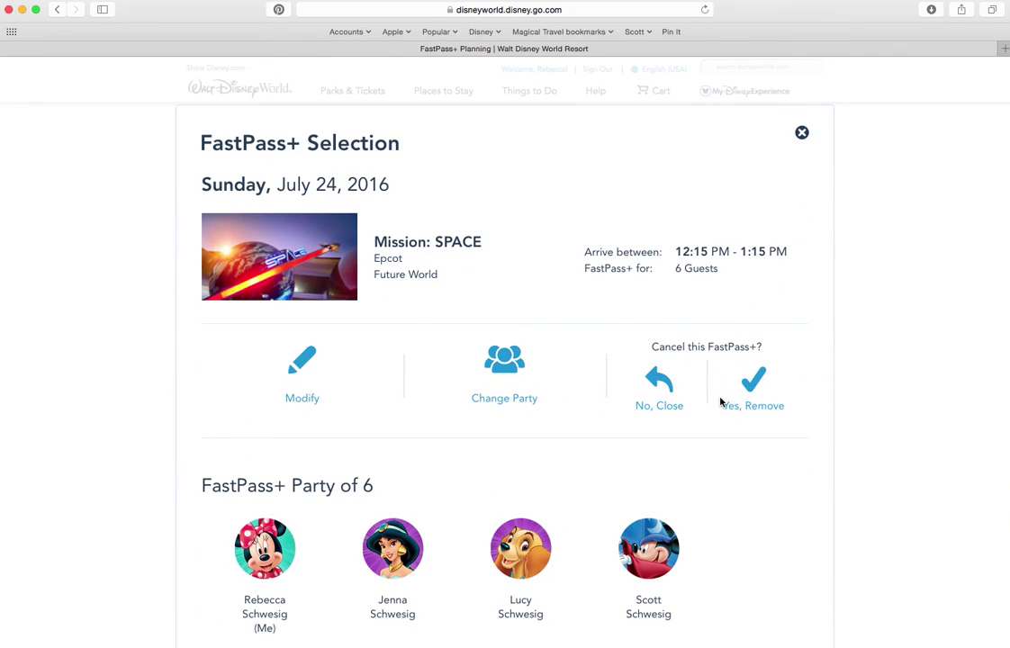
pyautogui.click(754, 383)
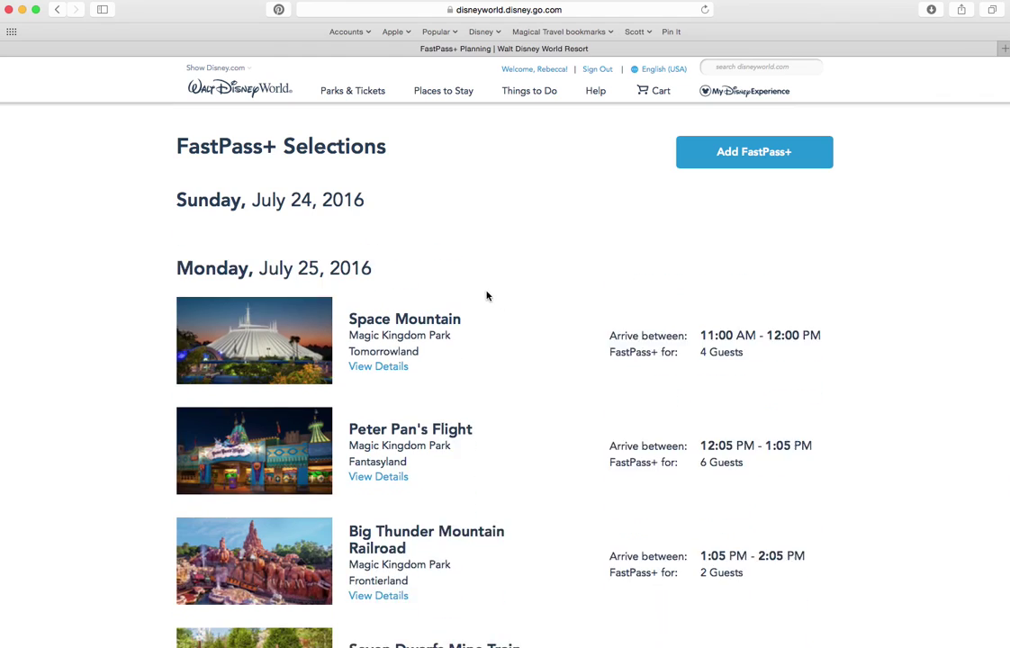